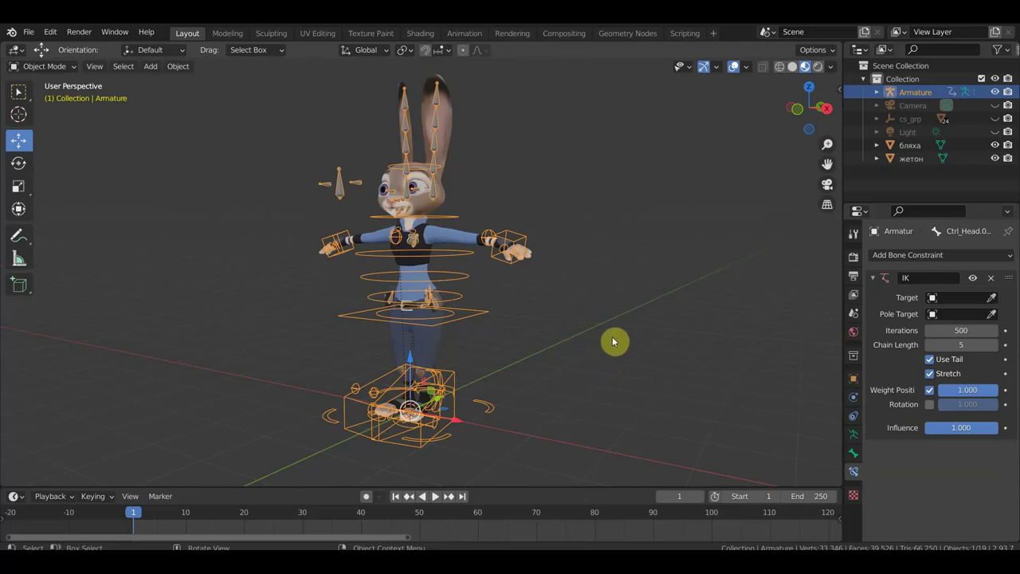
Hide the rig bones and grid overlays and inspect the rabbit in exact front view
{"action": "scroll", "coordinate": [613, 342], "scroll_direction": "up", "scroll_amount": 3}
{"action": "scroll", "coordinate": [613, 340], "scroll_direction": "down", "scroll_amount": 3}
{"action": "middle_click_drag", "start_coordinate": [612, 340], "coordinate": [691, 330]}
{"action": "left_click", "coordinate": [732, 70]}
{"action": "key", "text": "KP_1"}
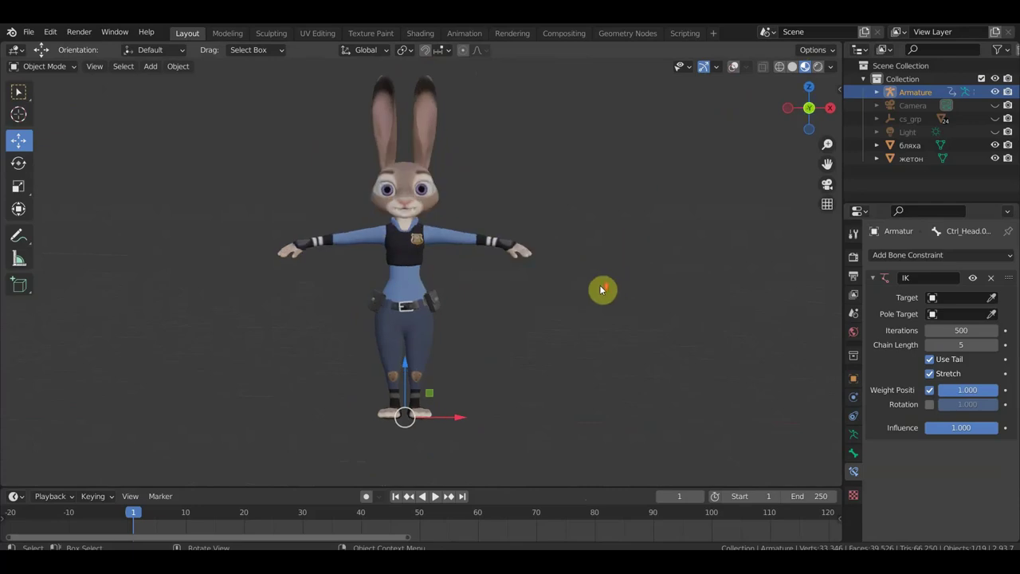
{"action": "scroll", "coordinate": [602, 290], "scroll_direction": "up", "scroll_amount": 1}
{"action": "scroll", "coordinate": [614, 343], "scroll_direction": "up", "scroll_amount": 1}
{"action": "scroll", "coordinate": [606, 351], "scroll_direction": "up", "scroll_amount": 2}
{"action": "scroll", "coordinate": [602, 355], "scroll_direction": "up", "scroll_amount": 3}
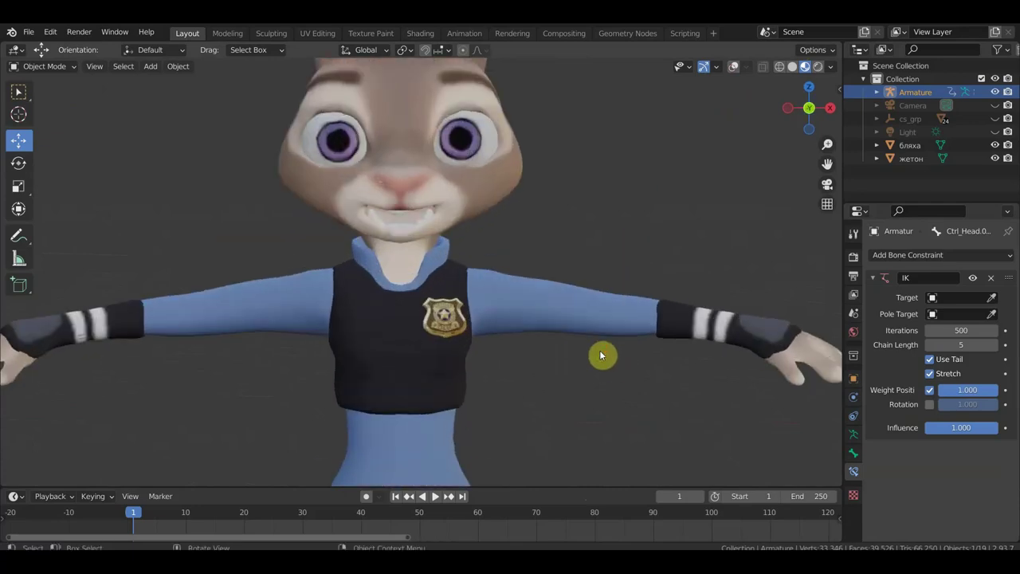
{"action": "scroll", "coordinate": [518, 188], "scroll_direction": "down", "scroll_amount": 3}
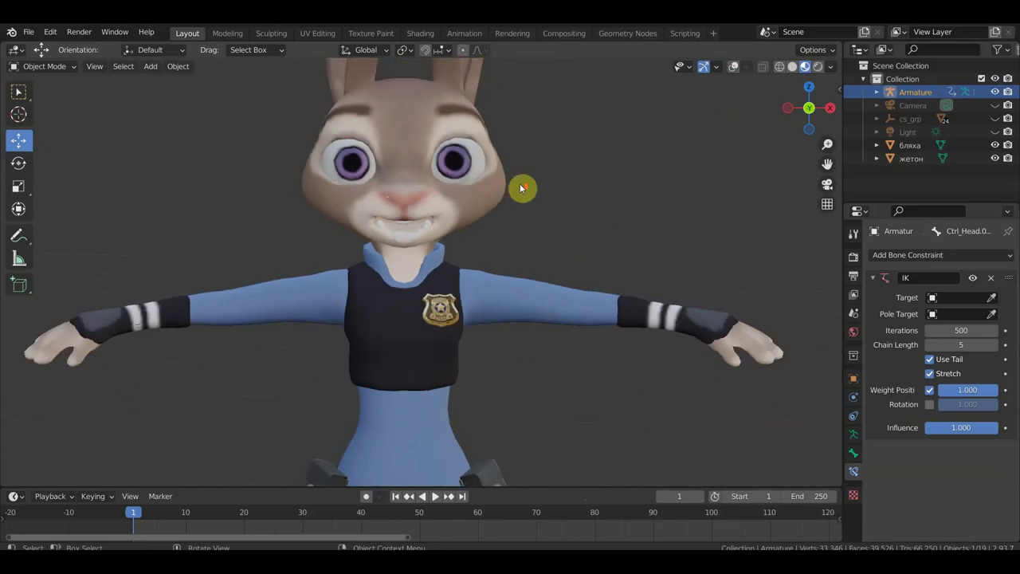
{"action": "scroll", "coordinate": [521, 189], "scroll_direction": "down", "scroll_amount": 1}
{"action": "scroll", "coordinate": [478, 159], "scroll_direction": "down", "scroll_amount": 1}
Show the rig overlays again and orbit the rabbit through three-quarter and side views
{"action": "middle_click_drag", "start_coordinate": [537, 194], "coordinate": [420, 208]}
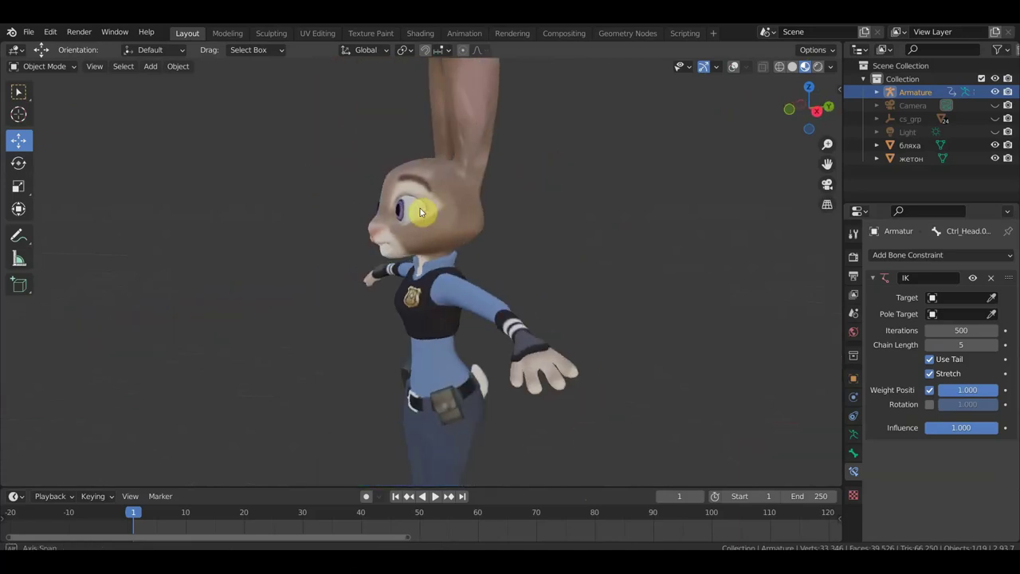
{"action": "scroll", "coordinate": [518, 223], "scroll_direction": "down", "scroll_amount": 3}
{"action": "middle_click_drag", "start_coordinate": [526, 232], "coordinate": [537, 230]}
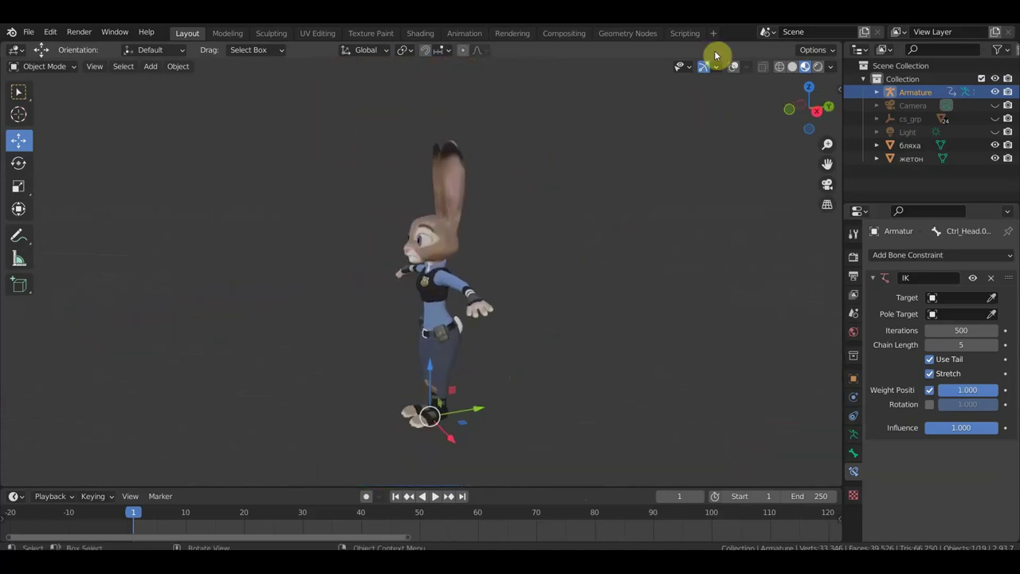
{"action": "left_click", "coordinate": [735, 67]}
{"action": "scroll", "coordinate": [576, 258], "scroll_direction": "up", "scroll_amount": 2}
{"action": "scroll", "coordinate": [510, 243], "scroll_direction": "up", "scroll_amount": 2}
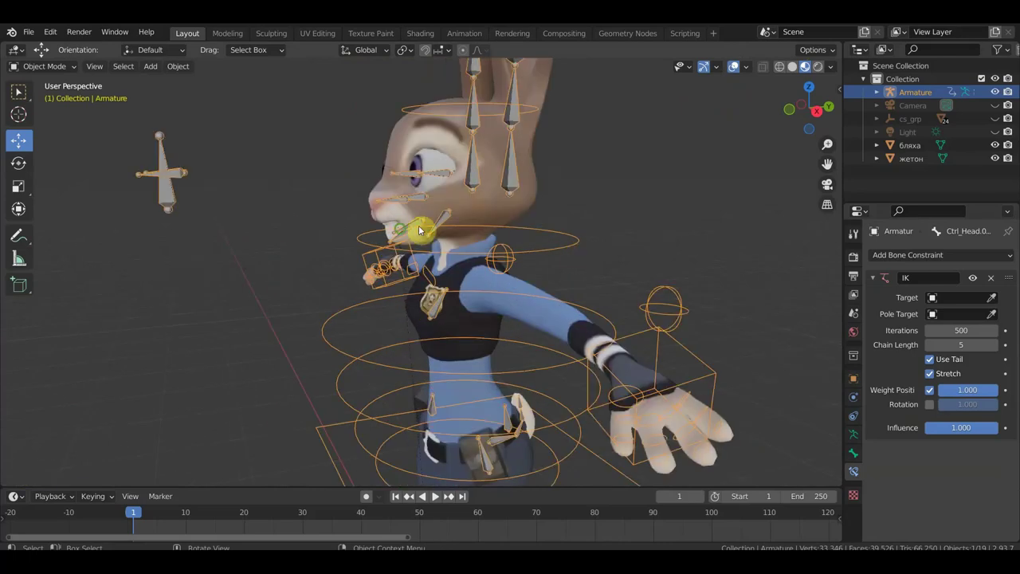
{"action": "middle_click_drag", "start_coordinate": [421, 228], "coordinate": [401, 235]}
{"action": "scroll", "coordinate": [400, 235], "scroll_direction": "up", "scroll_amount": 2}
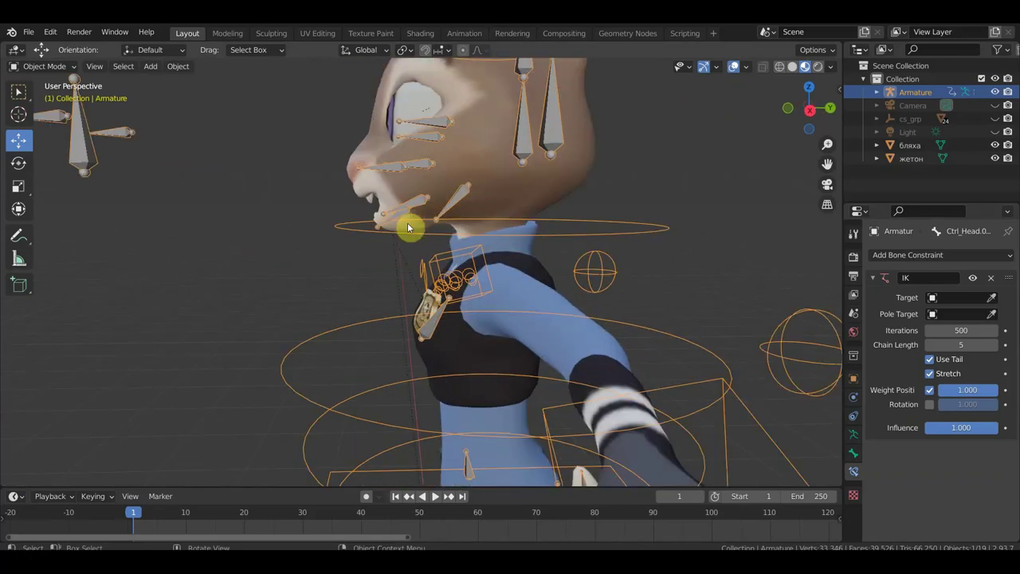
{"action": "scroll", "coordinate": [392, 231], "scroll_direction": "down", "scroll_amount": 1}
{"action": "middle_click_drag", "start_coordinate": [426, 223], "coordinate": [504, 203]}
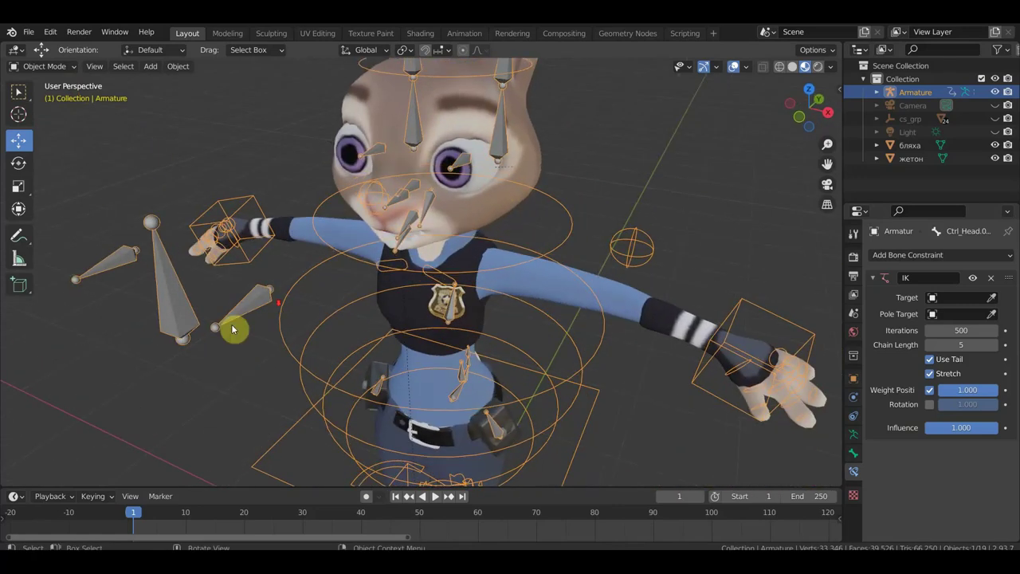
{"action": "scroll", "coordinate": [231, 323], "scroll_direction": "down", "scroll_amount": 2}
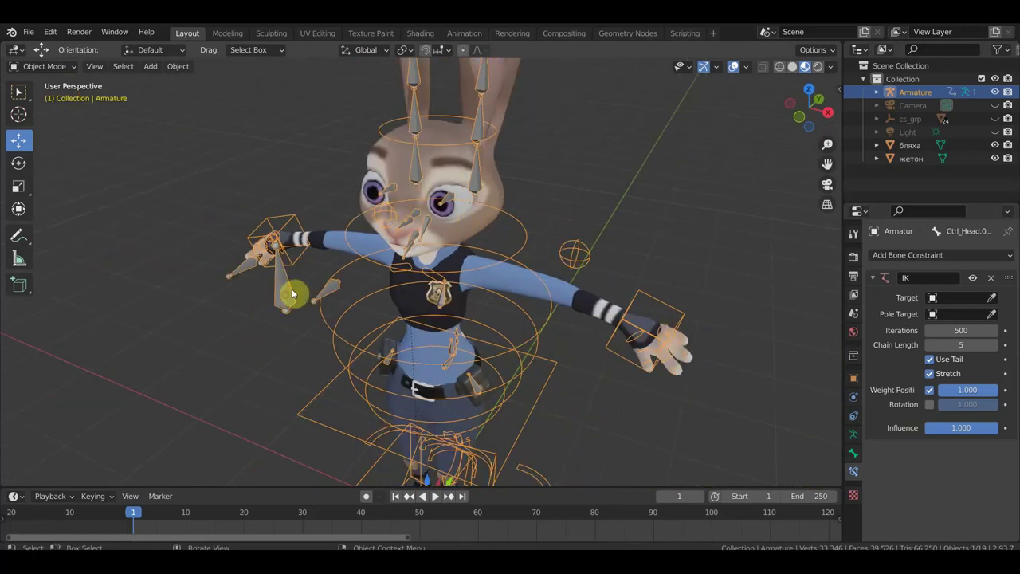
Inspect the legs, hips and belt, selecting the подсумки pouch, then the armature again
{"action": "mouse_move", "coordinate": [531, 239]}
{"action": "middle_mouse_down"}
{"action": "mouse_move", "coordinate": [410, 228]}
{"action": "mouse_move", "coordinate": [453, 237]}
{"action": "mouse_move", "coordinate": [557, 193]}
{"action": "middle_mouse_up"}
{"action": "middle_click_drag", "start_coordinate": [574, 255], "coordinate": [553, 269]}
{"action": "scroll", "coordinate": [554, 269], "scroll_direction": "up", "scroll_amount": 3}
{"action": "middle_click_drag", "start_coordinate": [580, 220], "coordinate": [547, 245]}
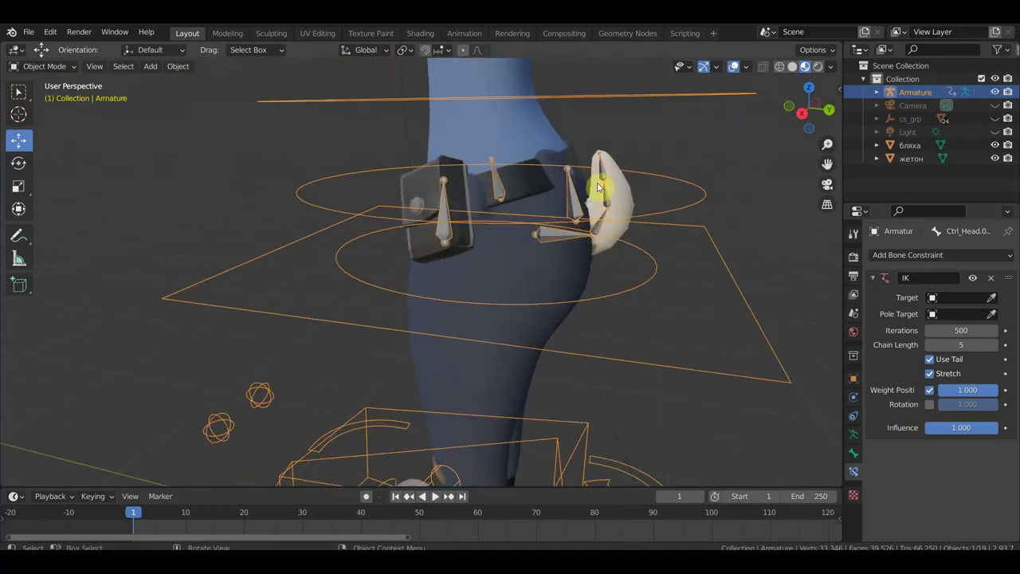
{"action": "mouse_move", "coordinate": [616, 206]}
{"action": "middle_mouse_down"}
{"action": "mouse_move", "coordinate": [708, 212]}
{"action": "mouse_move", "coordinate": [556, 237]}
{"action": "mouse_move", "coordinate": [494, 234]}
{"action": "mouse_move", "coordinate": [507, 195]}
{"action": "mouse_move", "coordinate": [536, 283]}
{"action": "mouse_move", "coordinate": [529, 247]}
{"action": "mouse_move", "coordinate": [590, 251]}
{"action": "middle_mouse_up"}
{"action": "left_click", "coordinate": [515, 237]}
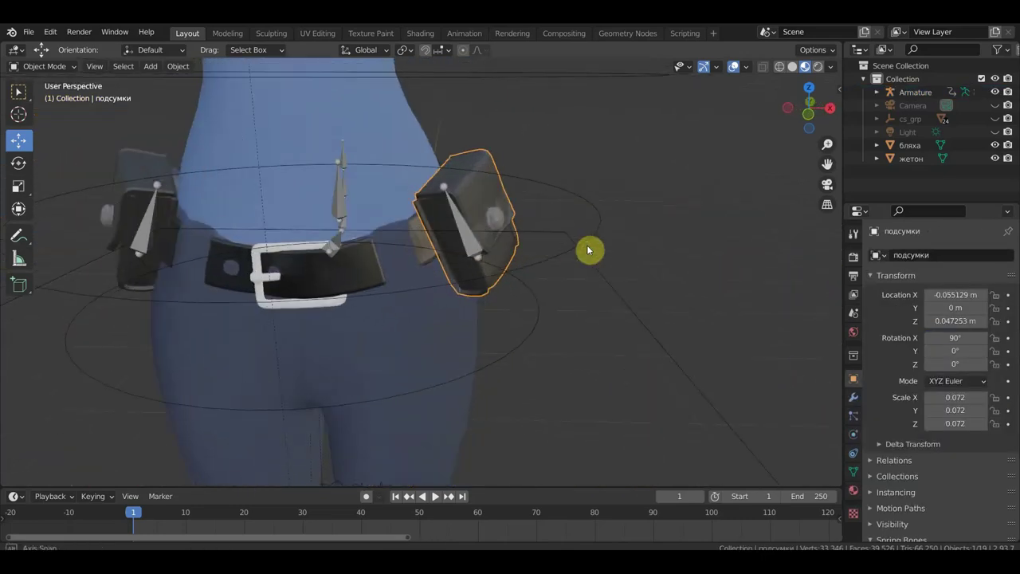
{"action": "left_click", "coordinate": [470, 239]}
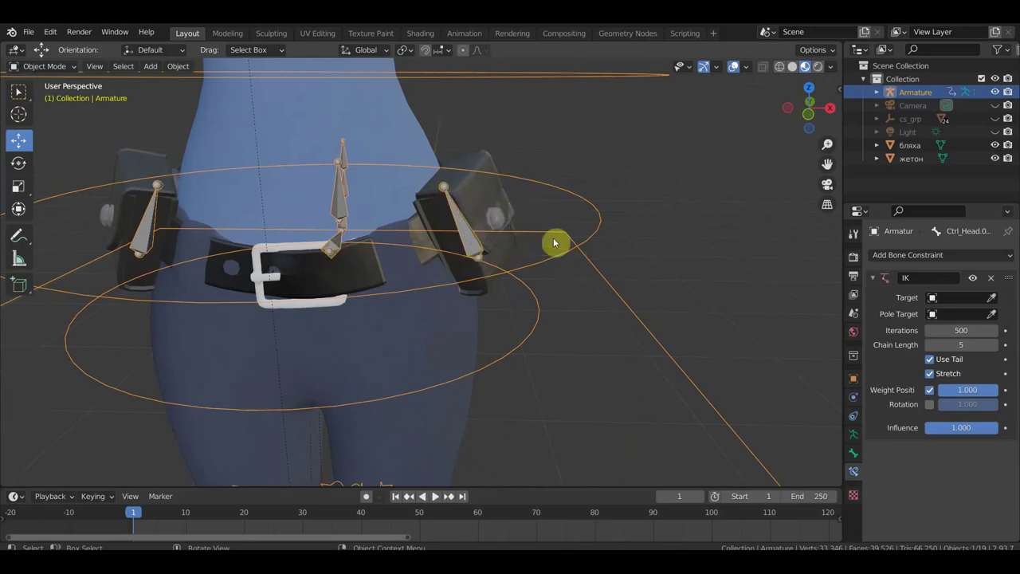
Orbit to the chest and select the police badge object жетон
{"action": "scroll", "coordinate": [534, 258], "scroll_direction": "down", "scroll_amount": 3}
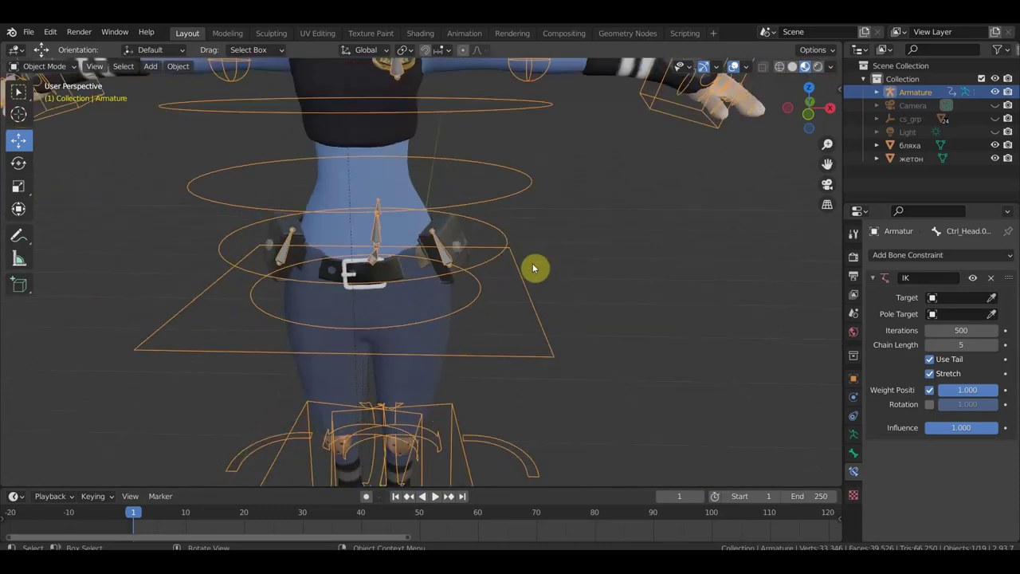
{"action": "scroll", "coordinate": [540, 296], "scroll_direction": "down", "scroll_amount": 2}
{"action": "mouse_move", "coordinate": [537, 244]}
{"action": "middle_mouse_down"}
{"action": "mouse_move", "coordinate": [533, 182]}
{"action": "mouse_move", "coordinate": [559, 353]}
{"action": "mouse_move", "coordinate": [547, 314]}
{"action": "middle_mouse_up"}
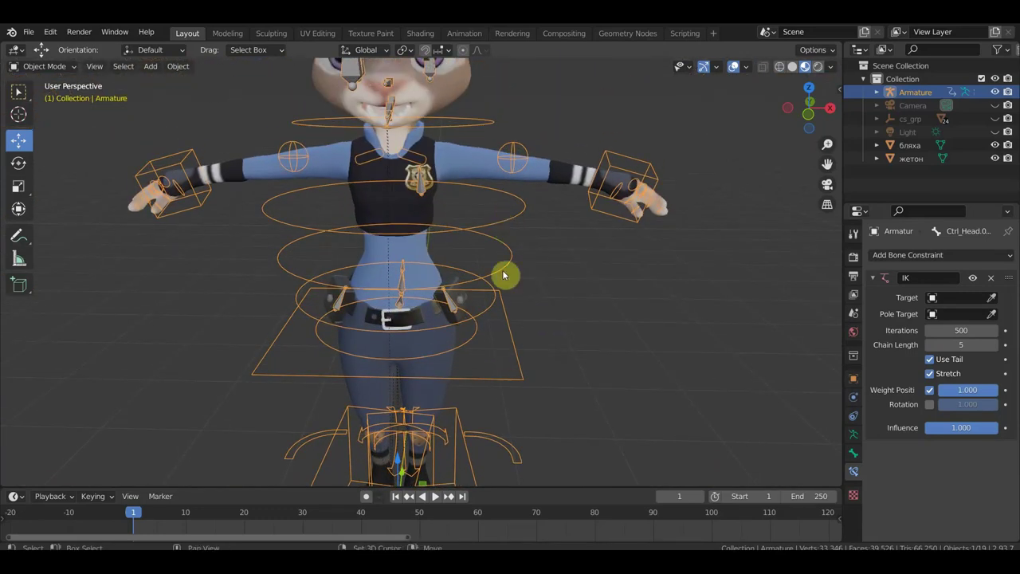
{"action": "scroll", "coordinate": [503, 275], "scroll_direction": "up", "scroll_amount": 1}
{"action": "scroll", "coordinate": [468, 289], "scroll_direction": "up", "scroll_amount": 3}
{"action": "mouse_move", "coordinate": [483, 299]}
{"action": "middle_mouse_down"}
{"action": "mouse_move", "coordinate": [481, 323]}
{"action": "mouse_move", "coordinate": [399, 319]}
{"action": "middle_mouse_up"}
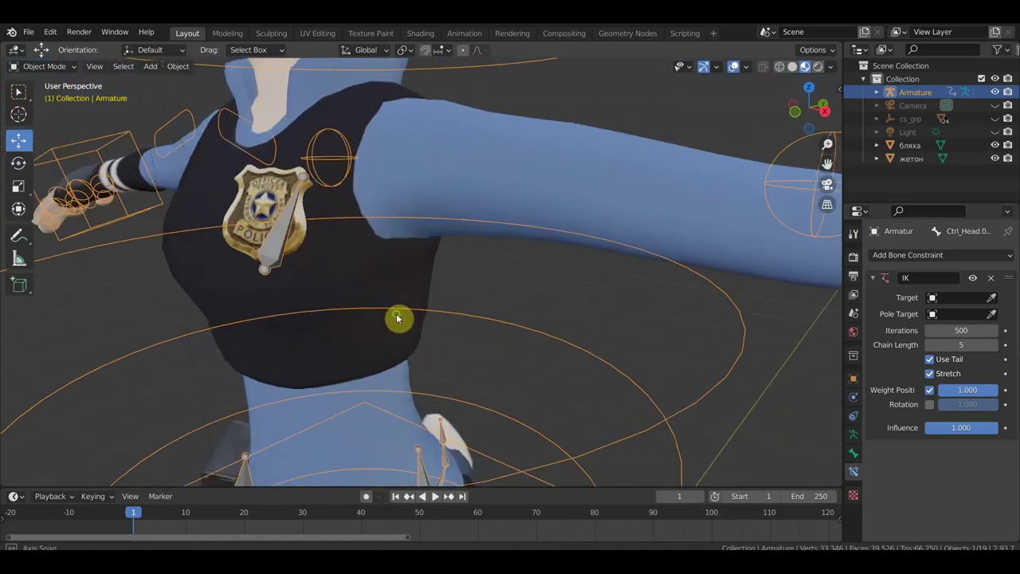
{"action": "left_click", "coordinate": [259, 211]}
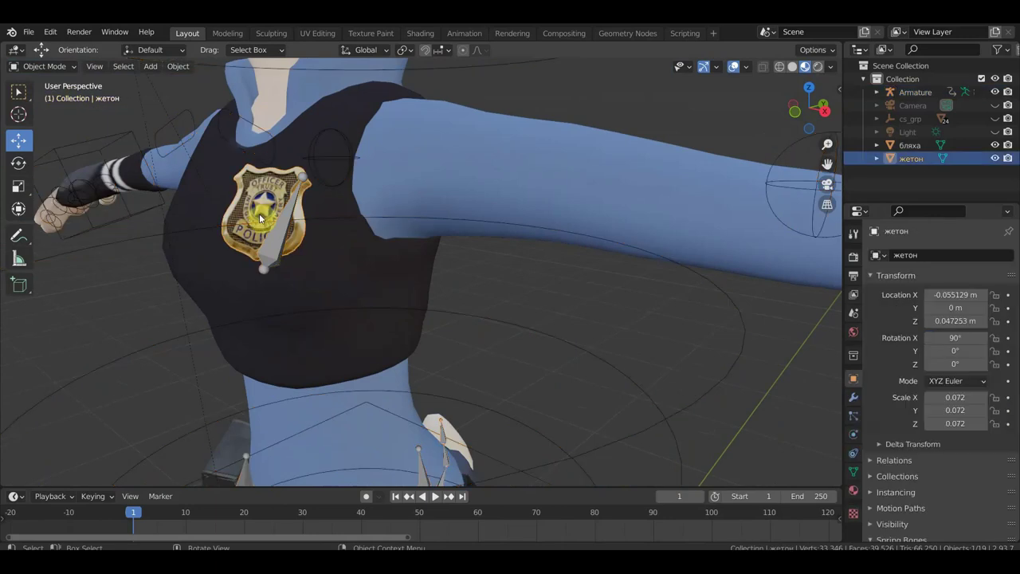
Bone-parent the жетон badge to the armature's Ctrl_Head.017 bone in Pose Mode
{"action": "left_click", "coordinate": [286, 210], "text": "shift"}
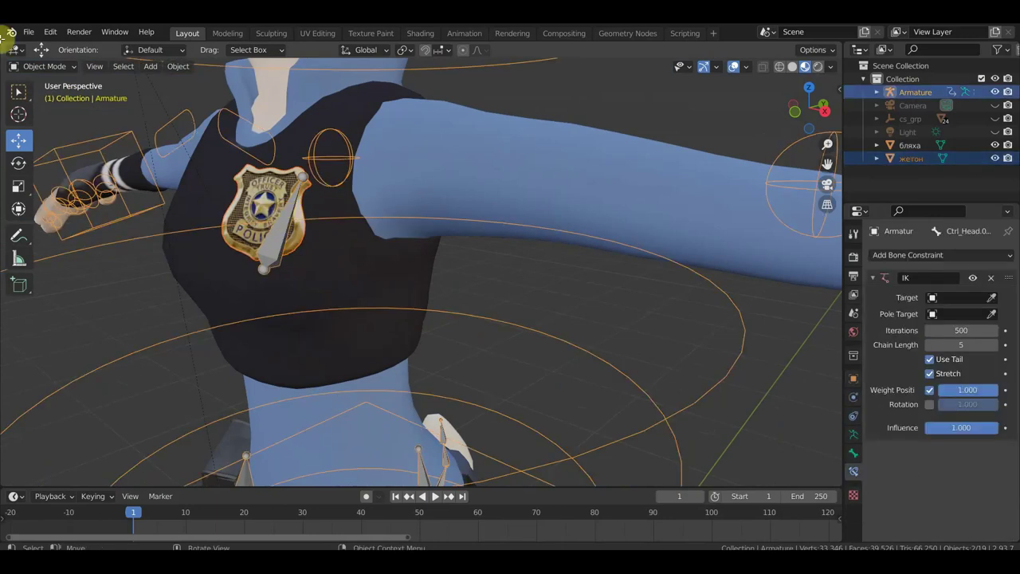
{"action": "left_click", "coordinate": [44, 67]}
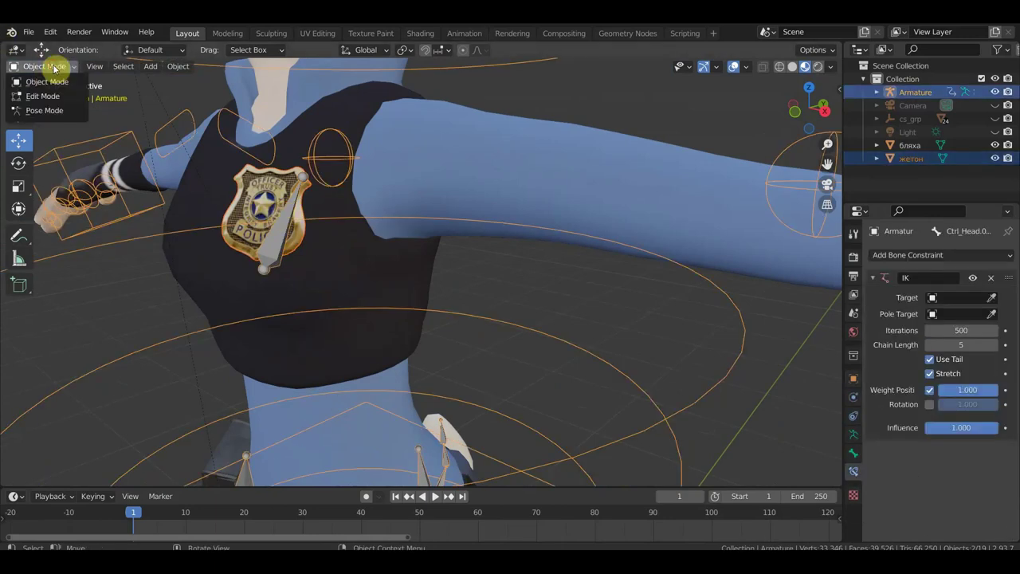
{"action": "left_click", "coordinate": [52, 111]}
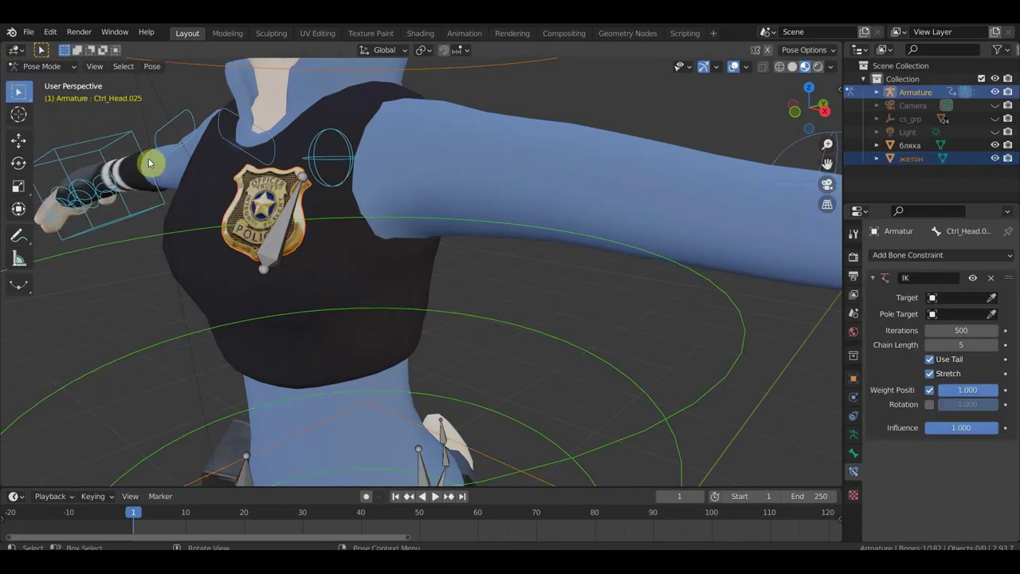
{"action": "left_click", "coordinate": [280, 228]}
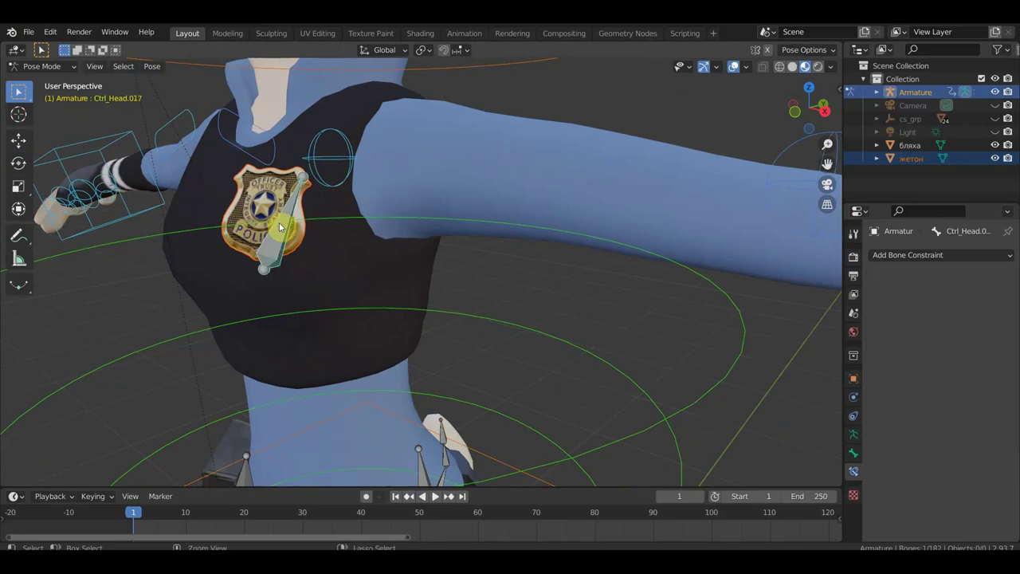
{"action": "key", "text": "ctrl+p"}
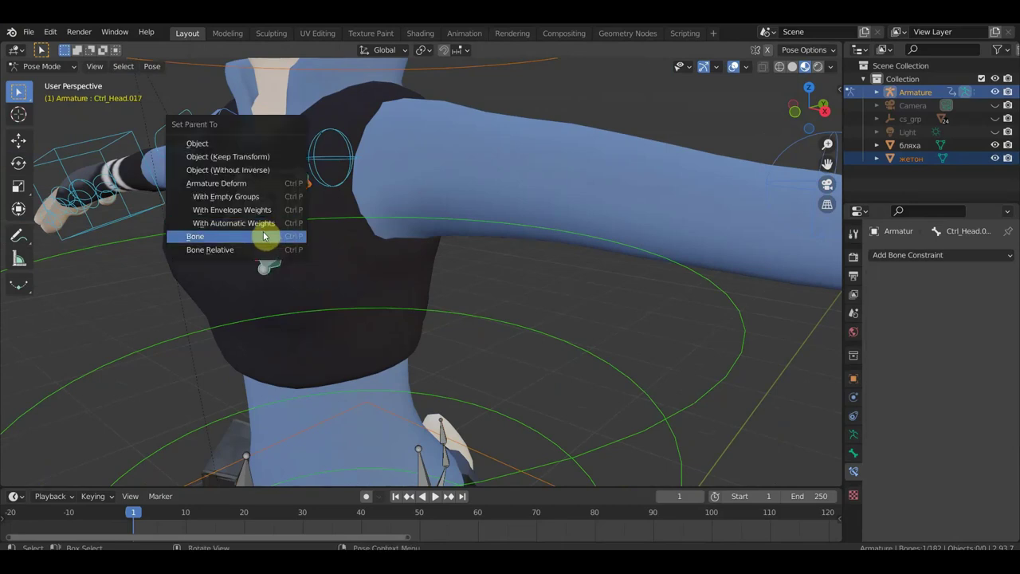
{"action": "left_click", "coordinate": [263, 234]}
Orbit around the head and torso to check the badge, then return to Object Mode
{"action": "middle_click_drag", "start_coordinate": [281, 227], "coordinate": [395, 239]}
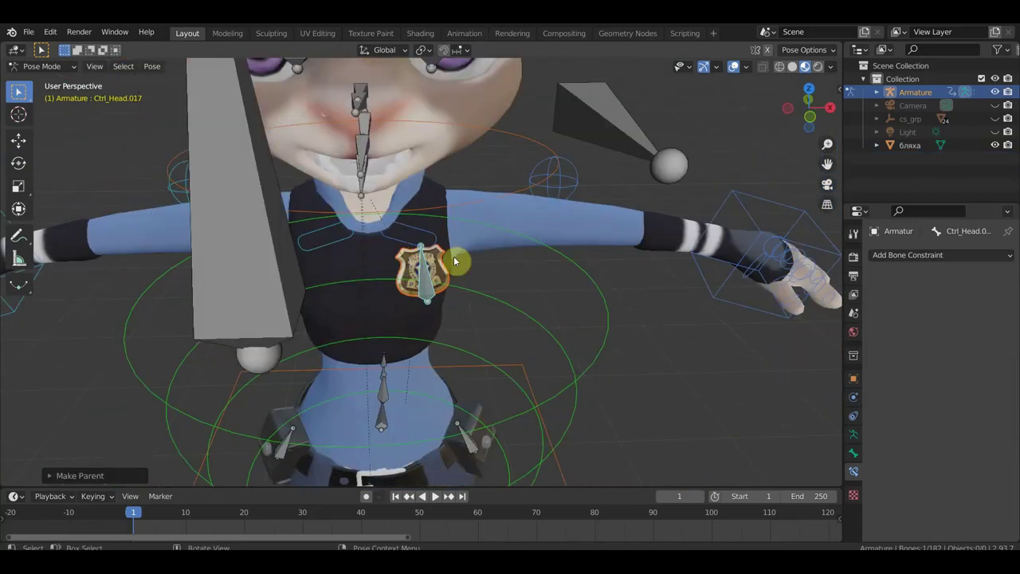
{"action": "middle_click_drag", "start_coordinate": [467, 303], "coordinate": [376, 265]}
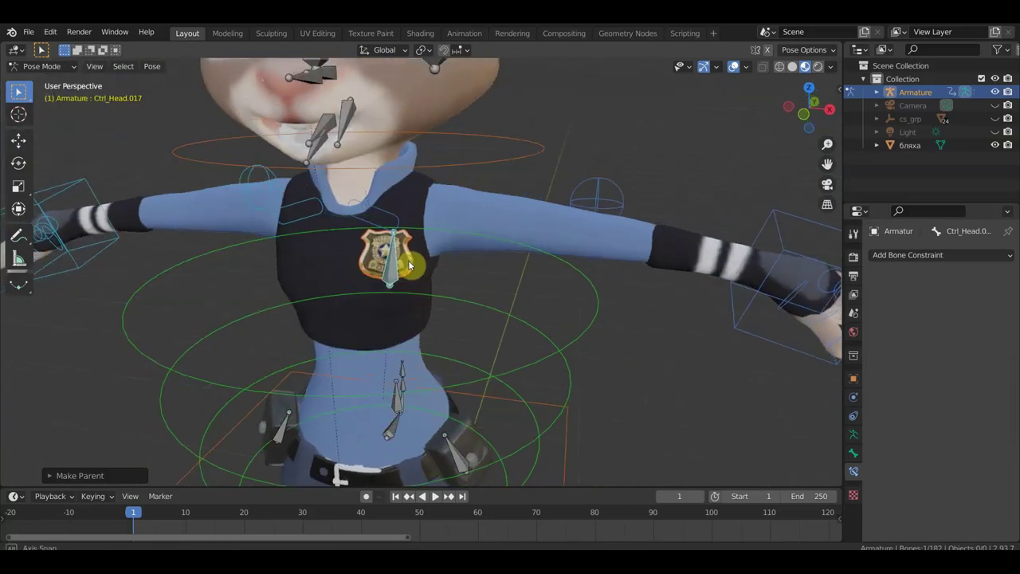
{"action": "scroll", "coordinate": [385, 248], "scroll_direction": "up", "scroll_amount": 2}
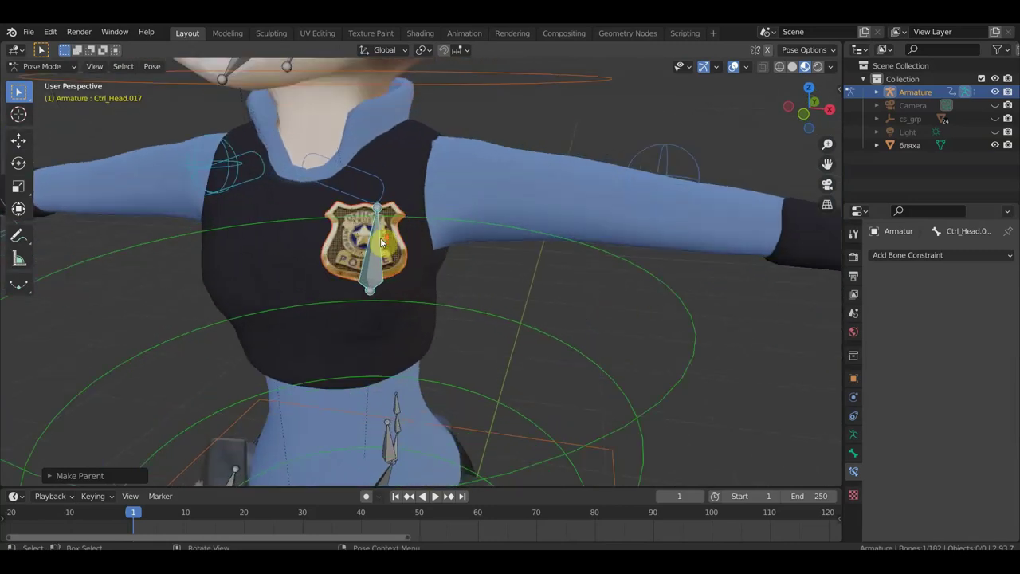
{"action": "scroll", "coordinate": [382, 243], "scroll_direction": "down", "scroll_amount": 2}
{"action": "scroll", "coordinate": [406, 259], "scroll_direction": "down", "scroll_amount": 2}
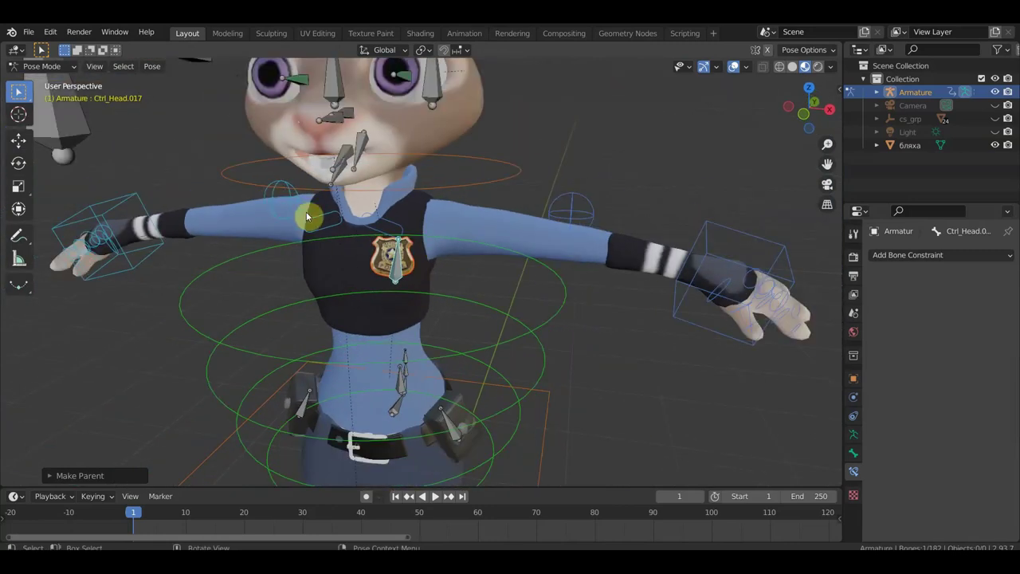
{"action": "left_click", "coordinate": [60, 70]}
{"action": "left_click", "coordinate": [48, 80]}
{"action": "scroll", "coordinate": [468, 200], "scroll_direction": "down", "scroll_amount": 1}
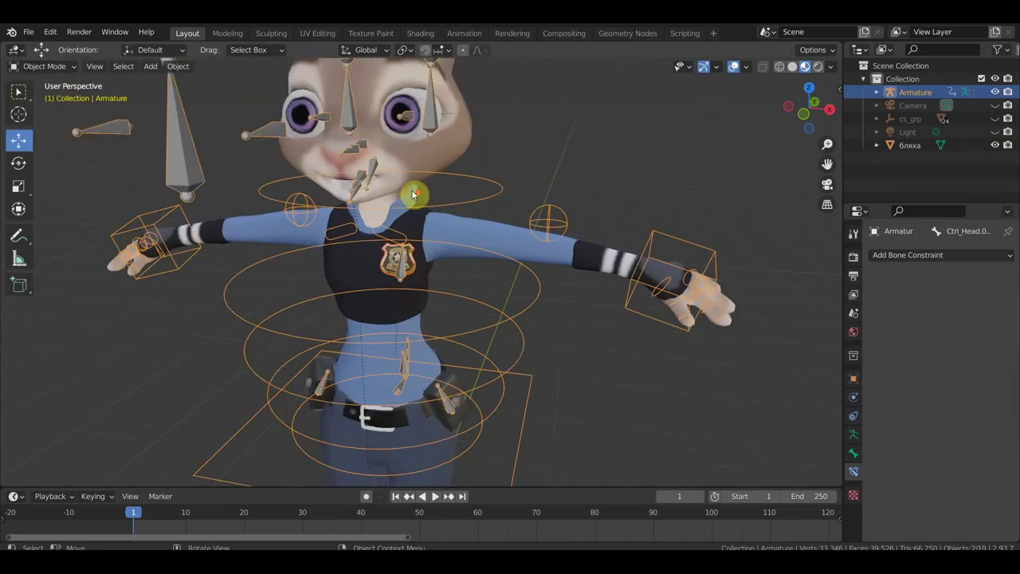
Reselect the rabbit's armature and switch it into Pose Mode
{"action": "scroll", "coordinate": [468, 200], "scroll_direction": "down", "scroll_amount": 1}
{"action": "mouse_move", "coordinate": [449, 194]}
{"action": "middle_mouse_down"}
{"action": "mouse_move", "coordinate": [387, 182]}
{"action": "mouse_move", "coordinate": [512, 307]}
{"action": "mouse_move", "coordinate": [441, 301]}
{"action": "middle_mouse_up"}
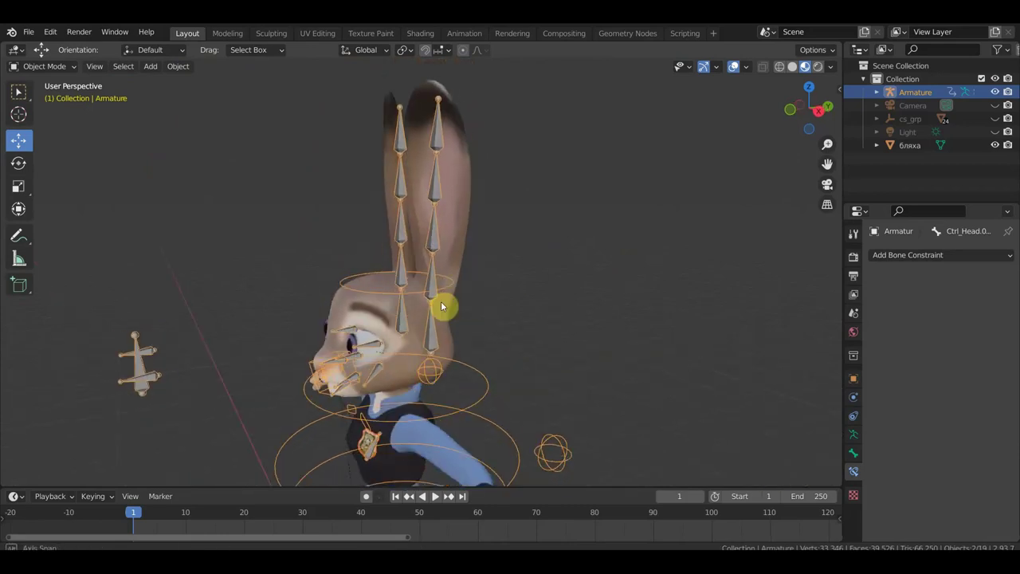
{"action": "left_click", "coordinate": [432, 239]}
{"action": "left_click", "coordinate": [435, 236]}
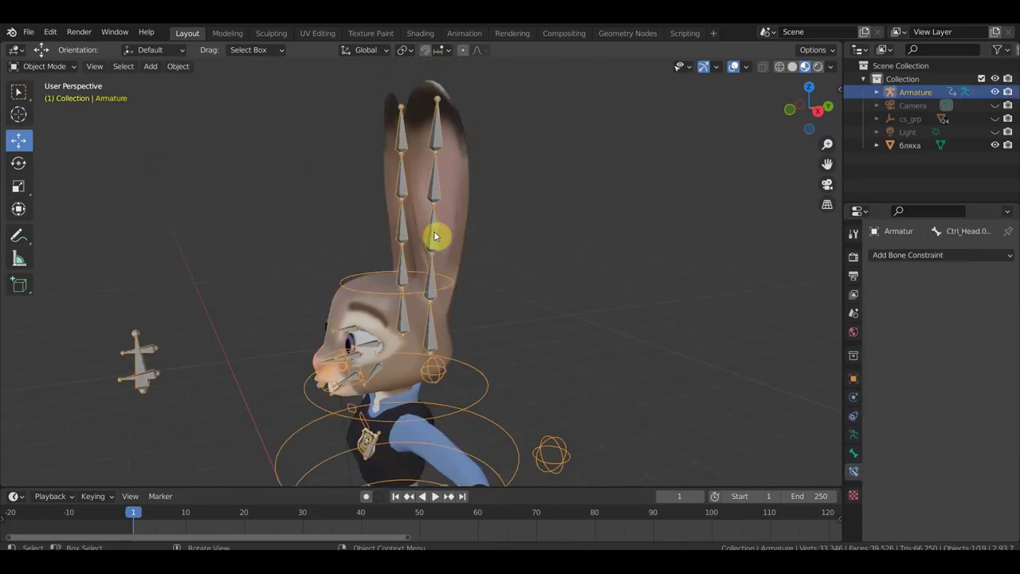
{"action": "left_click", "coordinate": [44, 66]}
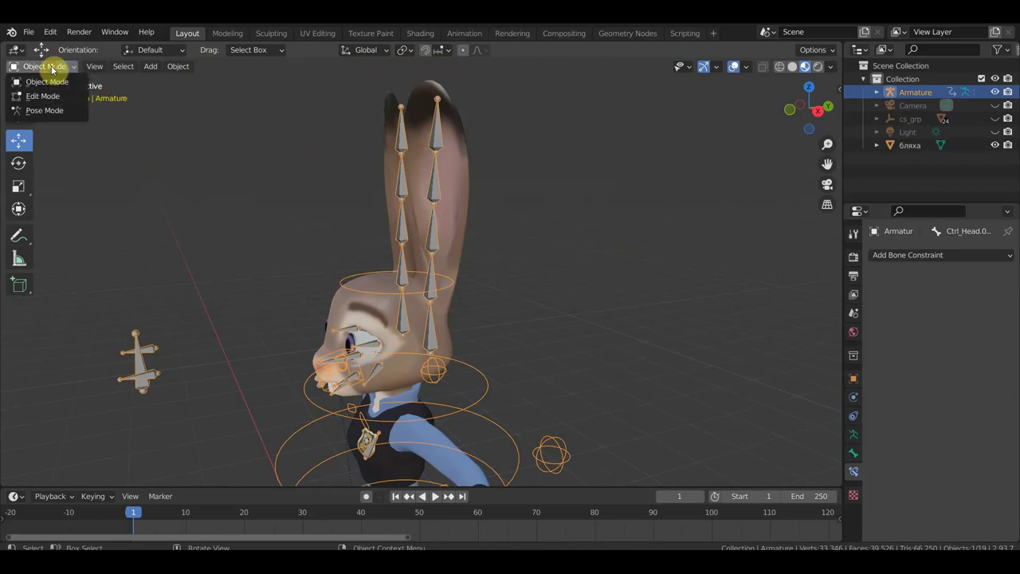
{"action": "left_click", "coordinate": [53, 109]}
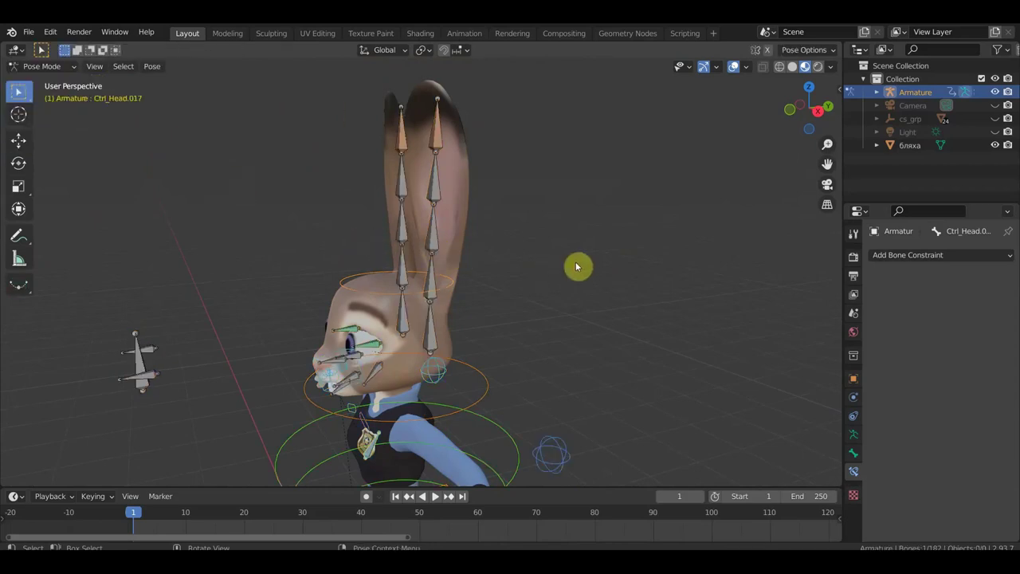
Test-rotate the right ear bone and orbit to check the face and side
{"action": "mouse_move", "coordinate": [572, 269]}
{"action": "middle_mouse_down"}
{"action": "mouse_move", "coordinate": [488, 276]}
{"action": "mouse_move", "coordinate": [576, 293]}
{"action": "mouse_move", "coordinate": [549, 296]}
{"action": "mouse_move", "coordinate": [565, 289]}
{"action": "middle_mouse_up"}
{"action": "left_click", "coordinate": [412, 288]}
{"action": "key", "text": "r"}
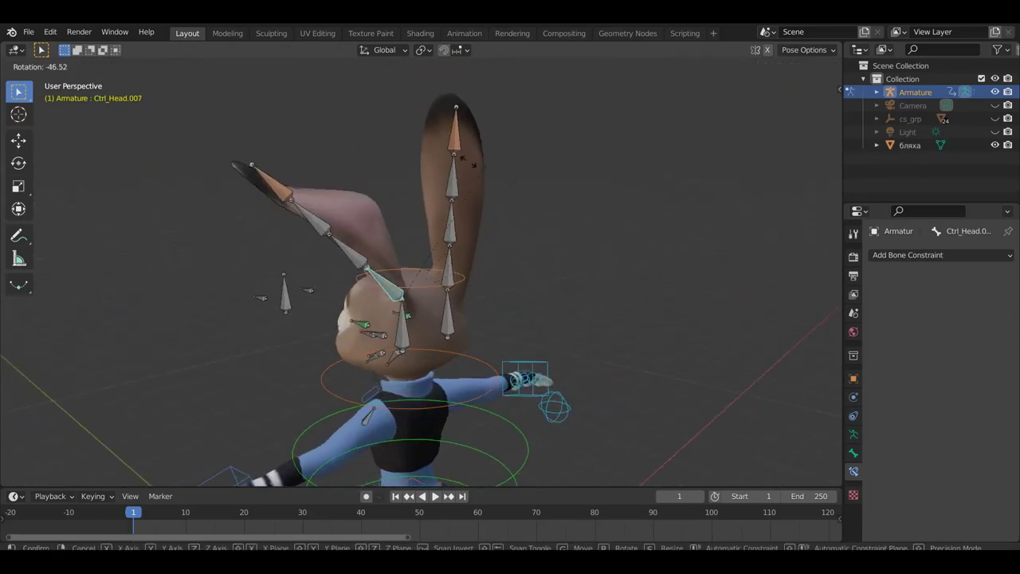
{"action": "left_click", "coordinate": [365, 288]}
{"action": "scroll", "coordinate": [364, 289], "scroll_direction": "up", "scroll_amount": 3}
{"action": "scroll", "coordinate": [276, 226], "scroll_direction": "down", "scroll_amount": 1}
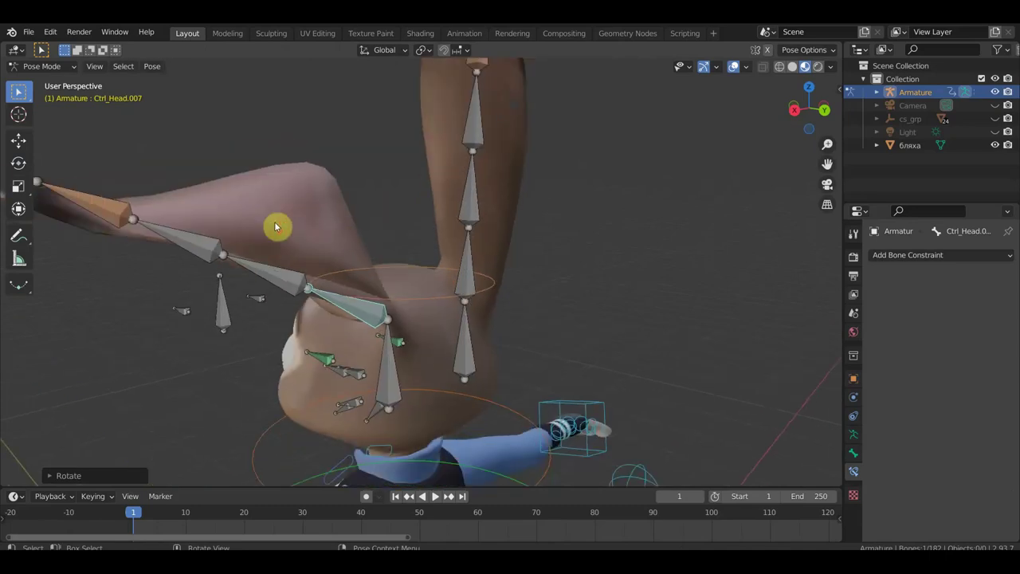
{"action": "scroll", "coordinate": [303, 253], "scroll_direction": "down", "scroll_amount": 2}
{"action": "mouse_move", "coordinate": [303, 253]}
{"action": "middle_mouse_down"}
{"action": "mouse_move", "coordinate": [364, 344]}
{"action": "mouse_move", "coordinate": [565, 231]}
{"action": "mouse_move", "coordinate": [541, 268]}
{"action": "middle_mouse_up"}
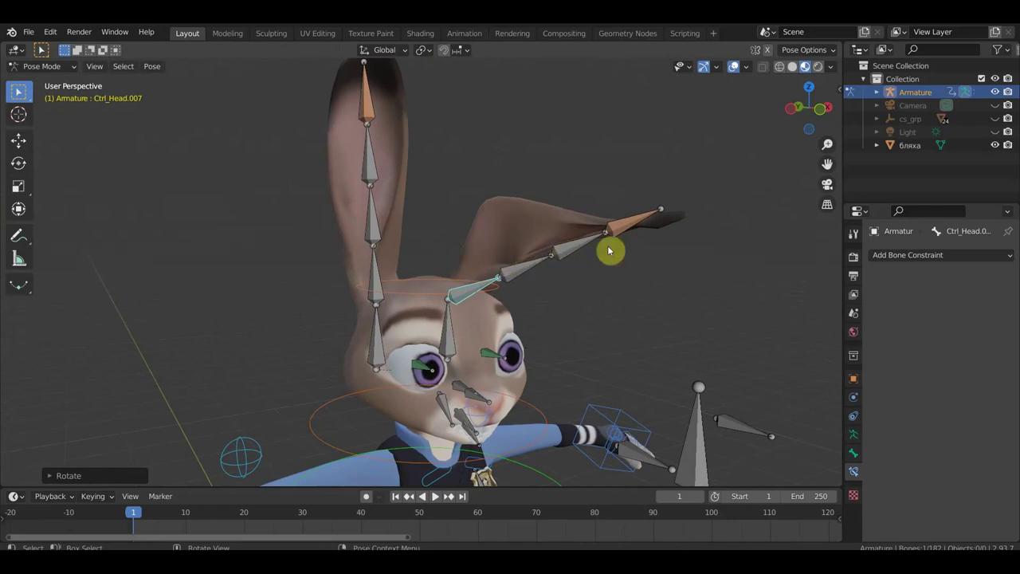
{"action": "mouse_move", "coordinate": [544, 264]}
{"action": "middle_mouse_down"}
{"action": "mouse_move", "coordinate": [492, 314]}
{"action": "mouse_move", "coordinate": [463, 274]}
{"action": "mouse_move", "coordinate": [421, 251]}
{"action": "mouse_move", "coordinate": [539, 246]}
{"action": "middle_mouse_up"}
In front view, undo the ear rotation so the right ear stands upright again
{"action": "key", "text": "KP_1"}
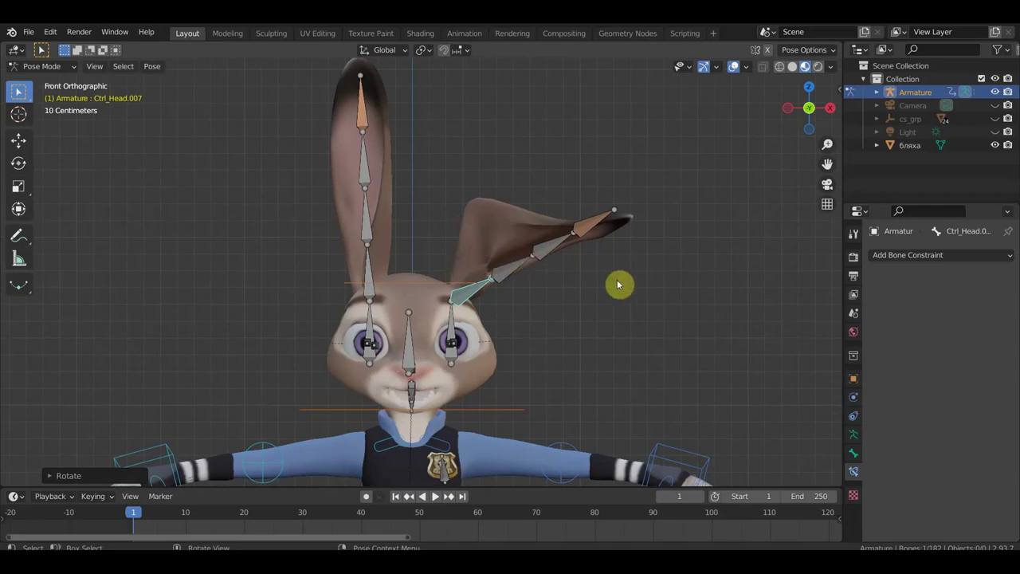
{"action": "key", "text": "ctrl+z"}
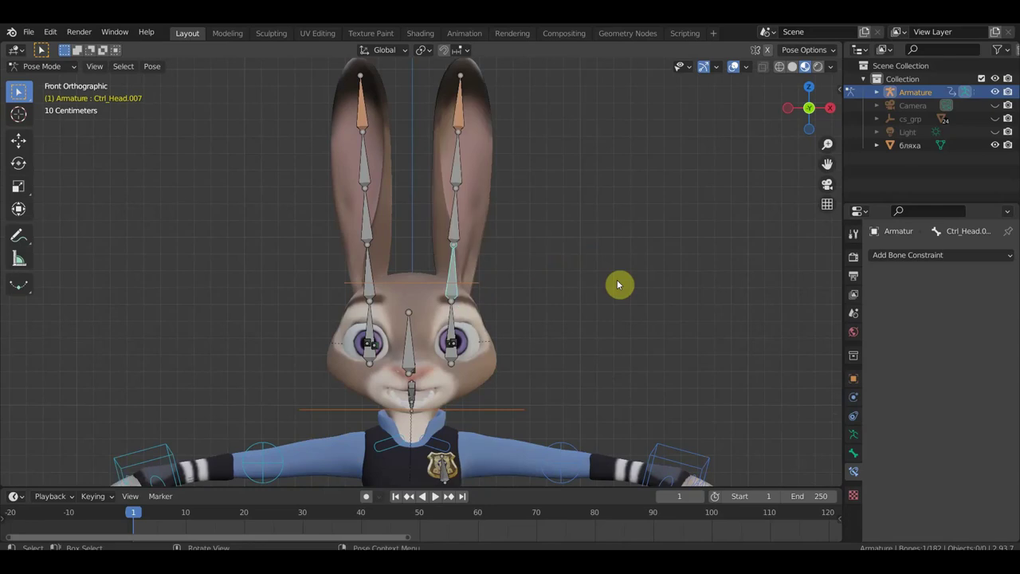
{"action": "scroll", "coordinate": [558, 264], "scroll_direction": "down", "scroll_amount": 2}
{"action": "scroll", "coordinate": [511, 255], "scroll_direction": "down", "scroll_amount": 2}
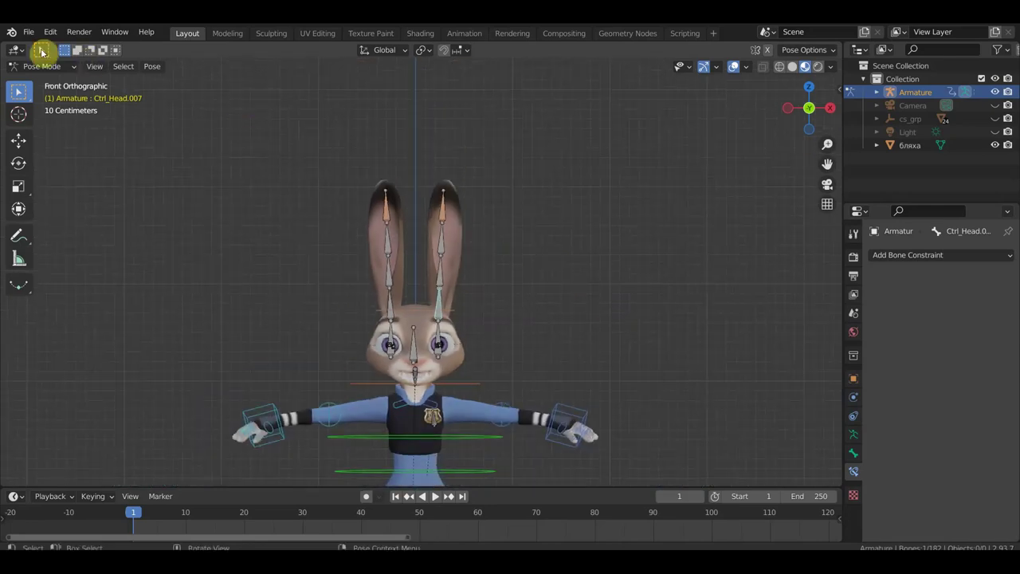
{"action": "left_click", "coordinate": [40, 68]}
In armature Edit Mode, box-select and delete the upper and middle ear bones
{"action": "left_click", "coordinate": [42, 96]}
{"action": "scroll", "coordinate": [422, 223], "scroll_direction": "up", "scroll_amount": 3}
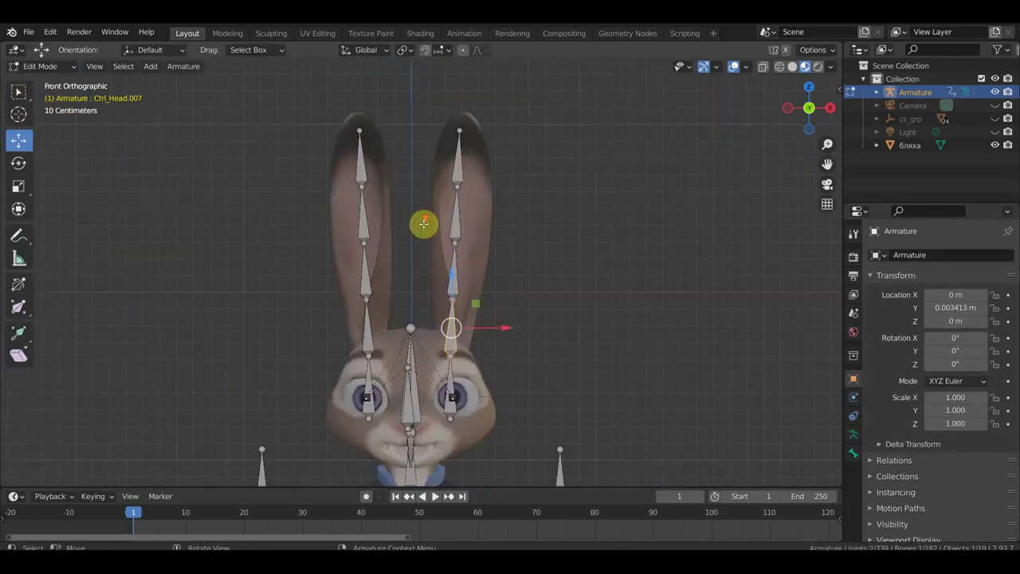
{"action": "left_click_drag", "start_coordinate": [287, 116], "coordinate": [543, 296]}
{"action": "left_click_drag", "start_coordinate": [477, 296], "coordinate": [326, 261], "text": "shift"}
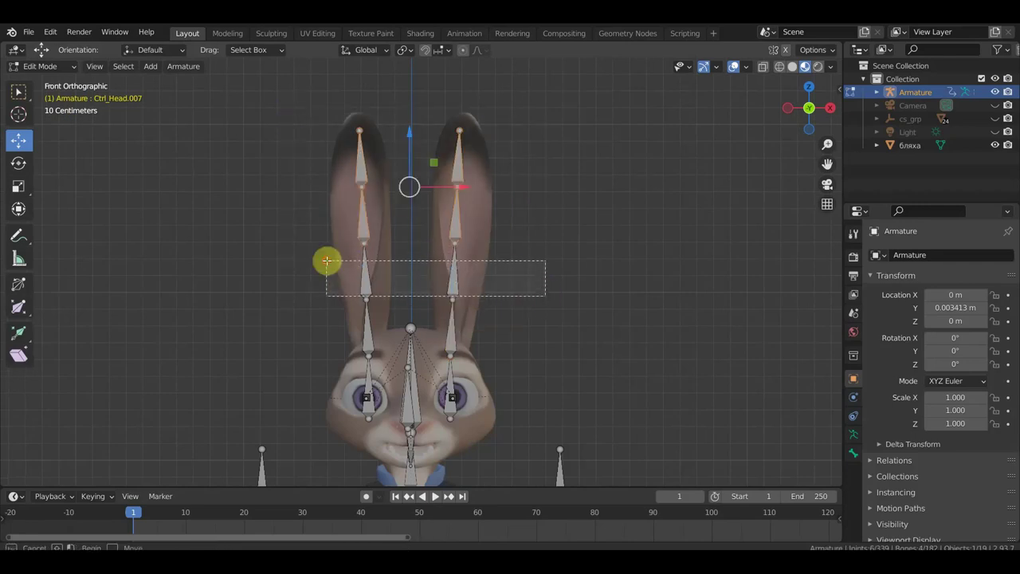
{"action": "key", "text": "x"}
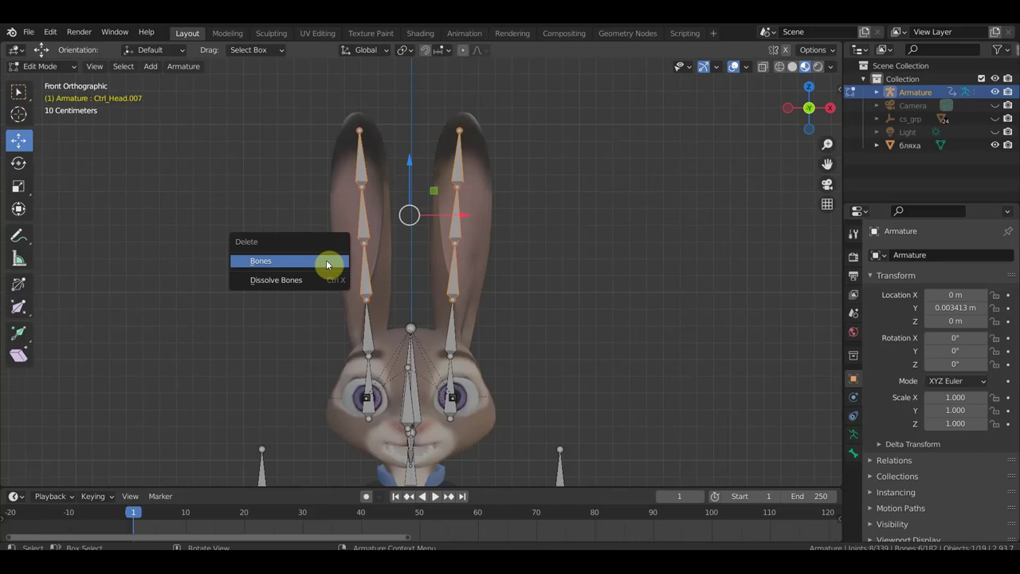
{"action": "left_click", "coordinate": [329, 261]}
Raise the remaining ear bone's tip vertically up the ear
{"action": "mouse_move", "coordinate": [406, 287]}
{"action": "middle_mouse_down"}
{"action": "mouse_move", "coordinate": [462, 342]}
{"action": "mouse_move", "coordinate": [396, 346]}
{"action": "mouse_move", "coordinate": [414, 352]}
{"action": "mouse_move", "coordinate": [385, 312]}
{"action": "mouse_move", "coordinate": [467, 308]}
{"action": "middle_mouse_up"}
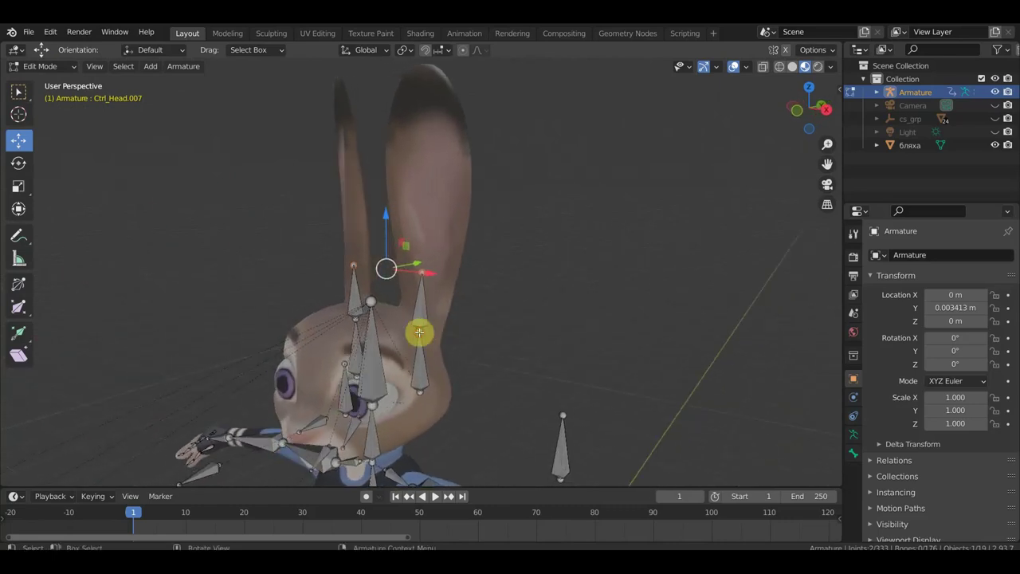
{"action": "left_click_drag", "start_coordinate": [421, 283], "coordinate": [423, 271]}
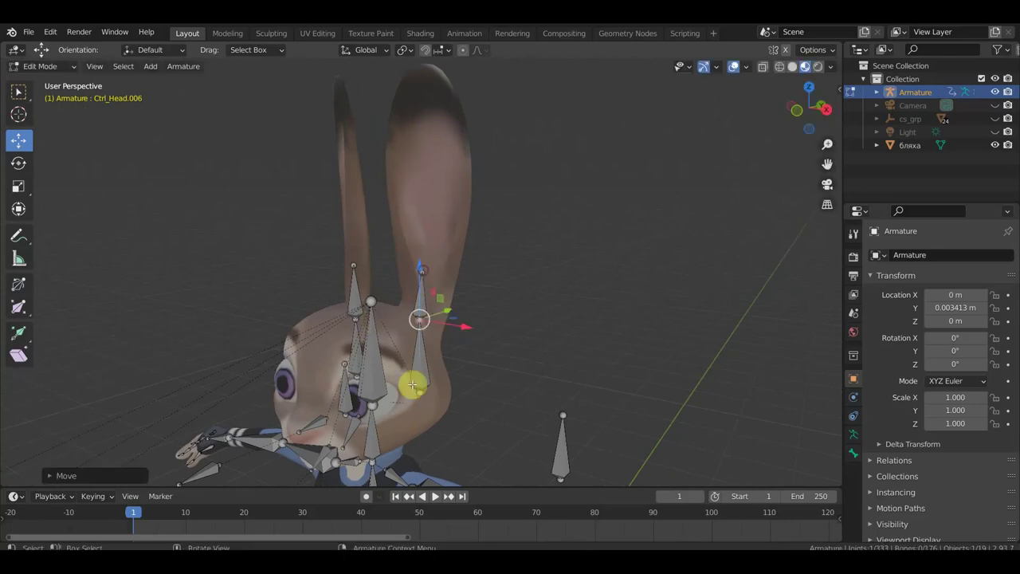
{"action": "mouse_move", "coordinate": [453, 358]}
{"action": "middle_mouse_down"}
{"action": "mouse_move", "coordinate": [391, 358]}
{"action": "mouse_move", "coordinate": [378, 346]}
{"action": "middle_mouse_up"}
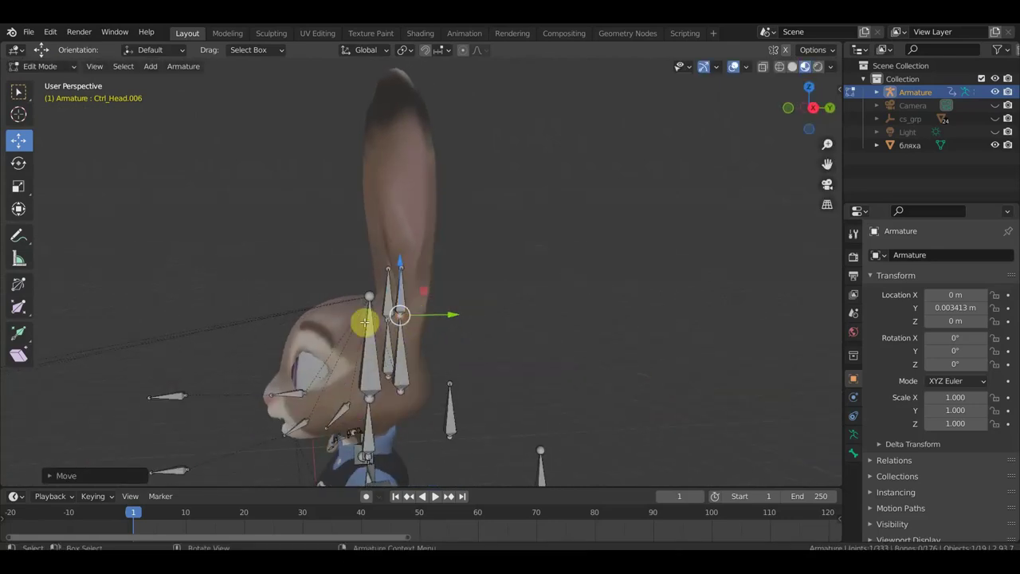
{"action": "middle_click_drag", "start_coordinate": [433, 311], "coordinate": [485, 323]}
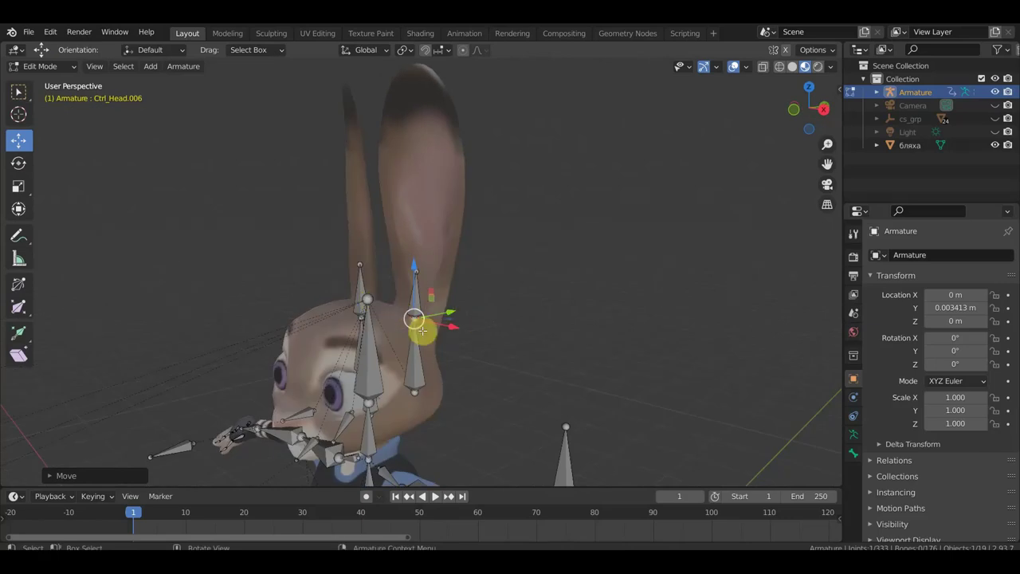
{"action": "mouse_move", "coordinate": [398, 346]}
{"action": "middle_mouse_down"}
{"action": "mouse_move", "coordinate": [358, 338]}
{"action": "mouse_move", "coordinate": [392, 351]}
{"action": "mouse_move", "coordinate": [528, 321]}
{"action": "middle_mouse_up"}
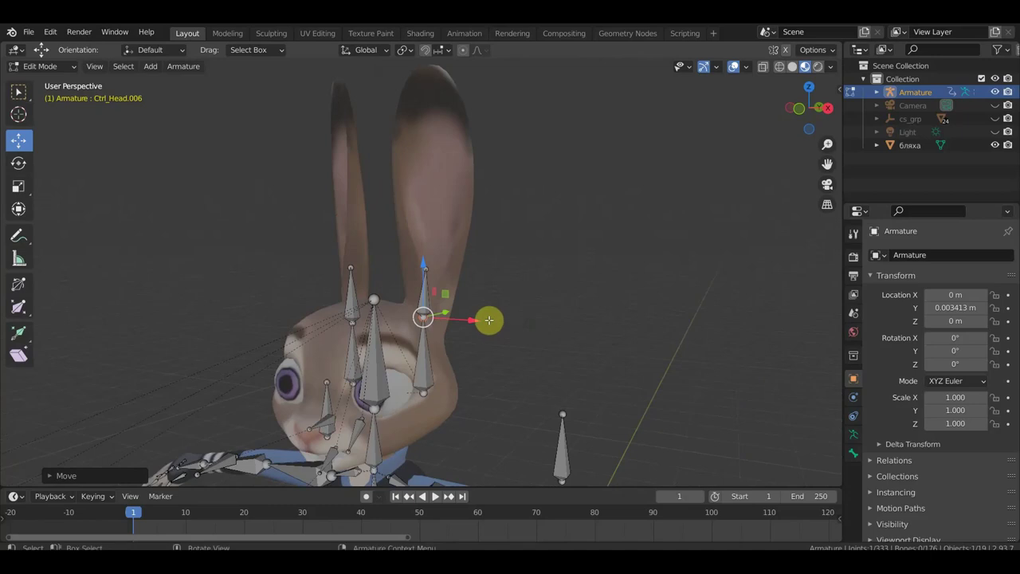
{"action": "left_click_drag", "start_coordinate": [423, 271], "coordinate": [425, 260]}
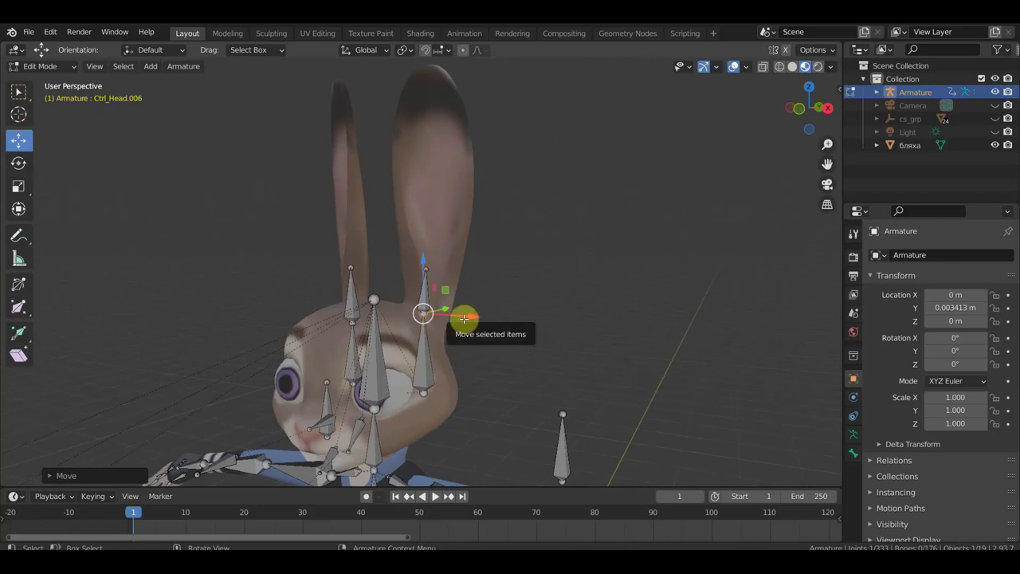
{"action": "scroll", "coordinate": [458, 303], "scroll_direction": "up", "scroll_amount": 2}
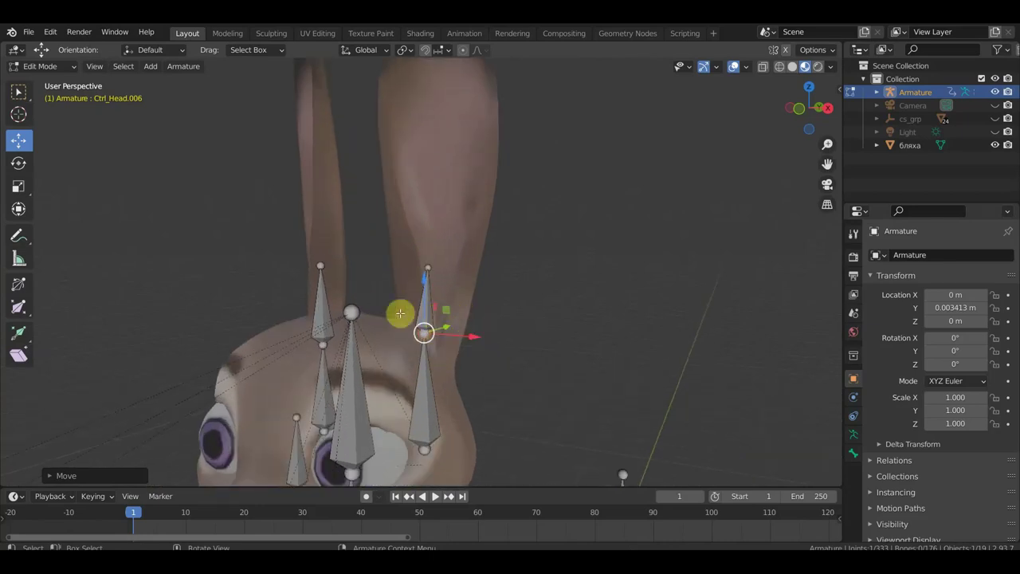
Reposition the Ctrl_Head.007 bone tip and the Ctrl_Head.006 bone
{"action": "left_click", "coordinate": [427, 271]}
{"action": "middle_click_drag", "start_coordinate": [468, 302], "coordinate": [457, 296]}
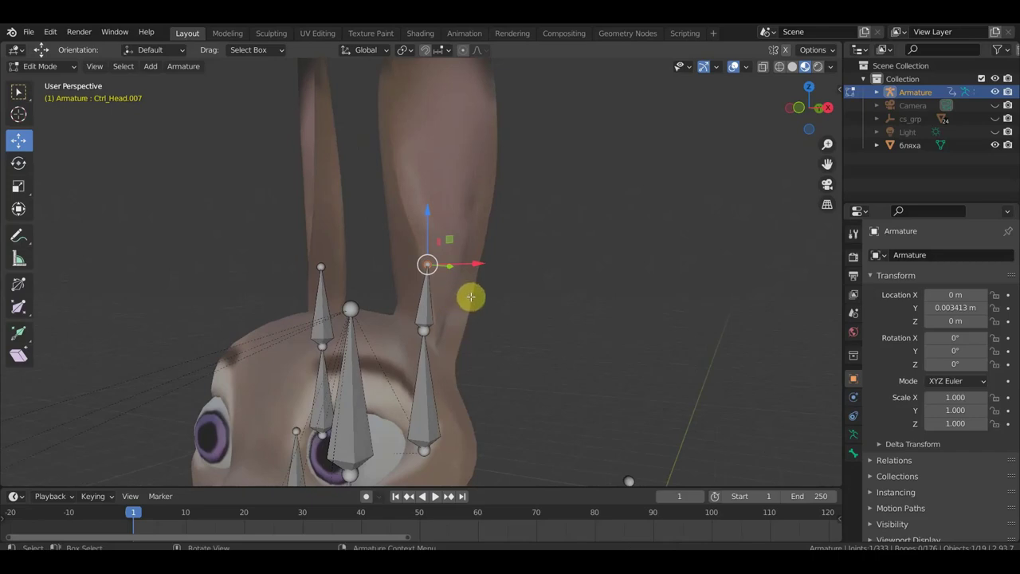
{"action": "key", "text": "g"}
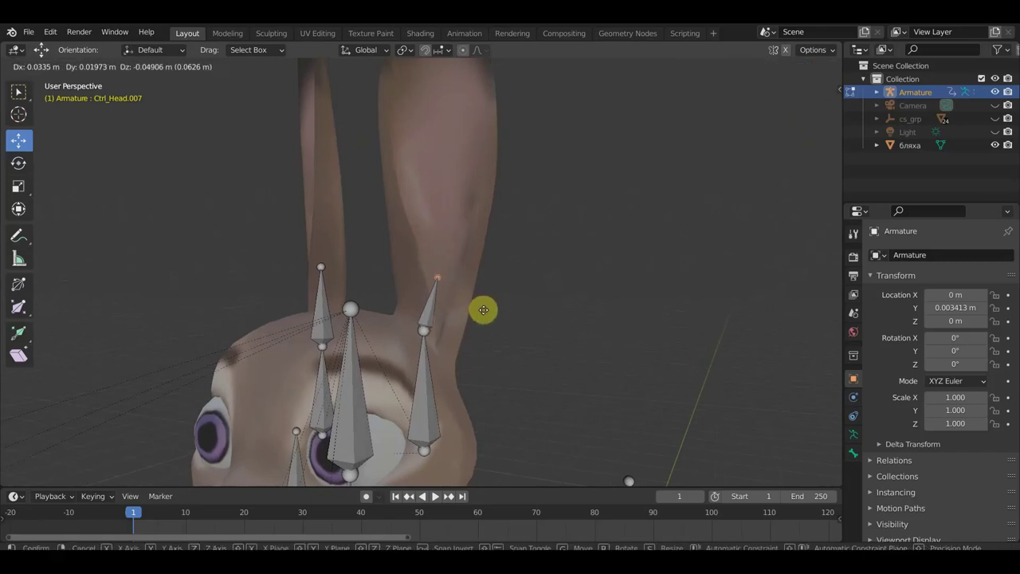
{"action": "left_click", "coordinate": [485, 313]}
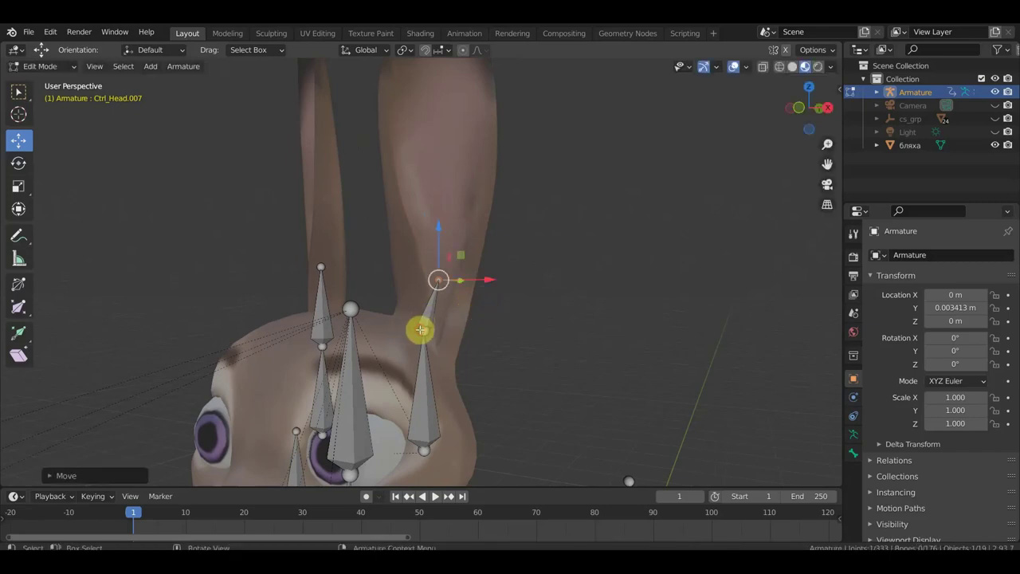
{"action": "left_click", "coordinate": [425, 330]}
{"action": "key", "text": "g"}
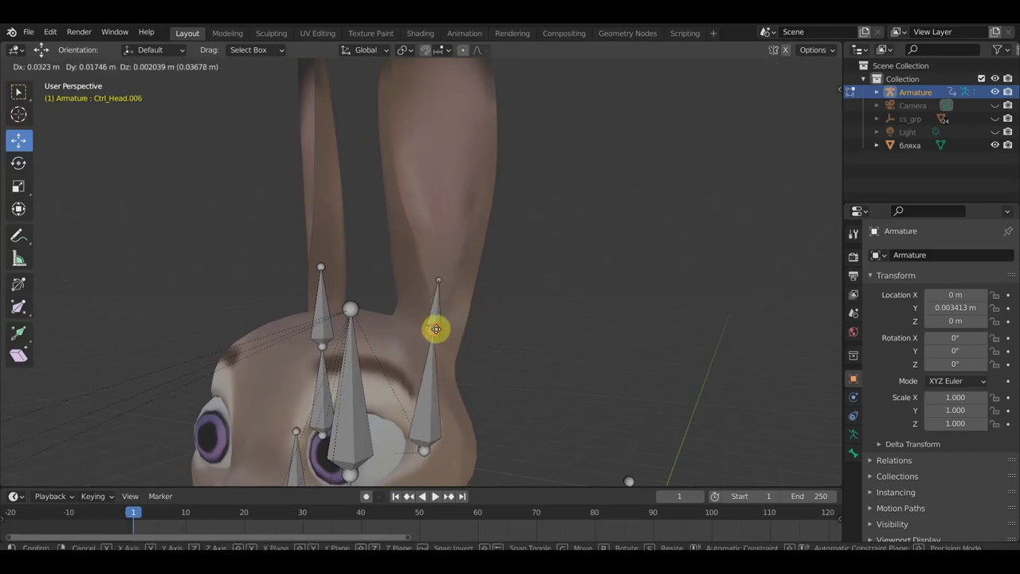
{"action": "left_click", "coordinate": [436, 330]}
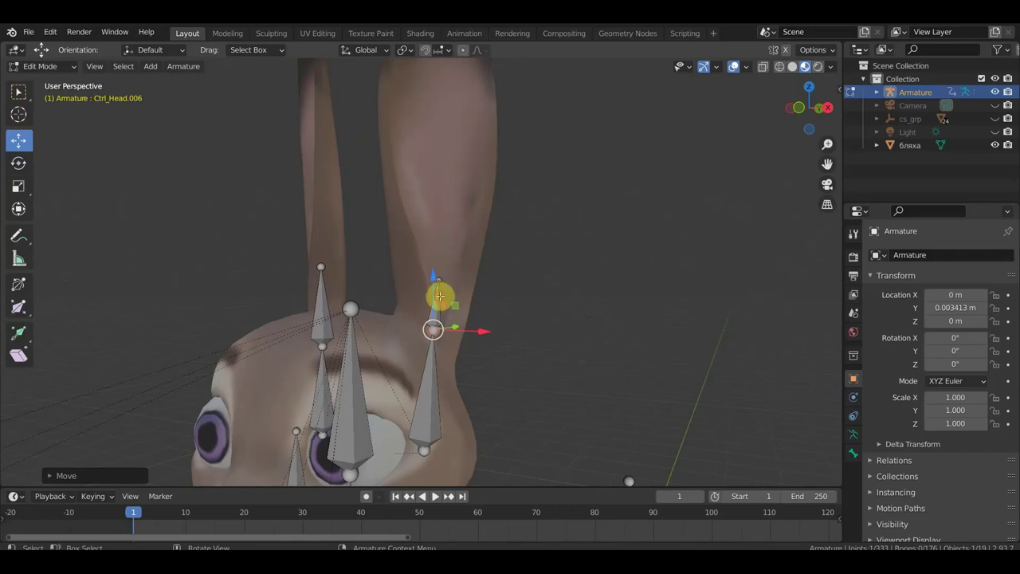
Extrude a new Ctrl_Head.008 bone from Ctrl_Head.007 up the ear and shift it along X
{"action": "left_click", "coordinate": [439, 299]}
{"action": "left_click_drag", "start_coordinate": [437, 302], "coordinate": [469, 253]}
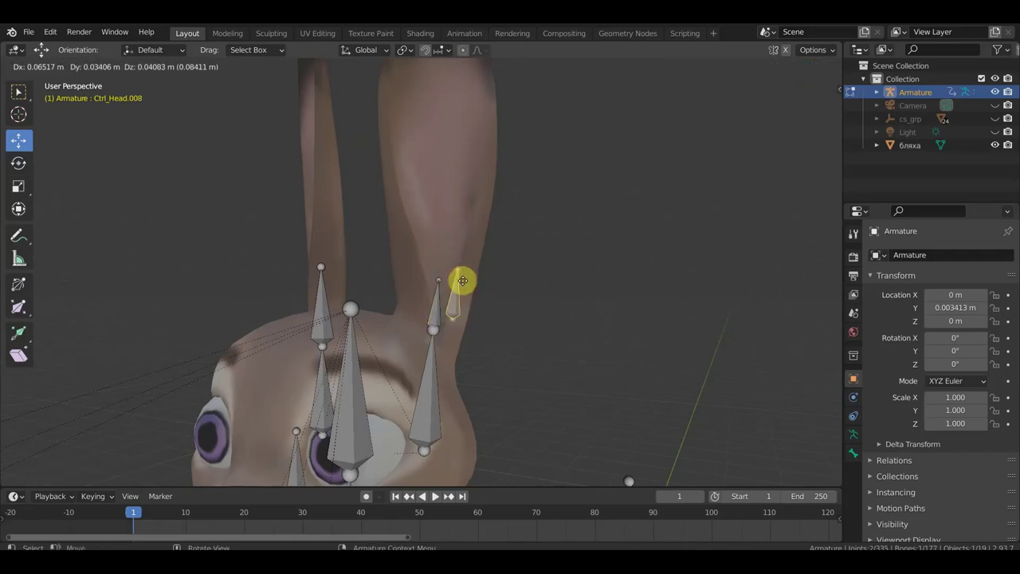
{"action": "left_click", "coordinate": [463, 245]}
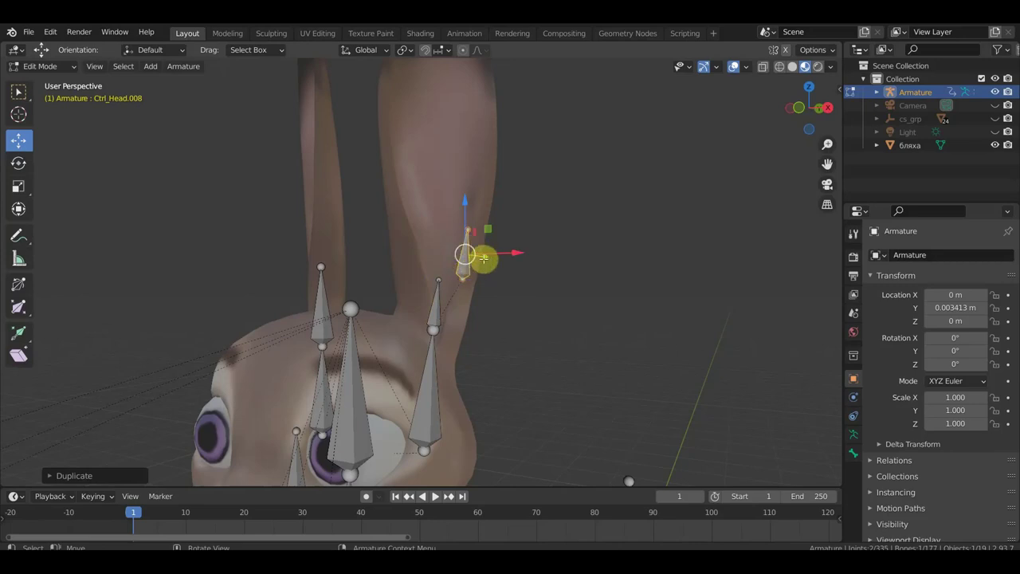
{"action": "mouse_move", "coordinate": [499, 298]}
{"action": "middle_mouse_down"}
{"action": "mouse_move", "coordinate": [429, 313]}
{"action": "mouse_move", "coordinate": [372, 296]}
{"action": "middle_mouse_up"}
{"action": "left_click_drag", "start_coordinate": [441, 254], "coordinate": [454, 264]}
Slide Ctrl_Head.006 and Ctrl_Head.007 along X into the ear, then select Ctrl_Head.008
{"action": "left_click", "coordinate": [384, 281]}
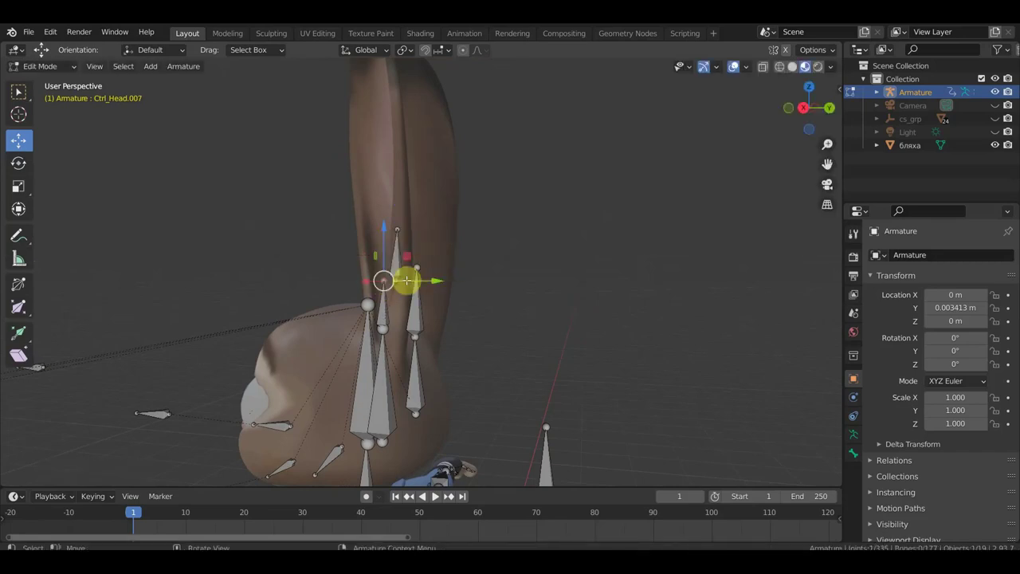
{"action": "left_click", "coordinate": [414, 313]}
{"action": "mouse_move", "coordinate": [432, 322]}
{"action": "left_mouse_down"}
{"action": "mouse_move", "coordinate": [446, 332]}
{"action": "mouse_move", "coordinate": [428, 320]}
{"action": "left_mouse_up"}
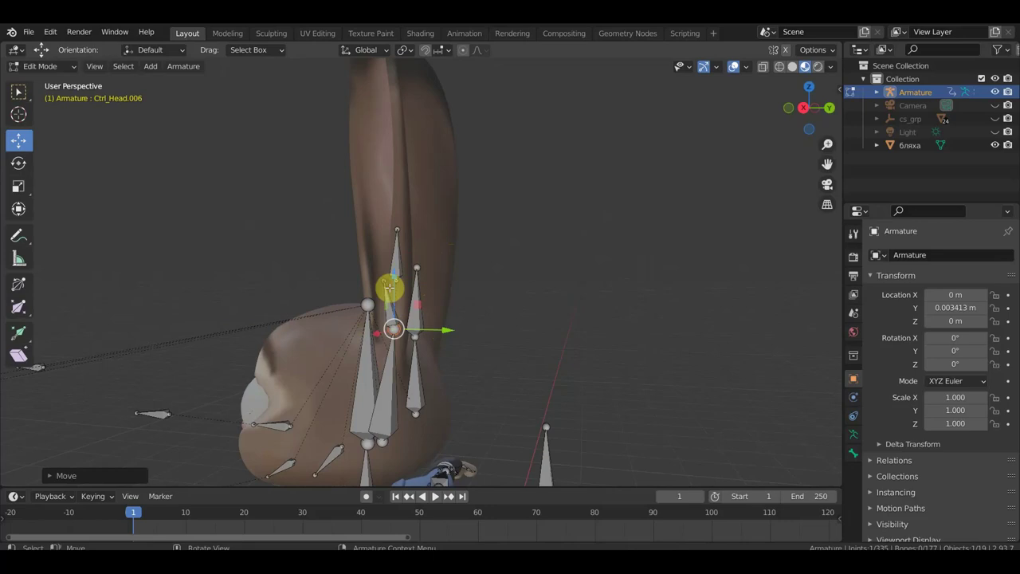
{"action": "left_click", "coordinate": [427, 304]}
{"action": "left_click_drag", "start_coordinate": [435, 284], "coordinate": [448, 287]}
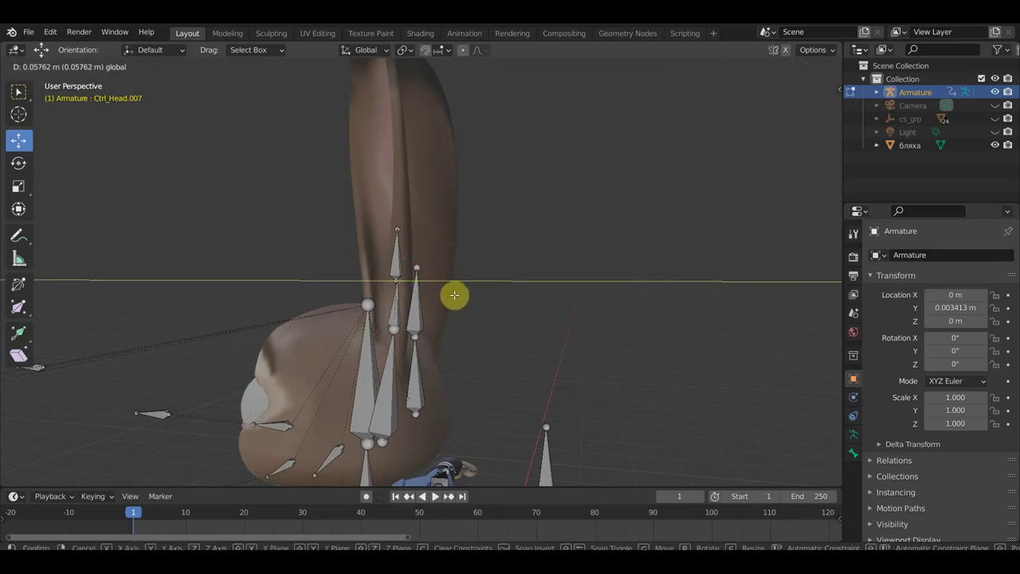
{"action": "left_click_drag", "start_coordinate": [455, 295], "coordinate": [453, 295]}
{"action": "left_click", "coordinate": [401, 237]}
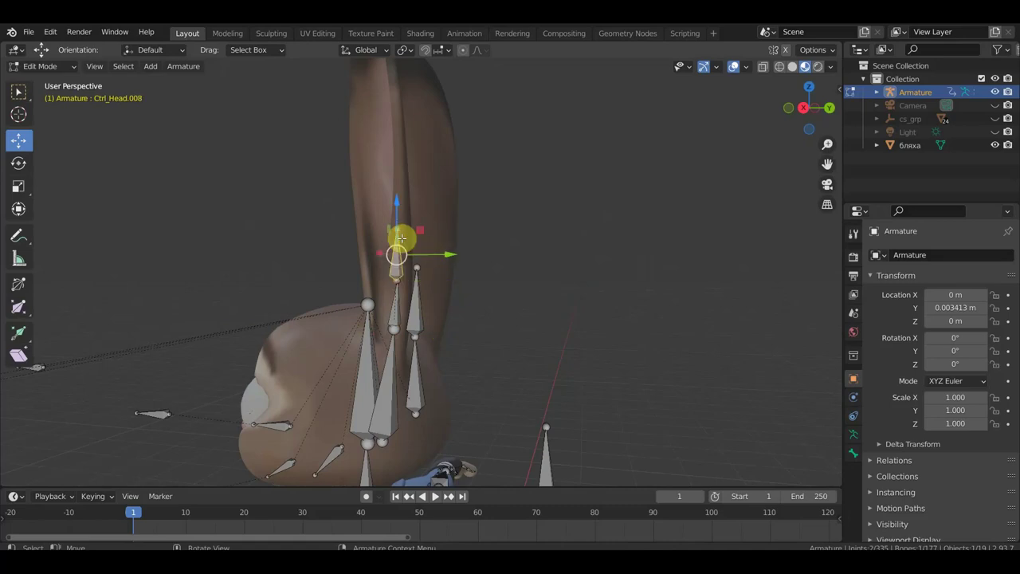
{"action": "key", "text": "KP_1"}
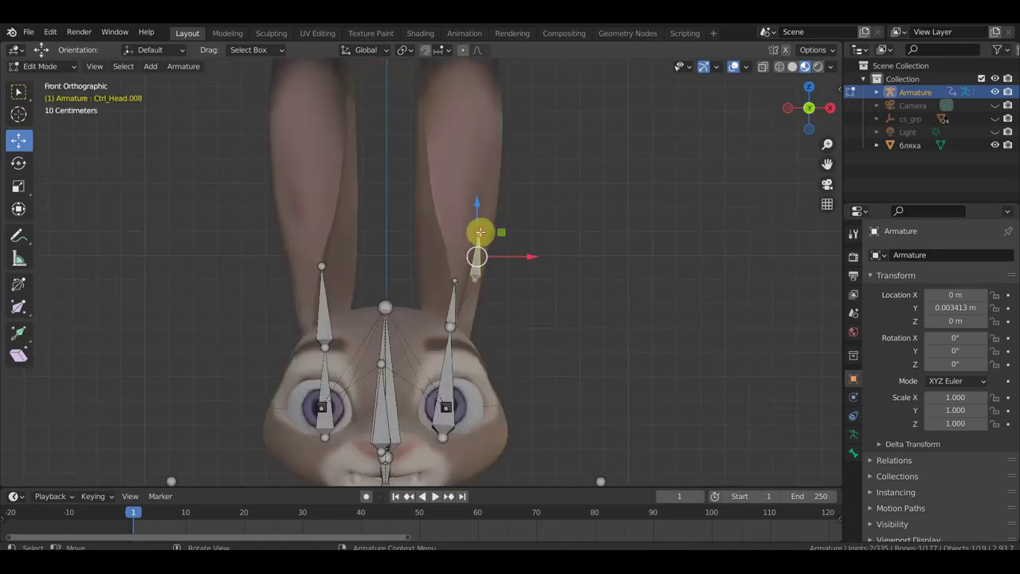
Parent Ctrl_Head.008 to Ctrl_Head.007 with Keep Offset
{"action": "scroll", "coordinate": [519, 231], "scroll_direction": "down", "scroll_amount": 2}
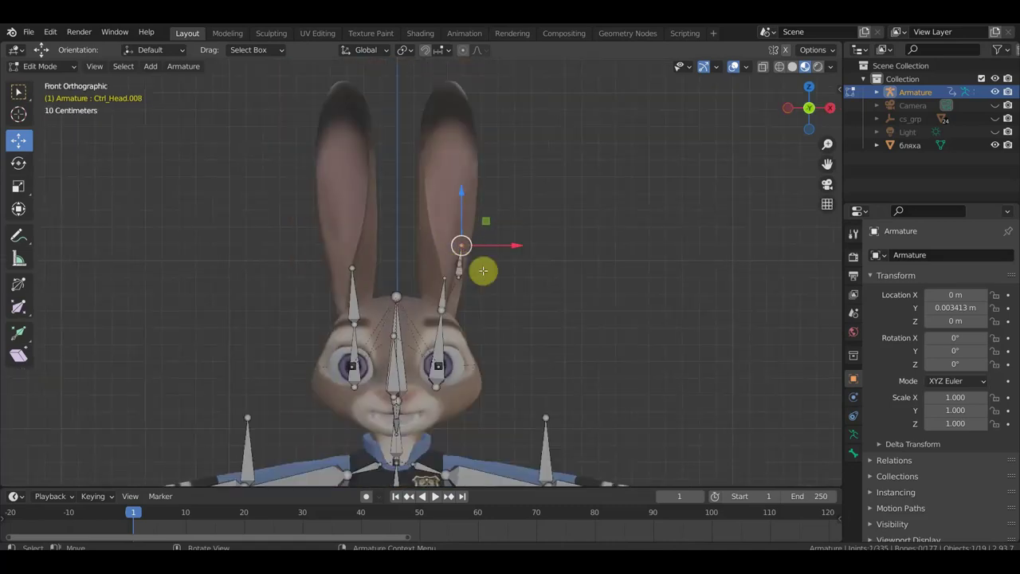
{"action": "scroll", "coordinate": [483, 271], "scroll_direction": "up", "scroll_amount": 3}
{"action": "left_click", "coordinate": [507, 300], "text": "shift"}
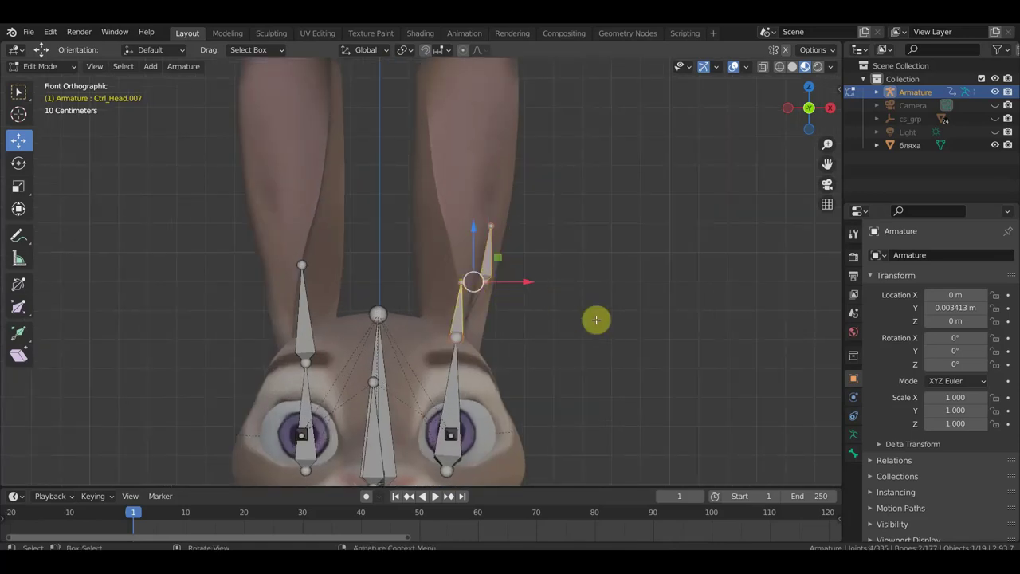
{"action": "key", "text": "ctrl+p"}
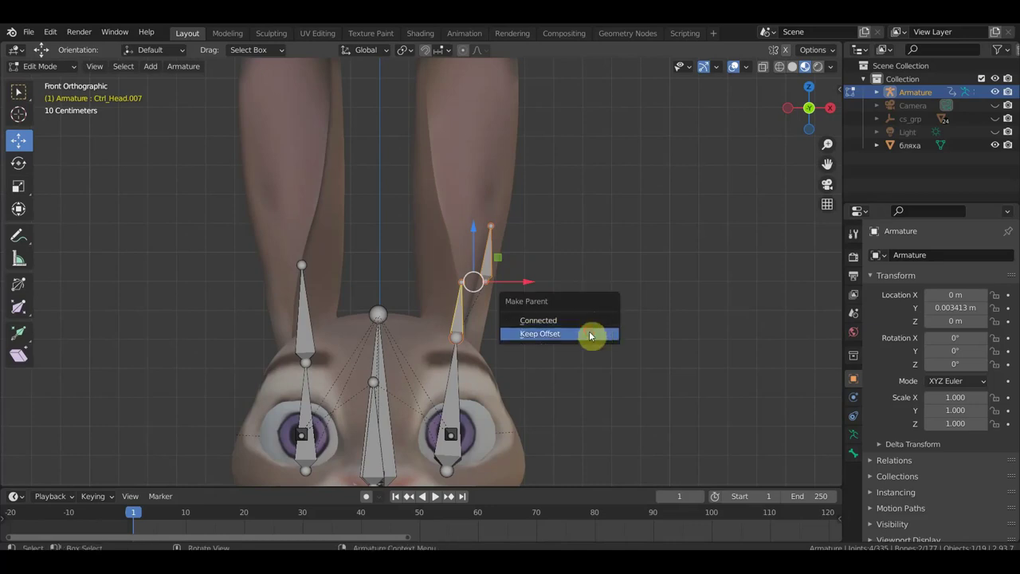
{"action": "left_click", "coordinate": [592, 333]}
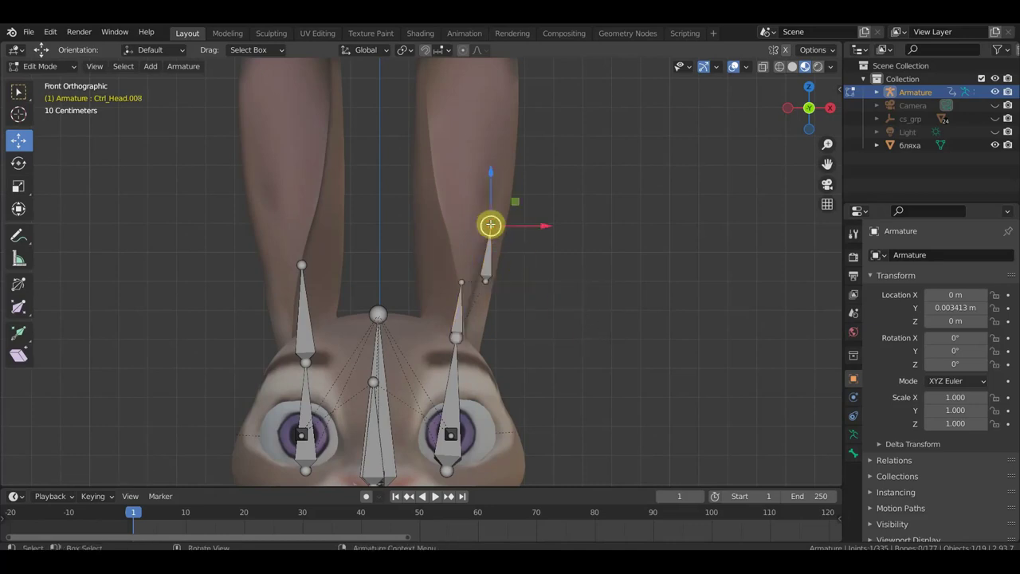
Duplicate the ear bone and place the copy at the base of the right ear
{"action": "key", "text": "shift+d"}
{"action": "left_click", "coordinate": [498, 224]}
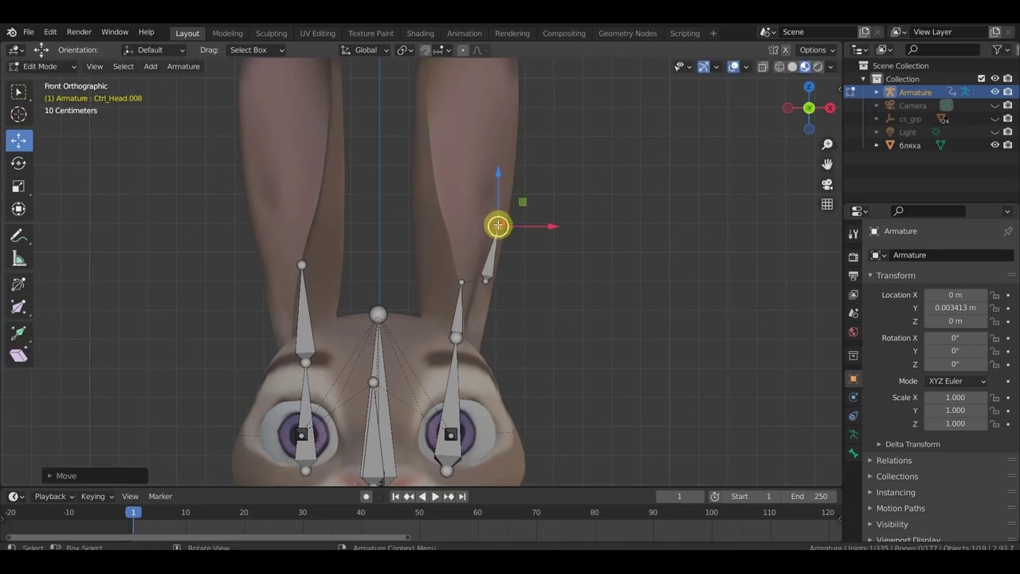
{"action": "scroll", "coordinate": [490, 227], "scroll_direction": "down", "scroll_amount": 1}
Duplicate the ear-base bone and extrude bones up the right ear toward its top
{"action": "middle_click_drag", "start_coordinate": [556, 210], "coordinate": [565, 312], "text": "shift"}
{"action": "scroll", "coordinate": [565, 312], "scroll_direction": "up", "scroll_amount": 1, "text": "shift"}
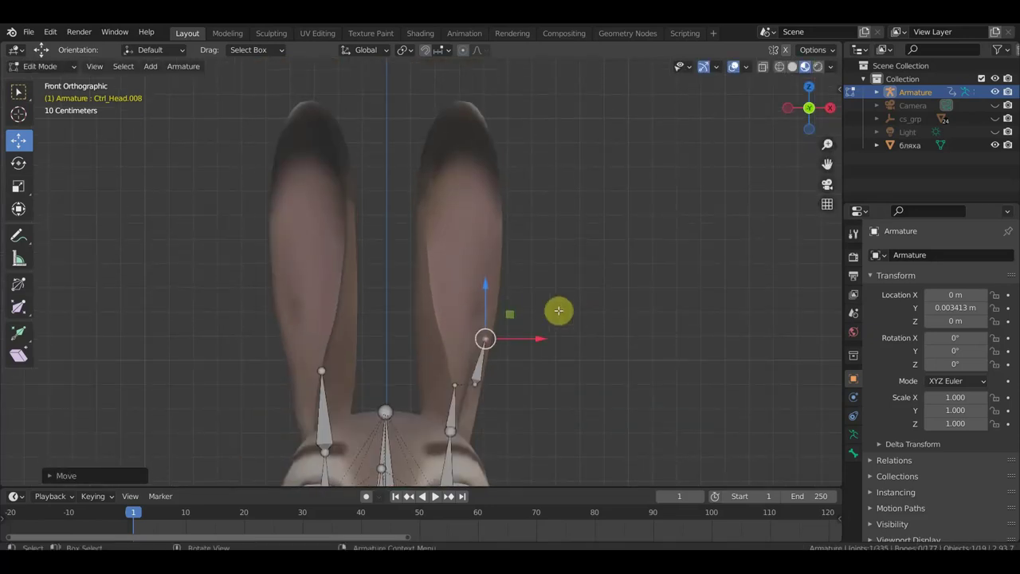
{"action": "key", "text": "shift+d"}
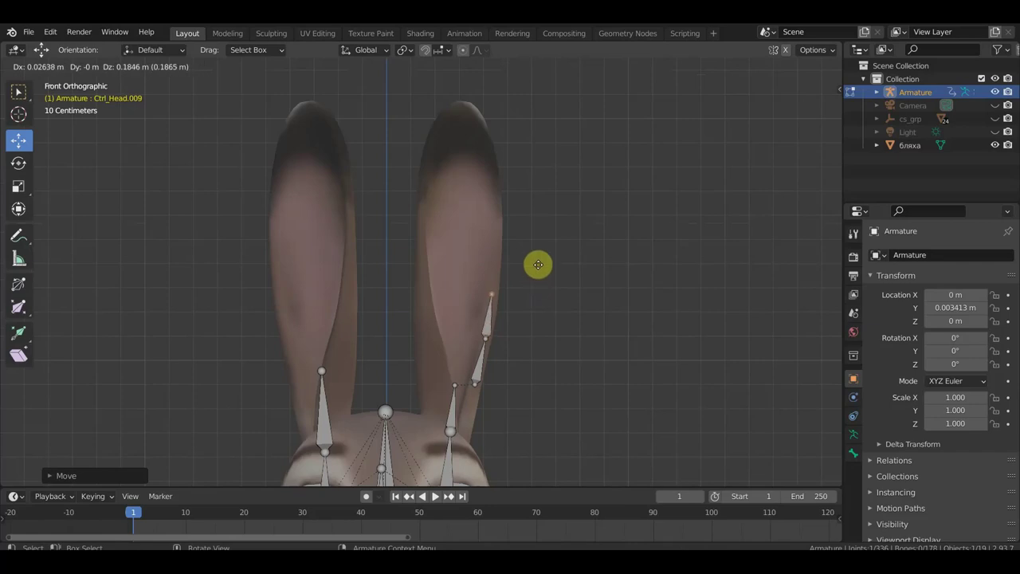
{"action": "left_click", "coordinate": [539, 242]}
{"action": "key", "text": "e"}
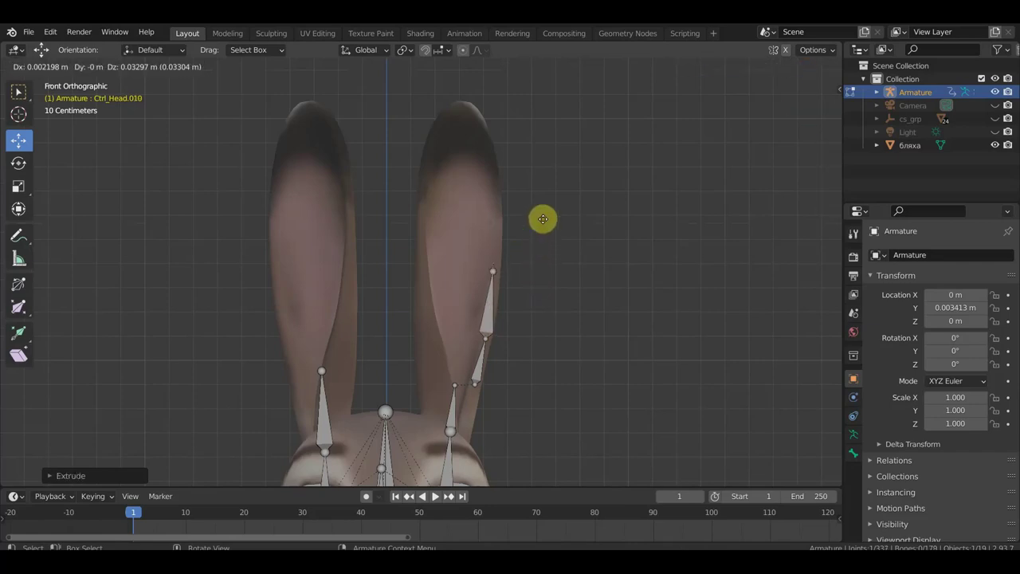
{"action": "left_click", "coordinate": [541, 183]}
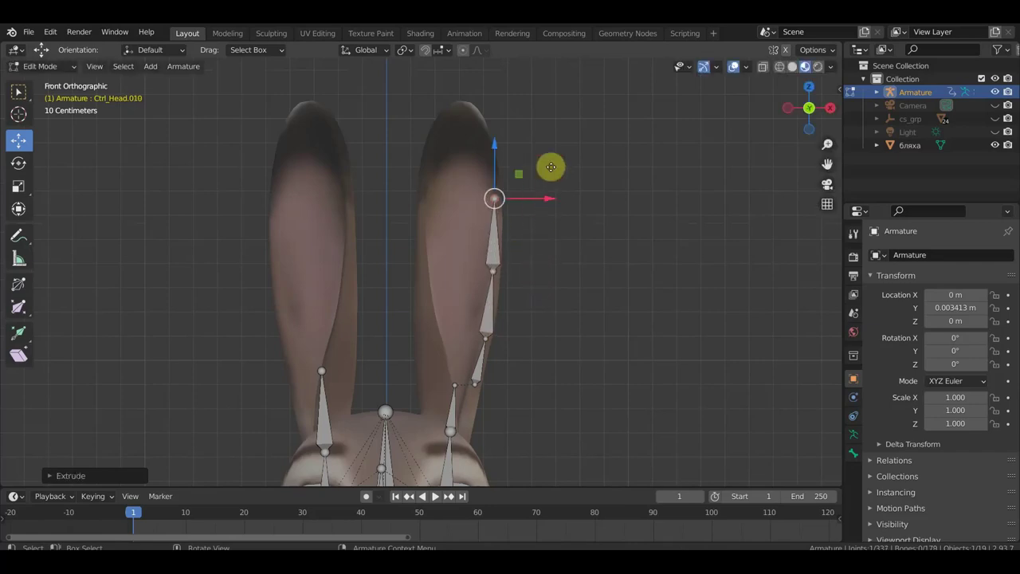
{"action": "key", "text": "e"}
{"action": "left_click", "coordinate": [538, 120]}
Extrude bones over the ear tip and down its inner edge, ending at Ctrl_Head.030
{"action": "key", "text": "e"}
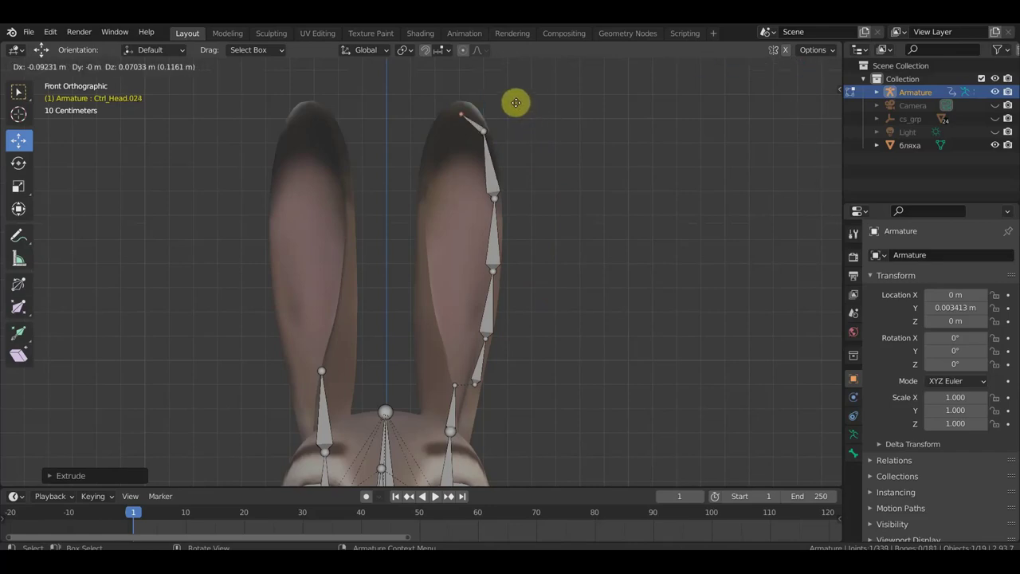
{"action": "left_click", "coordinate": [510, 100]}
{"action": "key", "text": "e"}
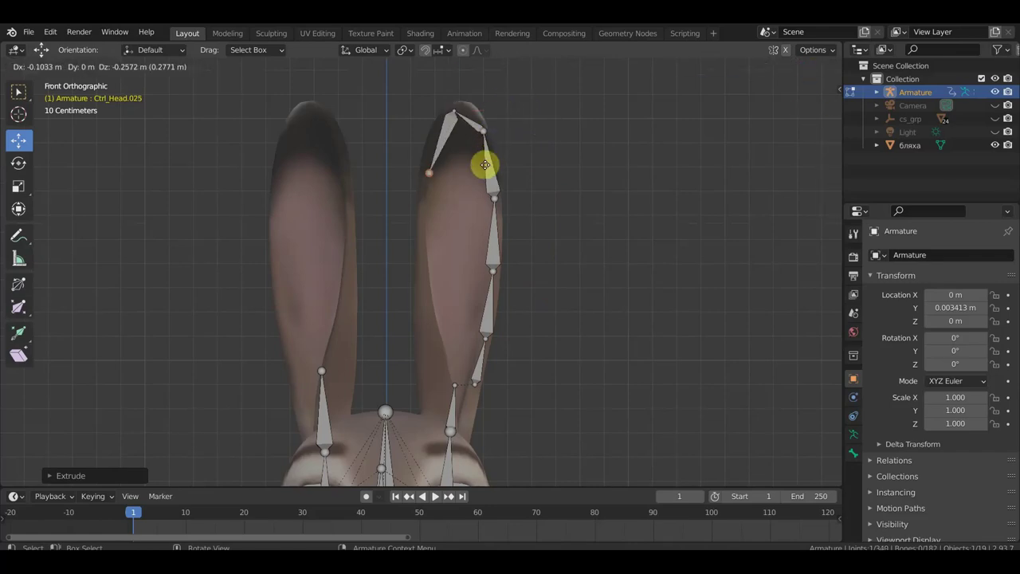
{"action": "left_click", "coordinate": [484, 169]}
{"action": "key", "text": "e"}
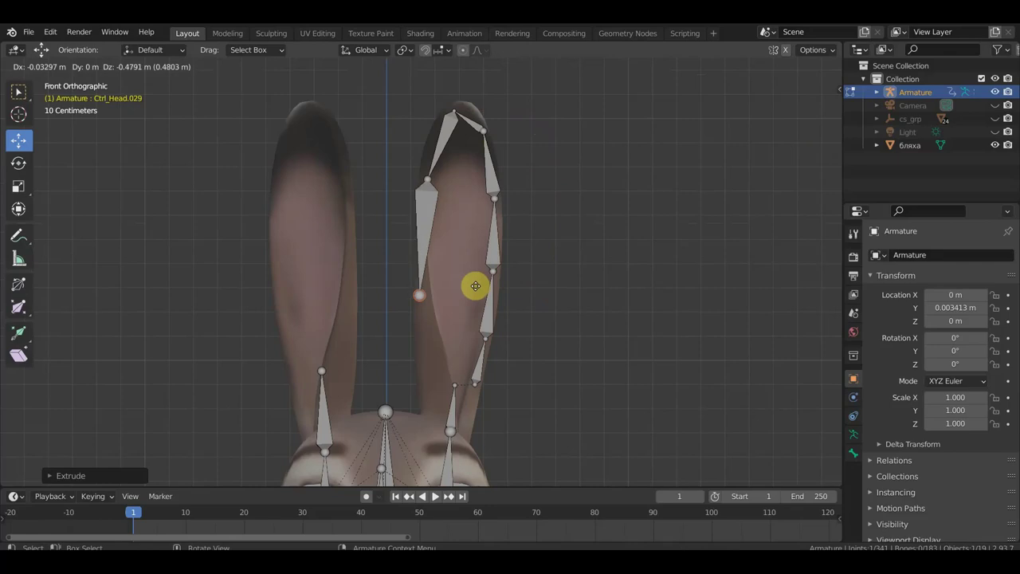
{"action": "left_click", "coordinate": [481, 288]}
{"action": "key", "text": "e"}
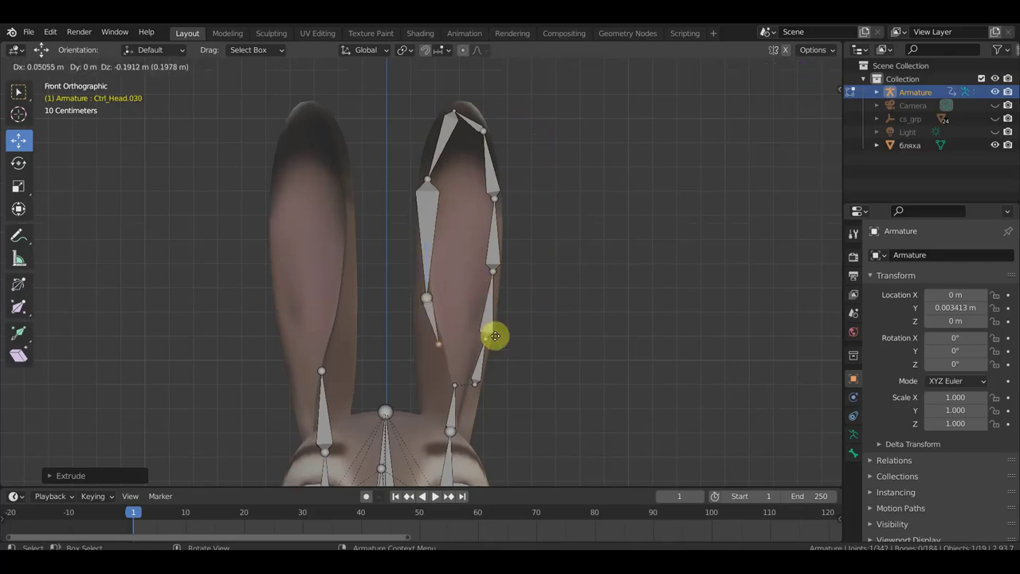
{"action": "right_click", "coordinate": [499, 376]}
{"action": "mouse_move", "coordinate": [446, 308]}
{"action": "middle_mouse_down"}
{"action": "mouse_move", "coordinate": [553, 315]}
{"action": "mouse_move", "coordinate": [547, 413]}
{"action": "mouse_move", "coordinate": [460, 246]}
{"action": "middle_mouse_up"}
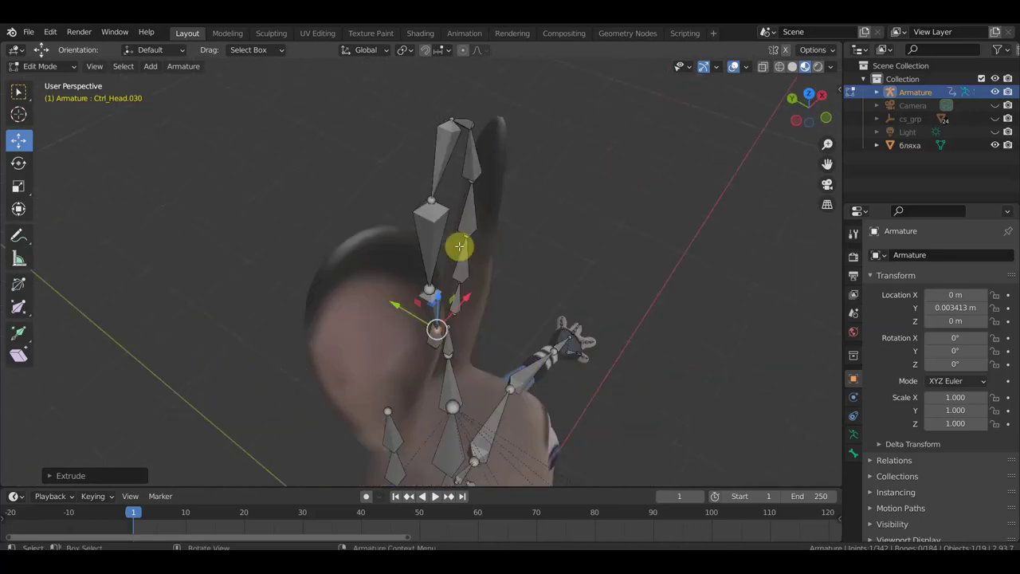
Reposition the upper, tip and topmost joints of the ear chain onto the ear surface
{"action": "left_click", "coordinate": [430, 199]}
{"action": "key", "text": "g"}
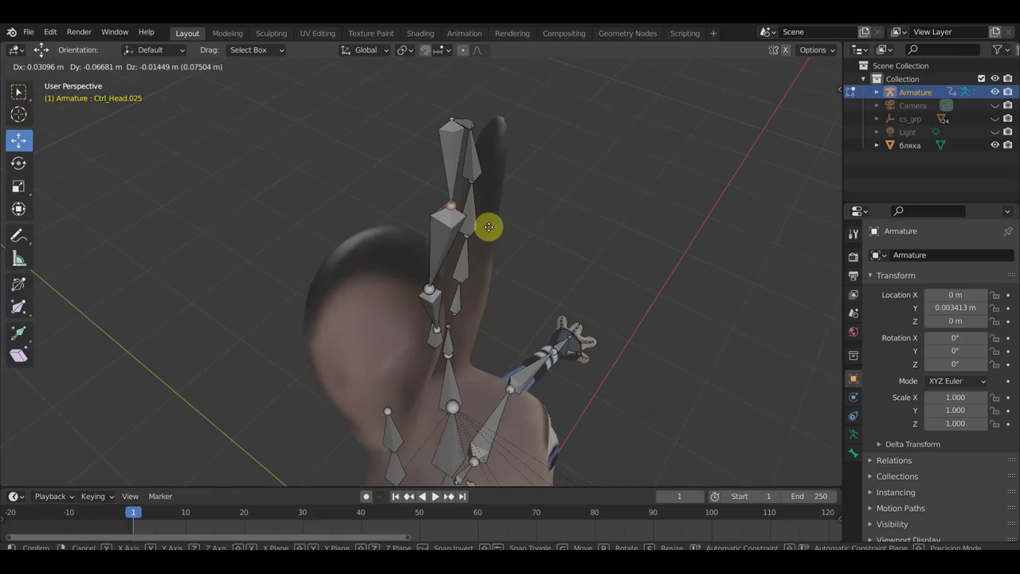
{"action": "left_click", "coordinate": [516, 233]}
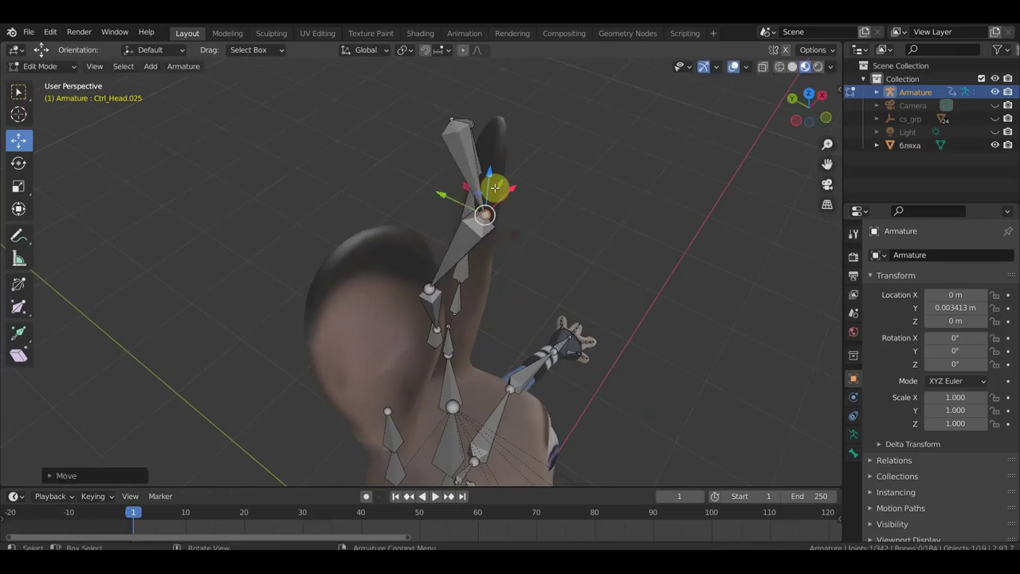
{"action": "left_click", "coordinate": [450, 119]}
{"action": "key", "text": "g"}
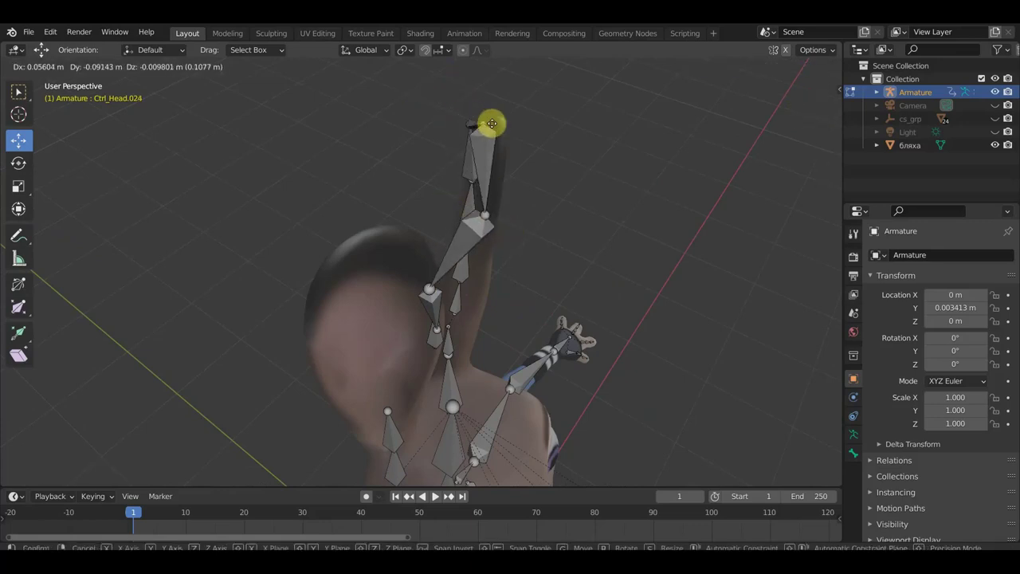
{"action": "left_click", "coordinate": [500, 126]}
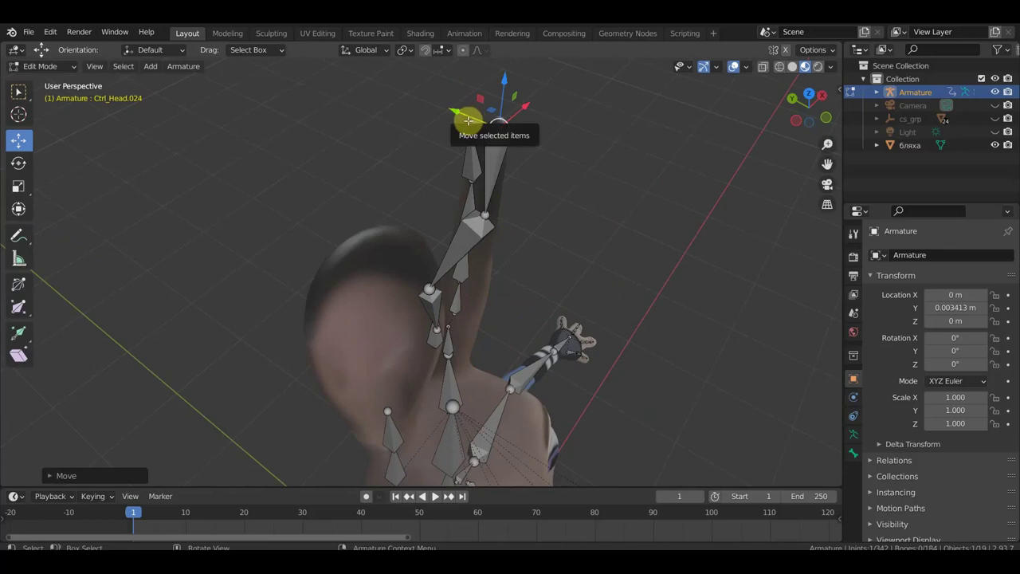
{"action": "left_click", "coordinate": [472, 123]}
{"action": "key", "text": "g"}
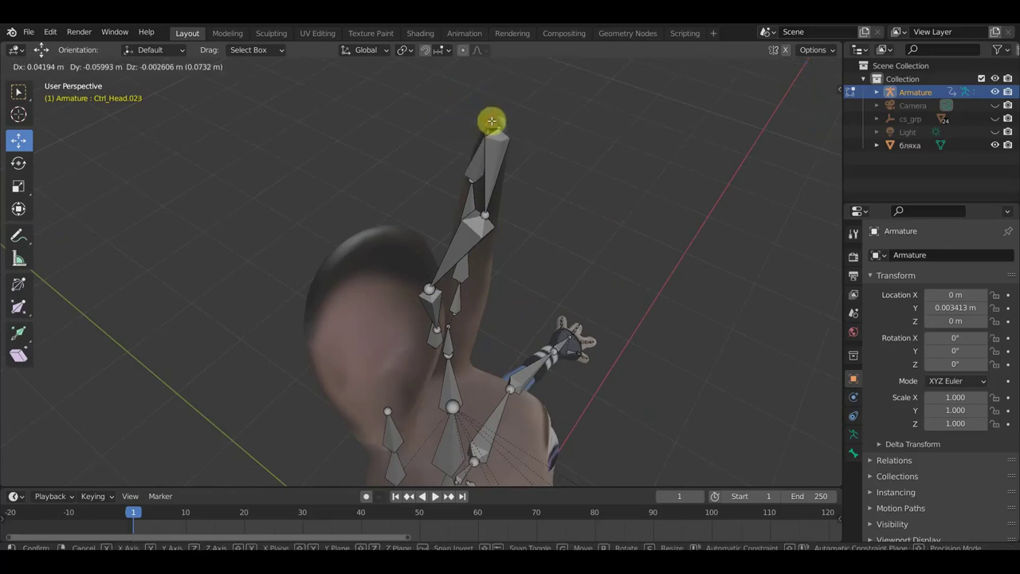
{"action": "left_click", "coordinate": [492, 121]}
Move the inner-edge bone and upper outer joint into the ear, checking from another angle
{"action": "left_click", "coordinate": [430, 290]}
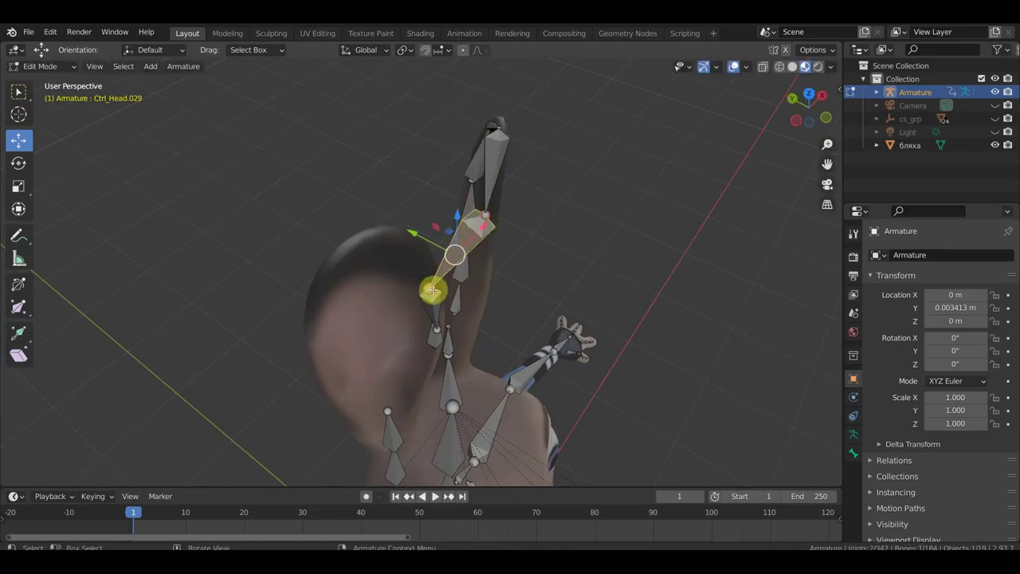
{"action": "key", "text": "g"}
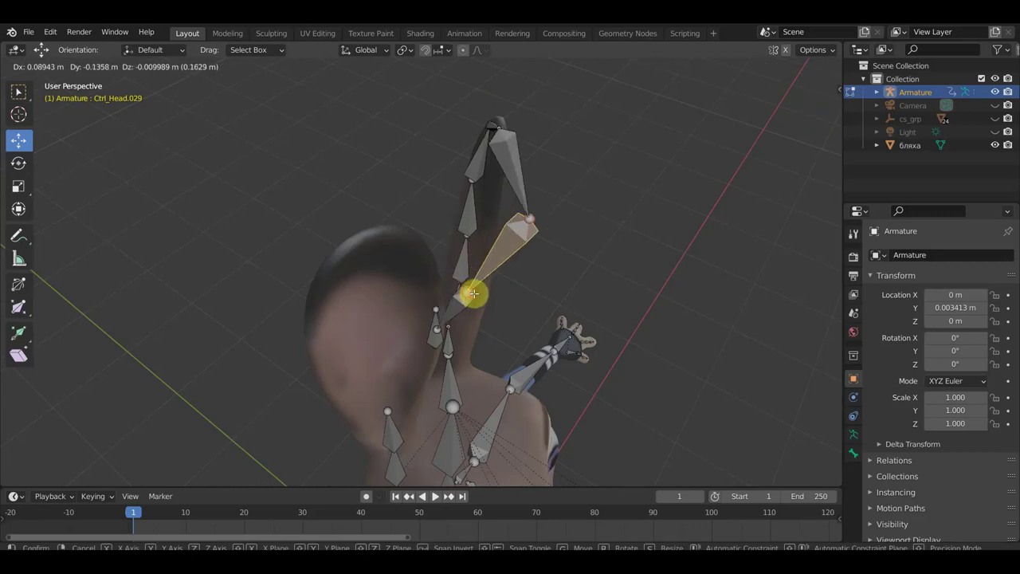
{"action": "left_click", "coordinate": [474, 293]}
{"action": "left_click", "coordinate": [533, 215]}
{"action": "key", "text": "g"}
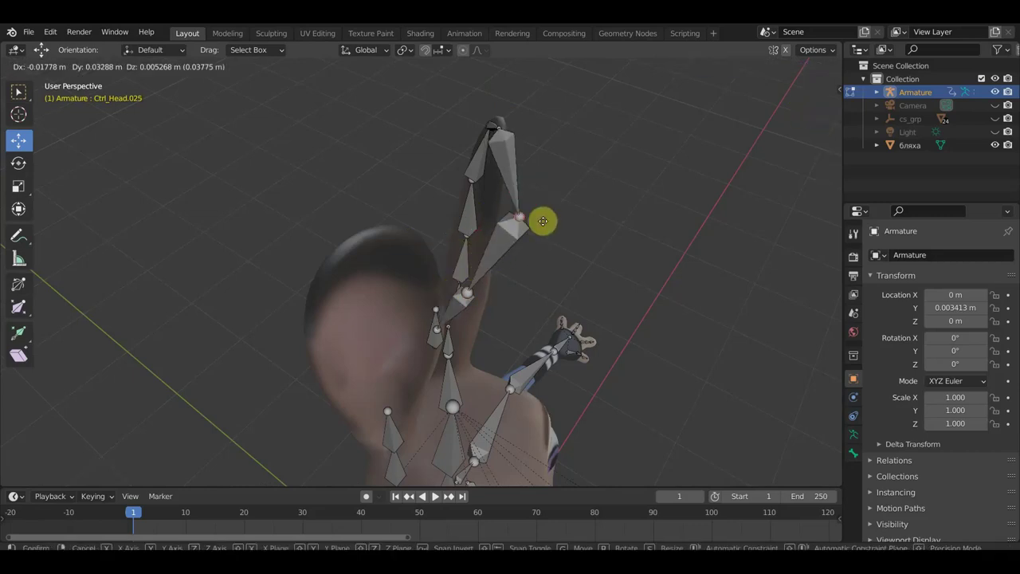
{"action": "left_click", "coordinate": [512, 214]}
{"action": "middle_click_drag", "start_coordinate": [512, 215], "coordinate": [484, 159]}
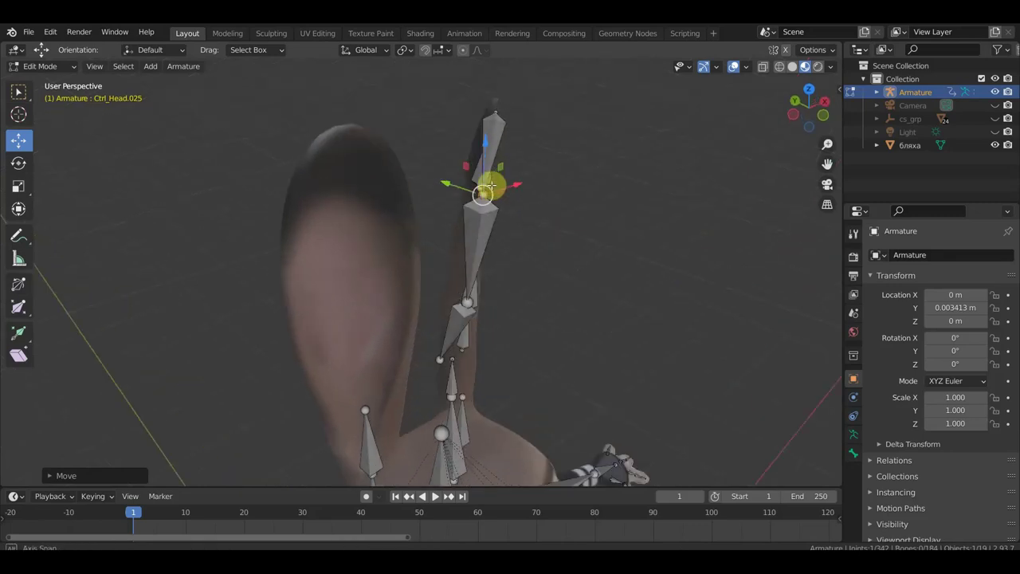
{"action": "key", "text": "g"}
{"action": "left_click", "coordinate": [497, 210]}
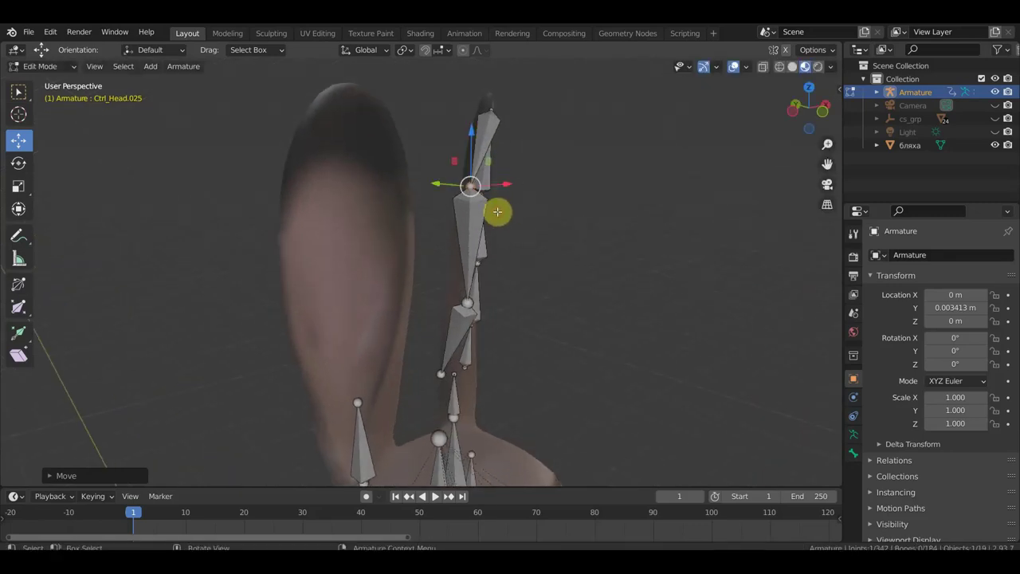
Fit the lower and middle inner joints of the chain onto the ear
{"action": "left_click", "coordinate": [478, 303]}
{"action": "key", "text": "g"}
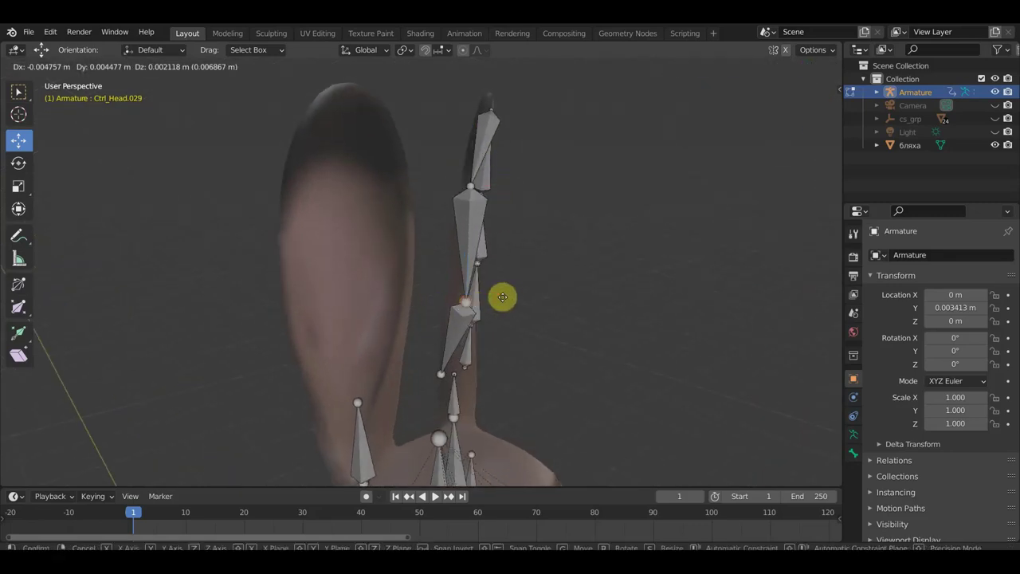
{"action": "left_click", "coordinate": [483, 326]}
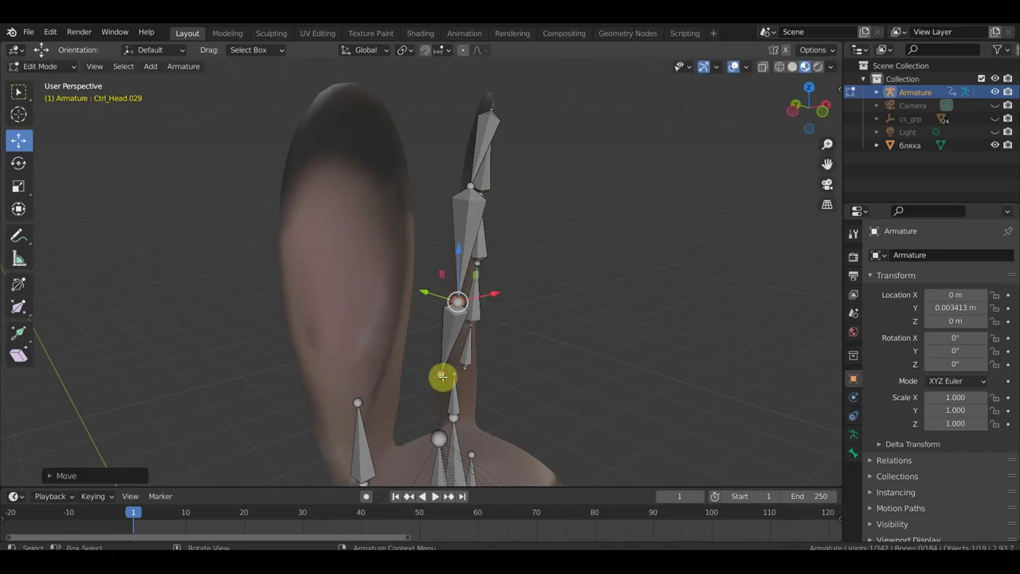
{"action": "left_click", "coordinate": [443, 376]}
{"action": "key", "text": "g"}
{"action": "left_click", "coordinate": [455, 384]}
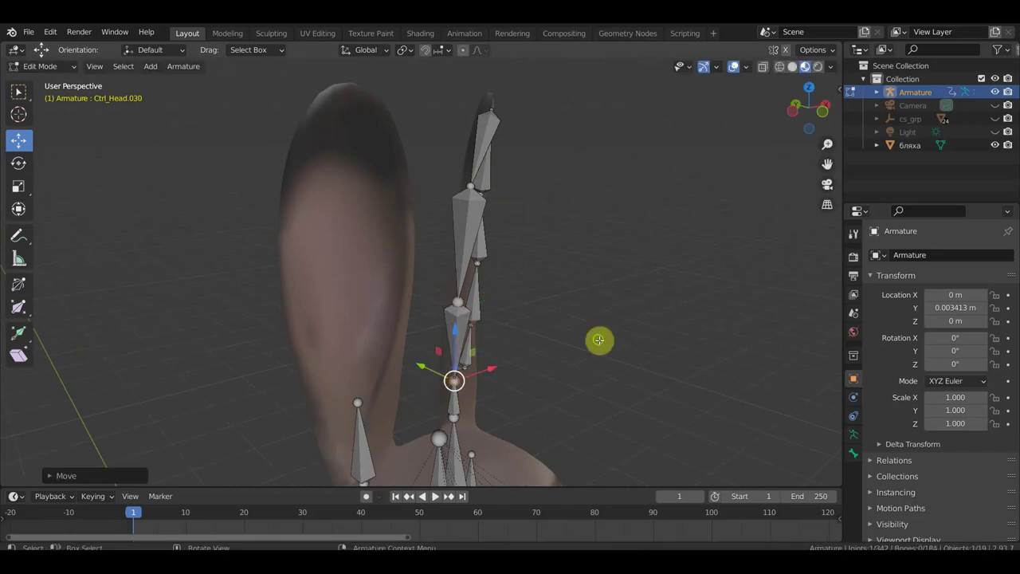
{"action": "middle_click_drag", "start_coordinate": [524, 341], "coordinate": [444, 334]}
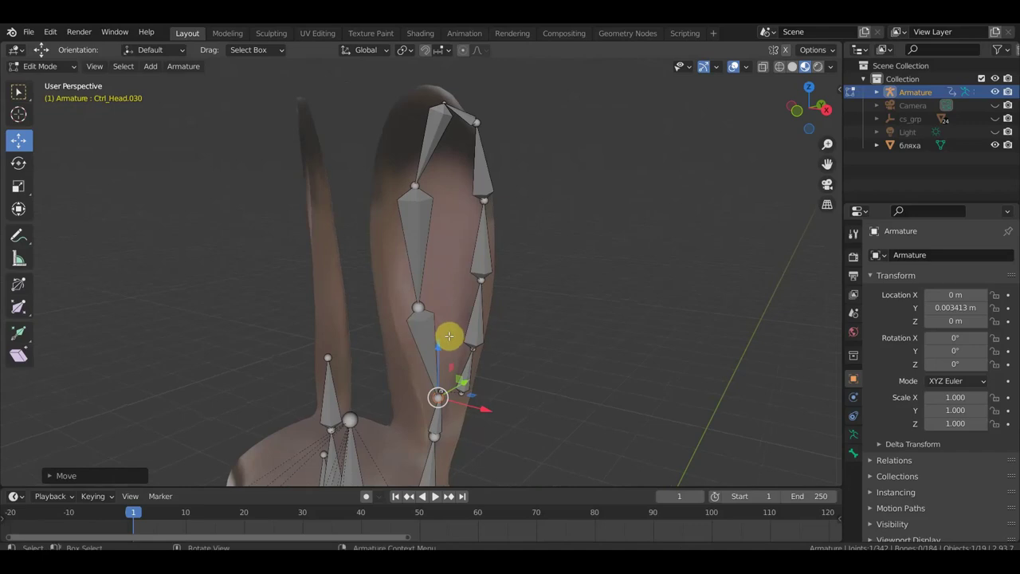
{"action": "key", "text": "g"}
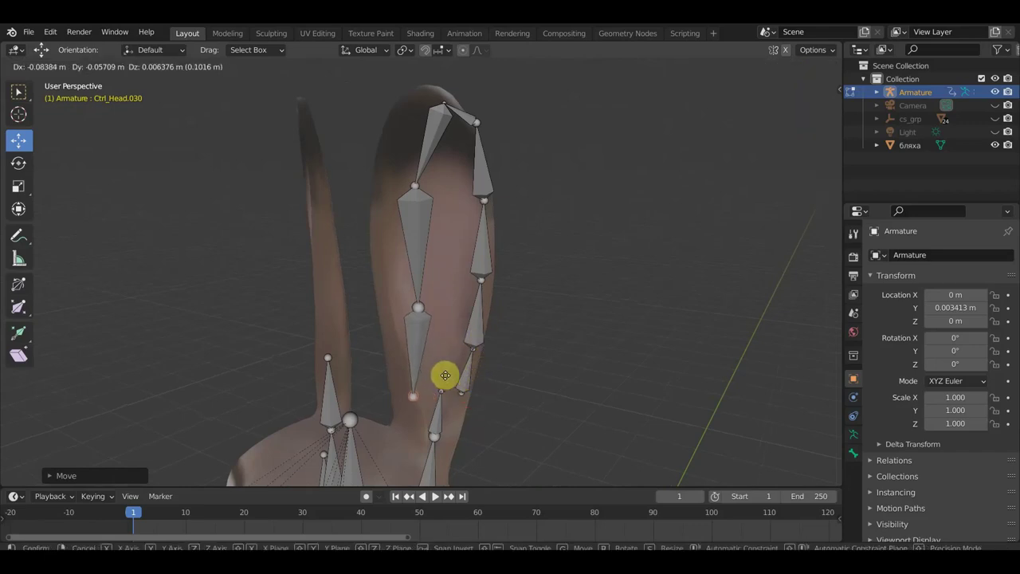
{"action": "left_click", "coordinate": [438, 368]}
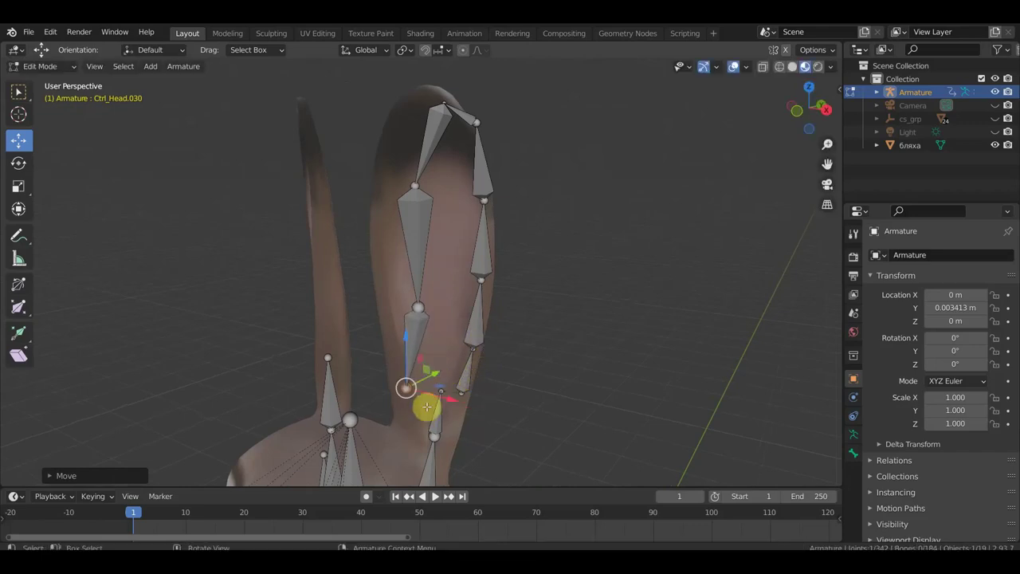
{"action": "left_click", "coordinate": [421, 305]}
{"action": "key", "text": "g"}
{"action": "left_click", "coordinate": [409, 297]}
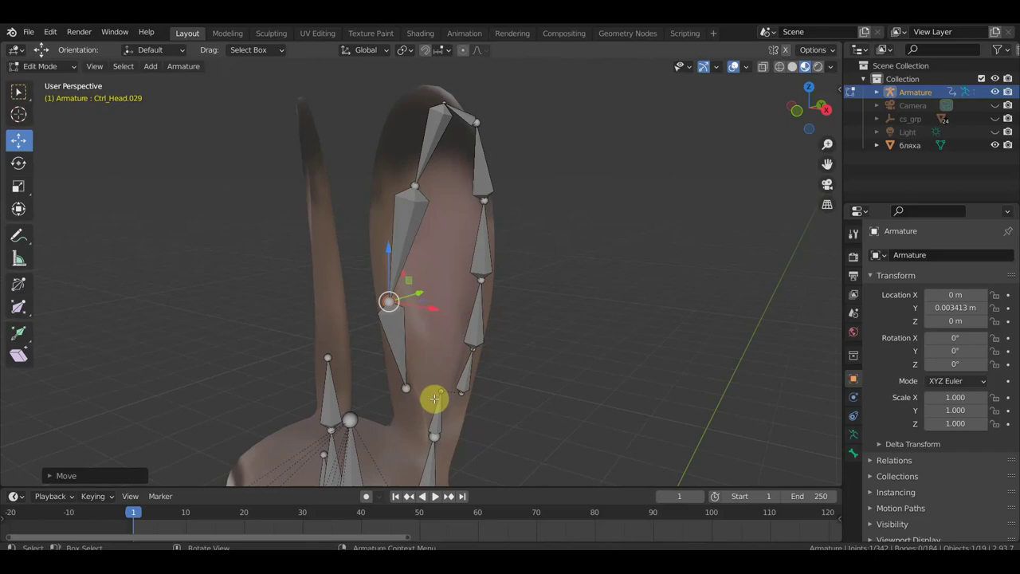
Shift the top, tip and outer-tip joints leftward to follow the ear's outline
{"action": "left_click", "coordinate": [424, 188]}
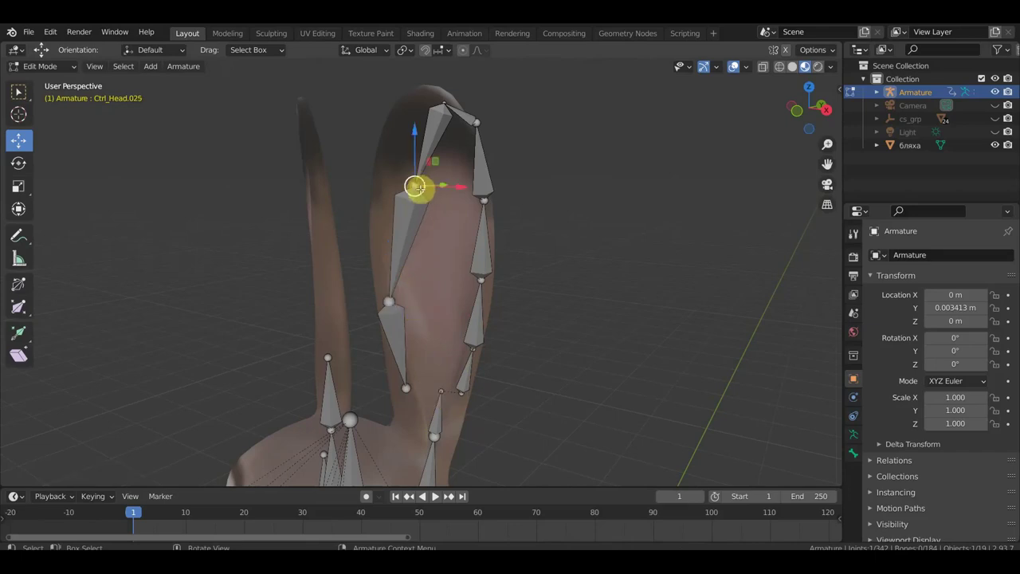
{"action": "key", "text": "g"}
{"action": "left_click", "coordinate": [395, 172]}
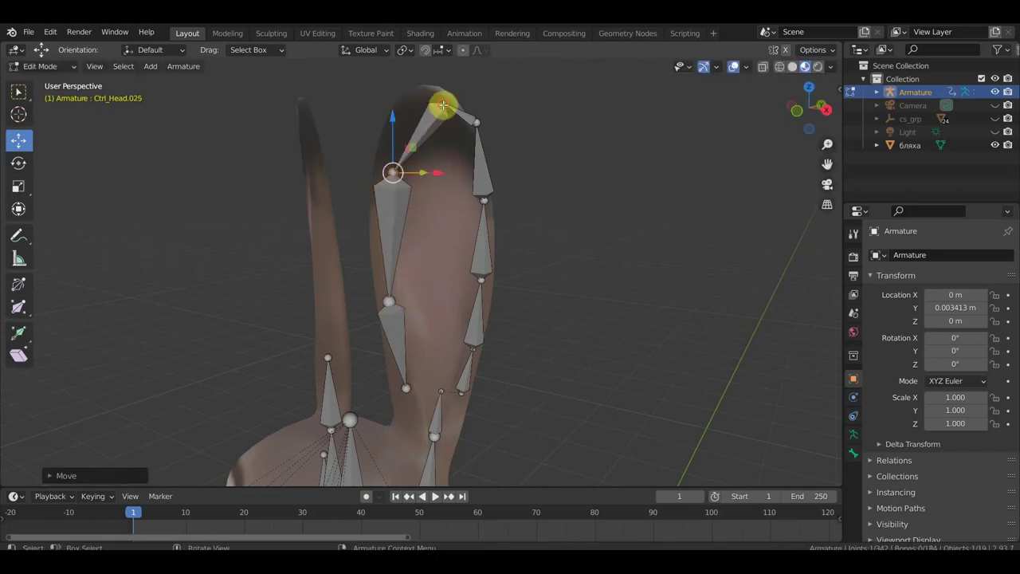
{"action": "left_click", "coordinate": [443, 103]}
{"action": "key", "text": "g"}
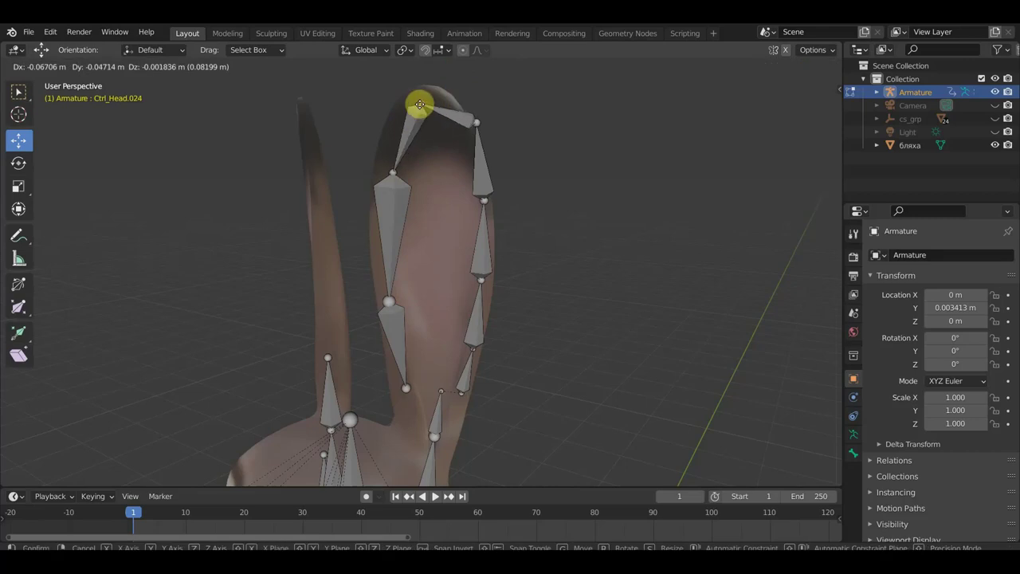
{"action": "left_click", "coordinate": [420, 104]}
{"action": "left_click", "coordinate": [477, 124]}
{"action": "key", "text": "g"}
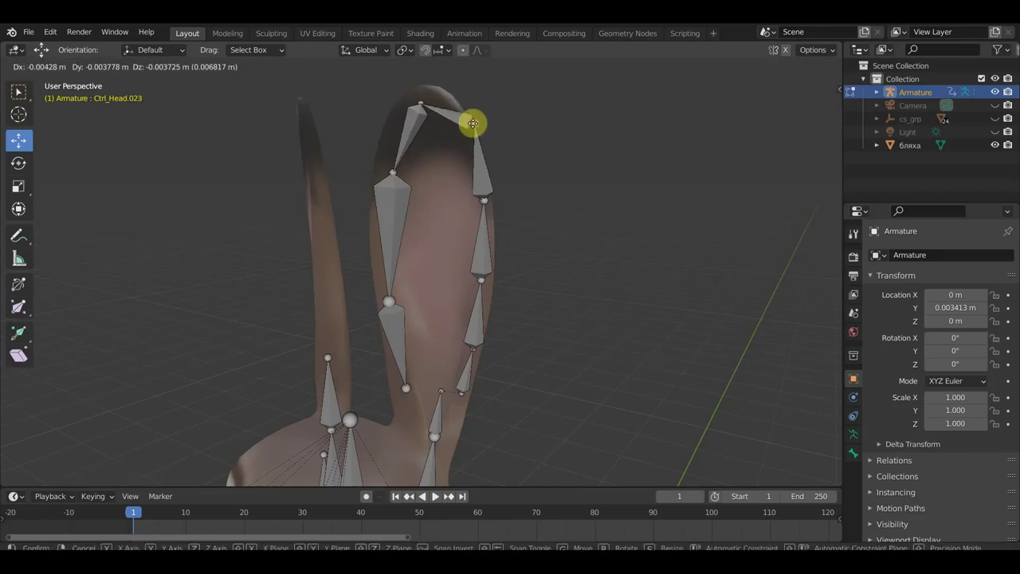
{"action": "left_click", "coordinate": [459, 127]}
Select the right ear's bone chain, including two lower ear bones
{"action": "mouse_move", "coordinate": [489, 194]}
{"action": "middle_mouse_down"}
{"action": "mouse_move", "coordinate": [420, 287]}
{"action": "mouse_move", "coordinate": [375, 221]}
{"action": "mouse_move", "coordinate": [374, 197]}
{"action": "mouse_move", "coordinate": [358, 186]}
{"action": "mouse_move", "coordinate": [292, 221]}
{"action": "mouse_move", "coordinate": [538, 202]}
{"action": "middle_mouse_up"}
{"action": "scroll", "coordinate": [532, 271], "scroll_direction": "down", "scroll_amount": 2}
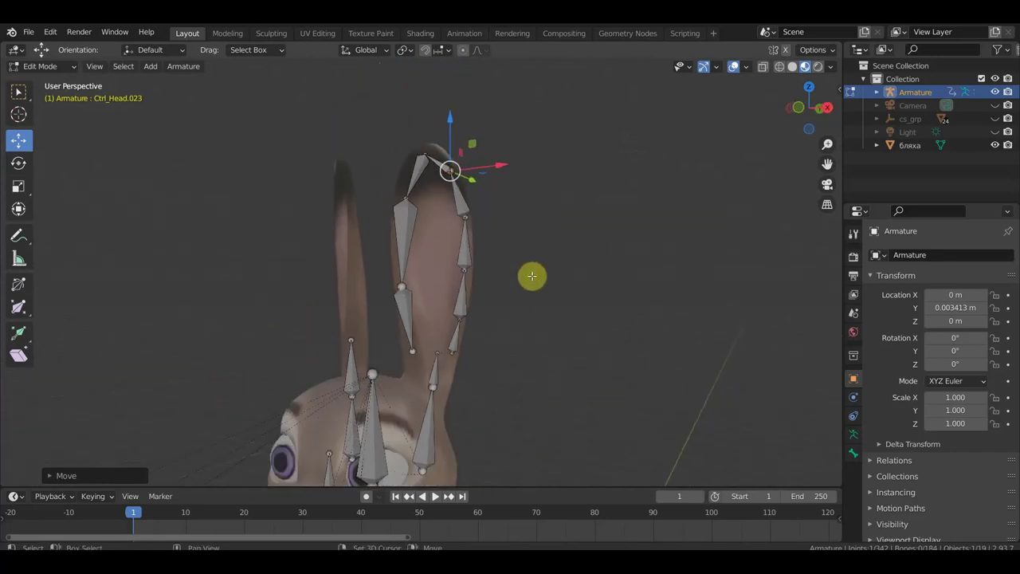
{"action": "scroll", "coordinate": [550, 231], "scroll_direction": "down", "scroll_amount": 2}
{"action": "scroll", "coordinate": [560, 194], "scroll_direction": "down", "scroll_amount": 1}
{"action": "scroll", "coordinate": [559, 194], "scroll_direction": "down", "scroll_amount": 3}
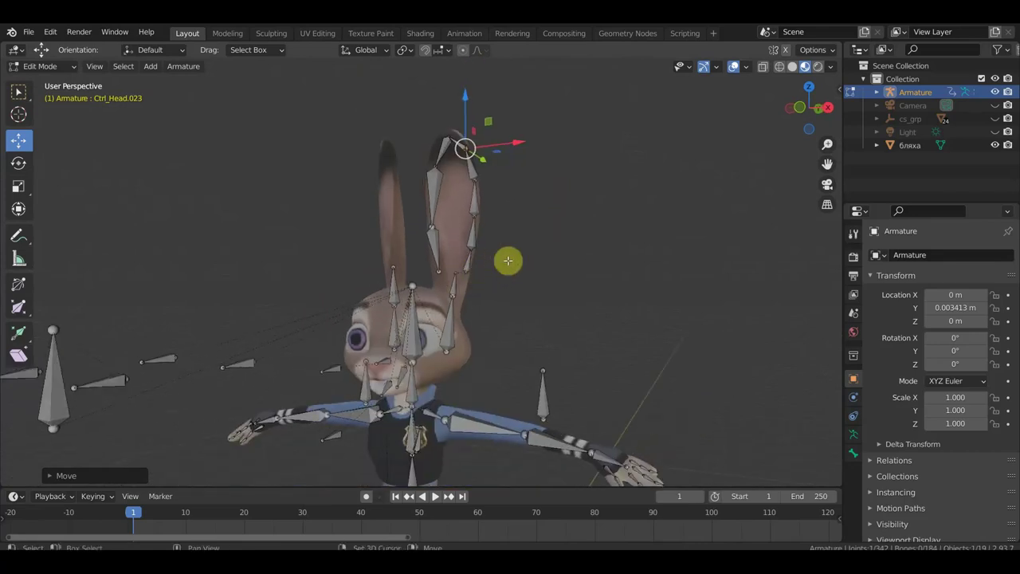
{"action": "left_click_drag", "start_coordinate": [503, 267], "coordinate": [424, 117]}
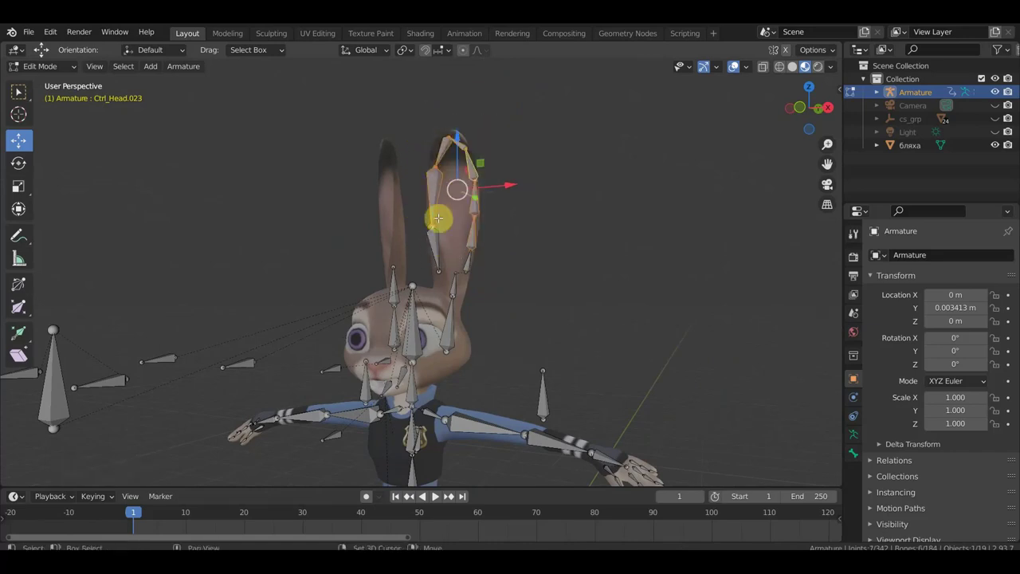
{"action": "left_click", "coordinate": [432, 249], "text": "shift"}
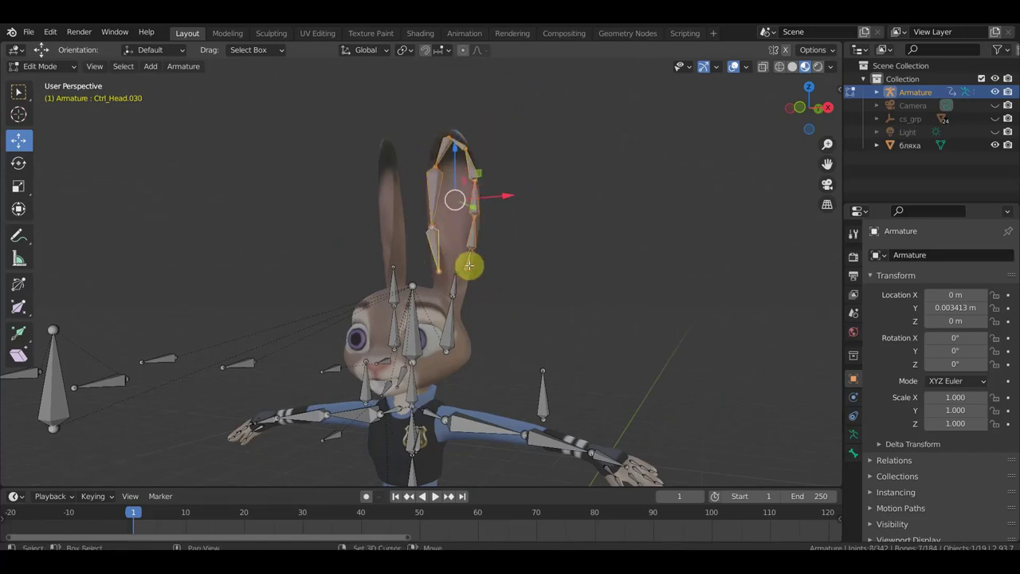
{"action": "left_click", "coordinate": [483, 282], "text": "shift"}
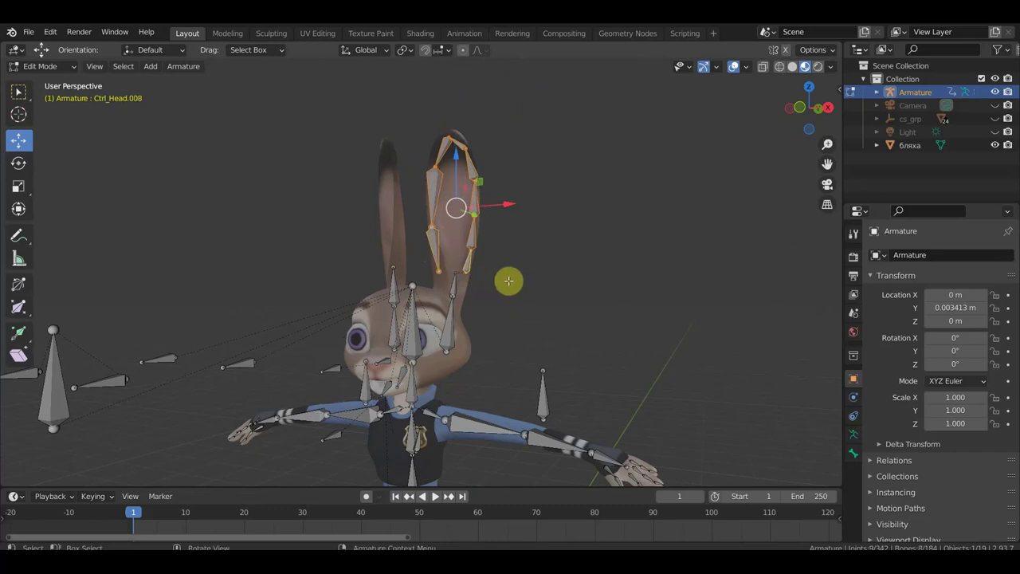
{"action": "mouse_move", "coordinate": [511, 280]}
{"action": "middle_mouse_down"}
{"action": "mouse_move", "coordinate": [611, 290]}
{"action": "mouse_move", "coordinate": [510, 291]}
{"action": "middle_mouse_up"}
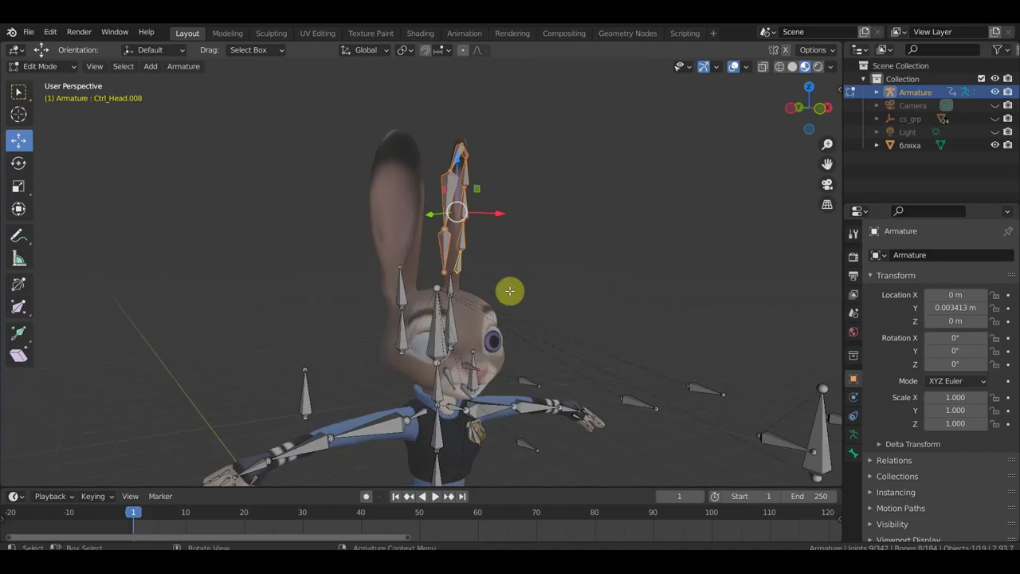
Delete the stray bone on the other ear
{"action": "left_click", "coordinate": [404, 306]}
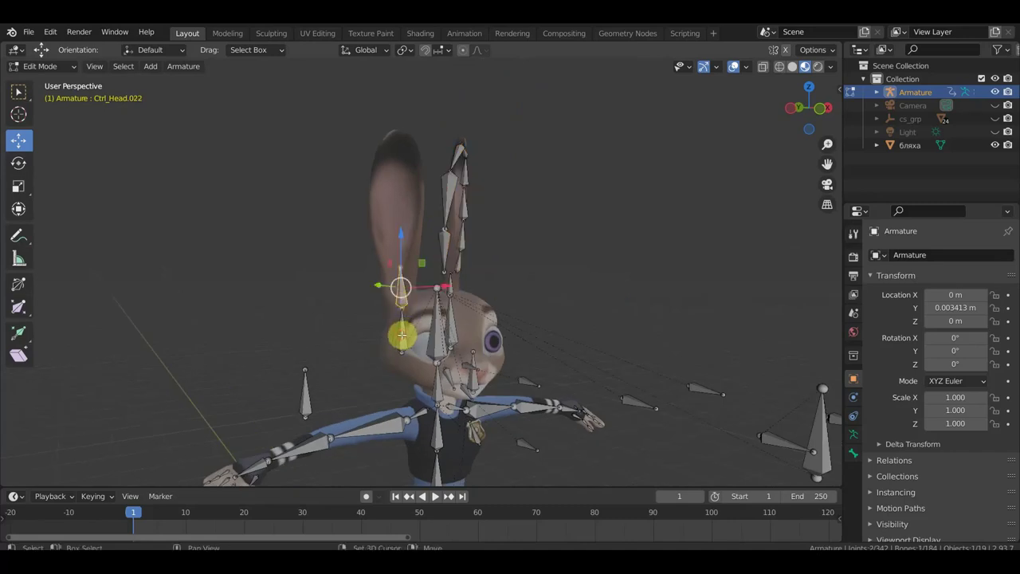
{"action": "key", "text": "x"}
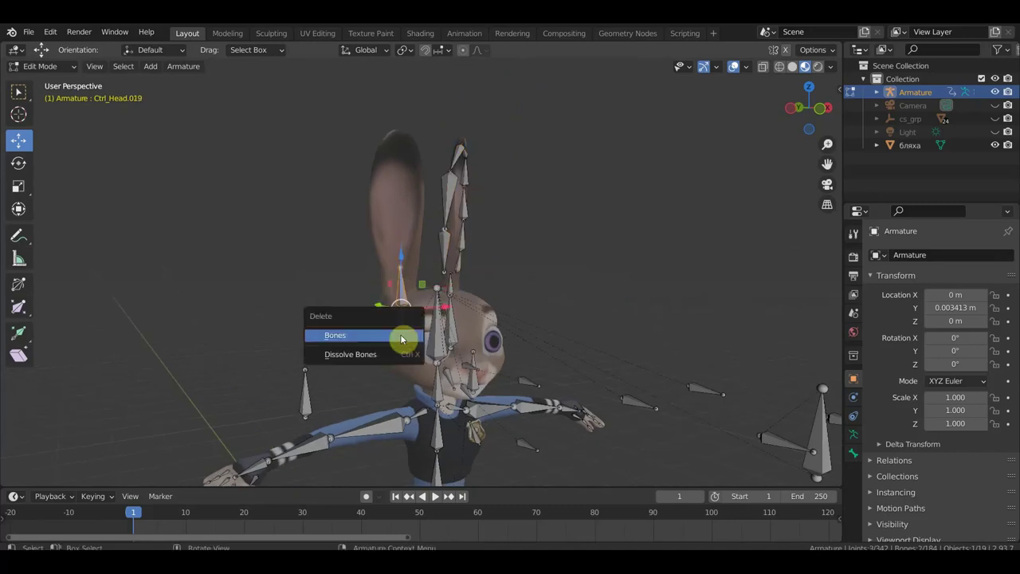
{"action": "left_click", "coordinate": [402, 339]}
{"action": "key", "text": "KP_1"}
Box-select all the right ear bones and switch to front view
{"action": "middle_click_drag", "start_coordinate": [501, 305], "coordinate": [454, 317]}
{"action": "left_click", "coordinate": [454, 317]}
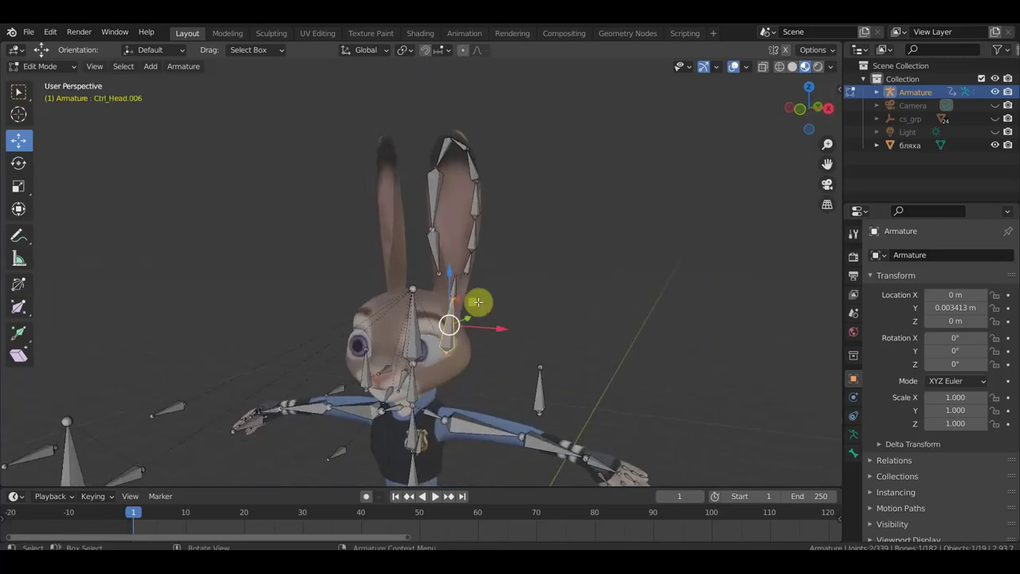
{"action": "left_click_drag", "start_coordinate": [487, 299], "coordinate": [422, 116]}
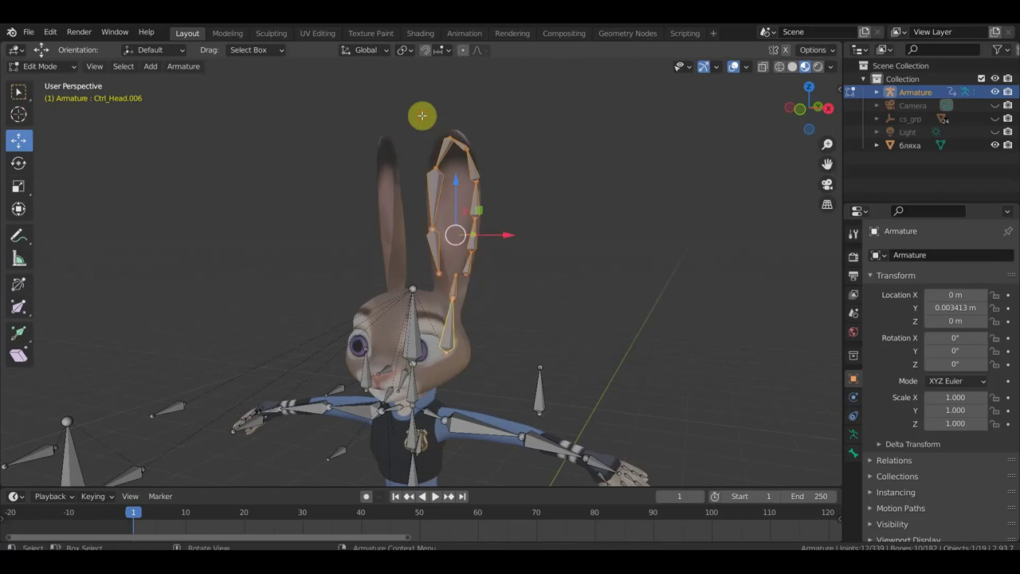
{"action": "key", "text": "KP_1"}
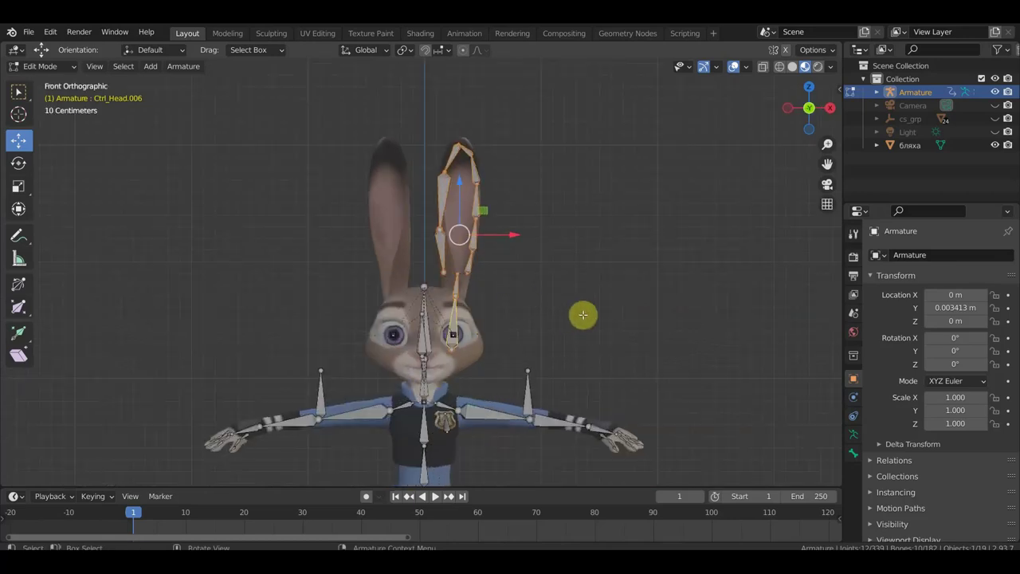
Duplicate the right ear bones, mirror them on X Global, and slide them into the left ear
{"action": "key", "text": "shift+d"}
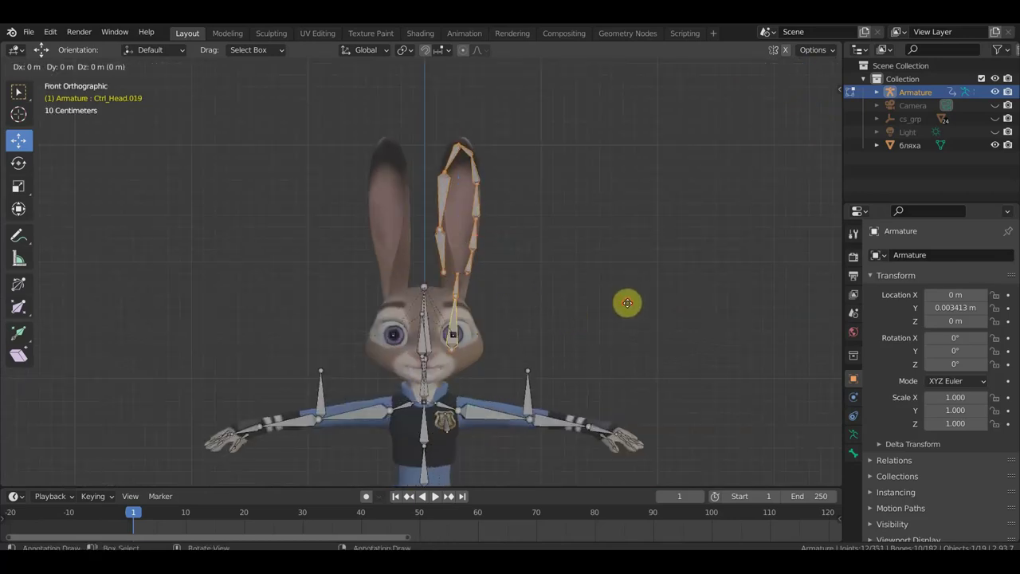
{"action": "right_click", "coordinate": [627, 303]}
{"action": "right_click", "coordinate": [627, 303]}
{"action": "mouse_move", "coordinate": [542, 381]}
{"action": "left_click", "coordinate": [680, 382]}
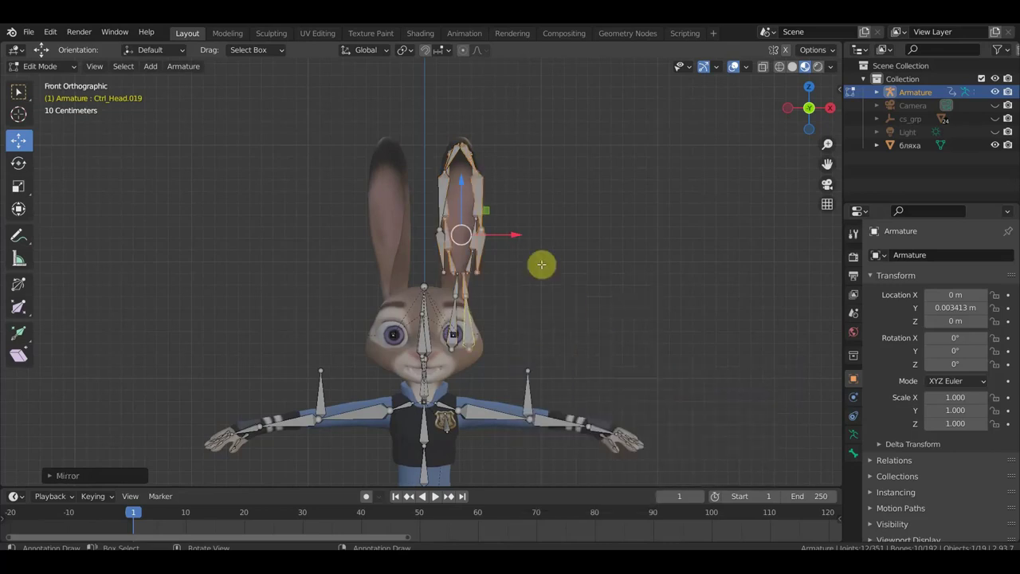
{"action": "key", "text": "g"}
{"action": "key", "text": "x"}
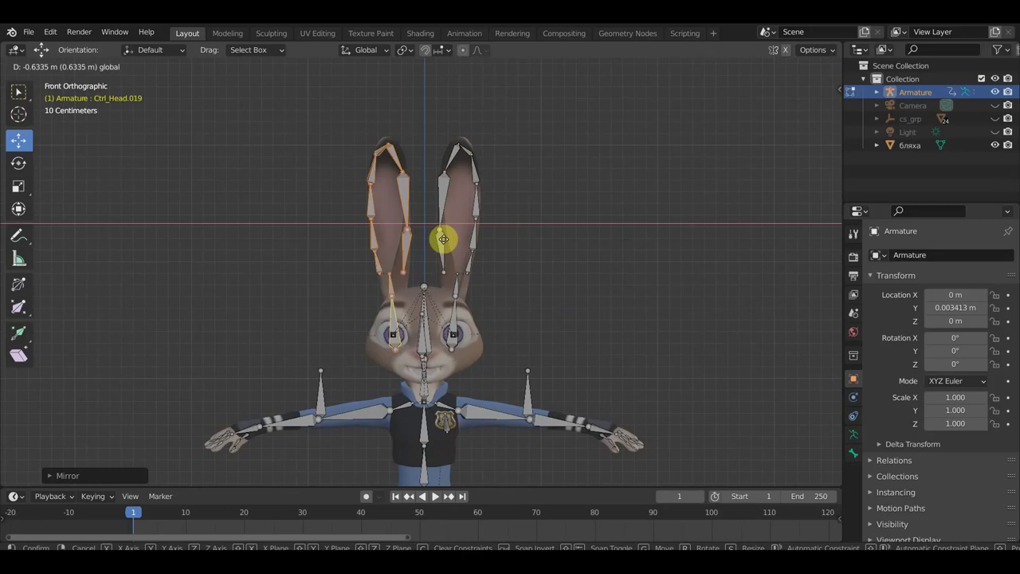
{"action": "left_click", "coordinate": [444, 240]}
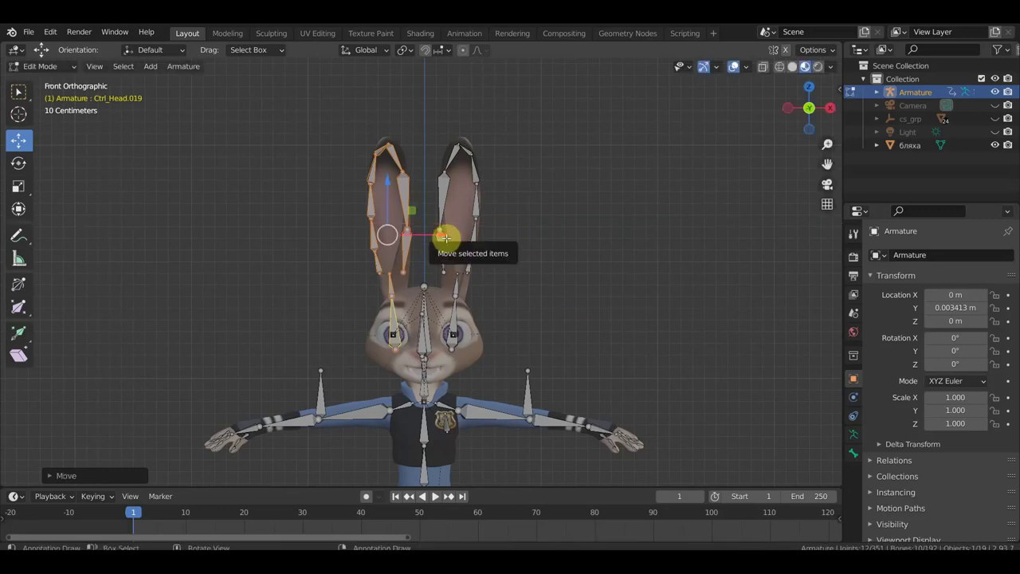
{"action": "left_click", "coordinate": [41, 67]}
In Object Mode, parent the body mesh to the armature With Automatic Weights
{"action": "left_click", "coordinate": [46, 83]}
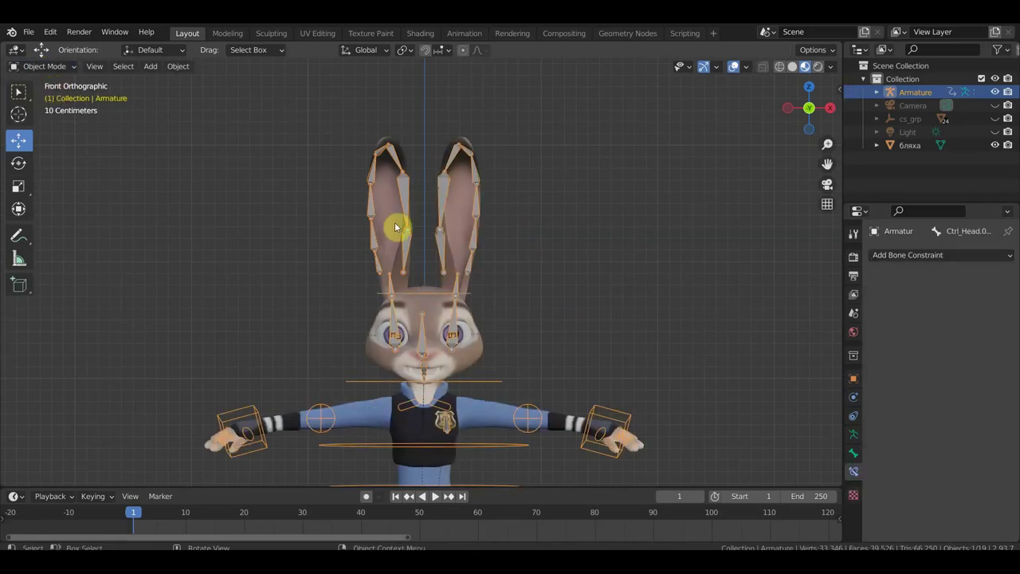
{"action": "left_click", "coordinate": [453, 237]}
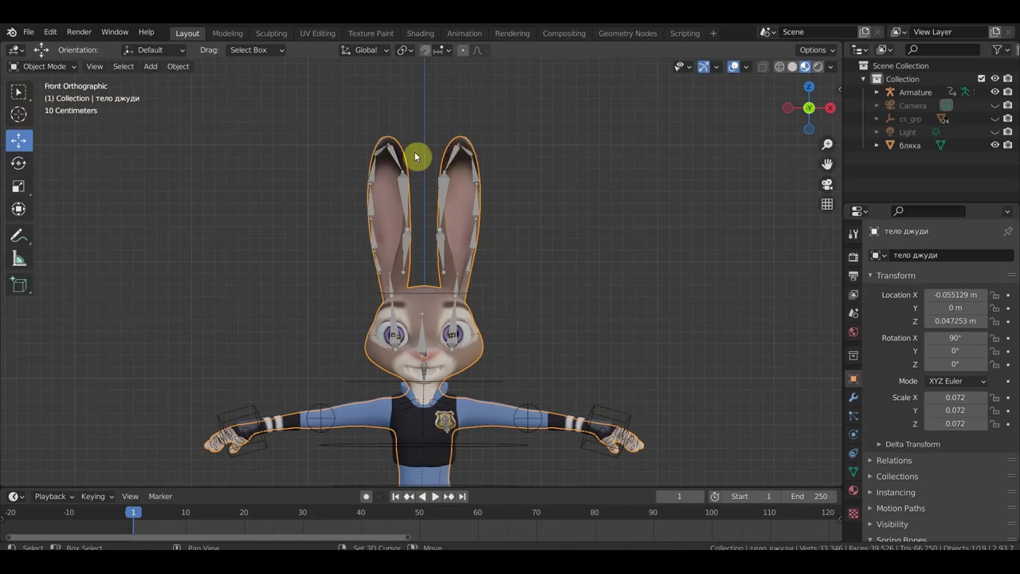
{"action": "left_click", "coordinate": [474, 239]}
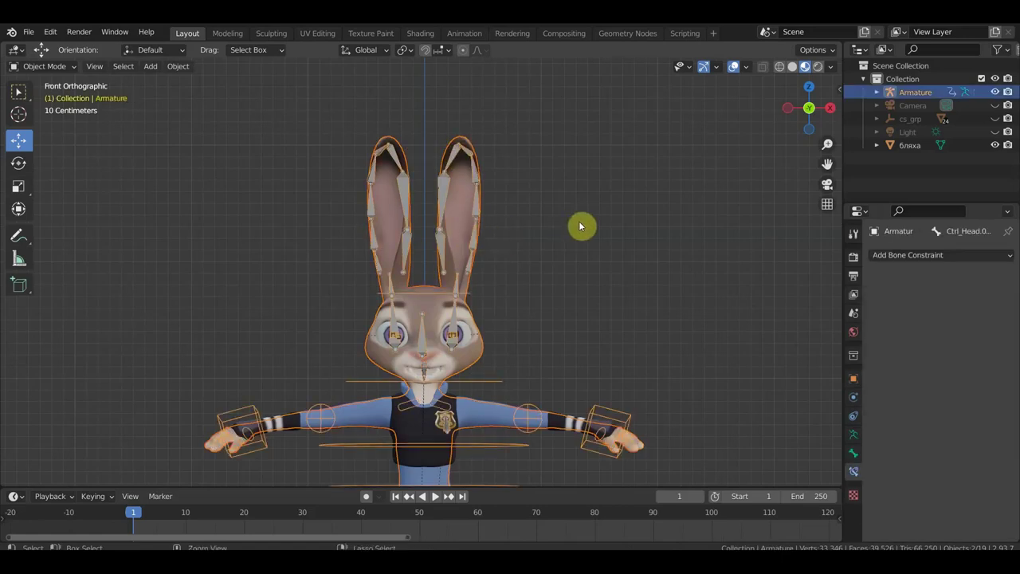
{"action": "key", "text": "ctrl+p"}
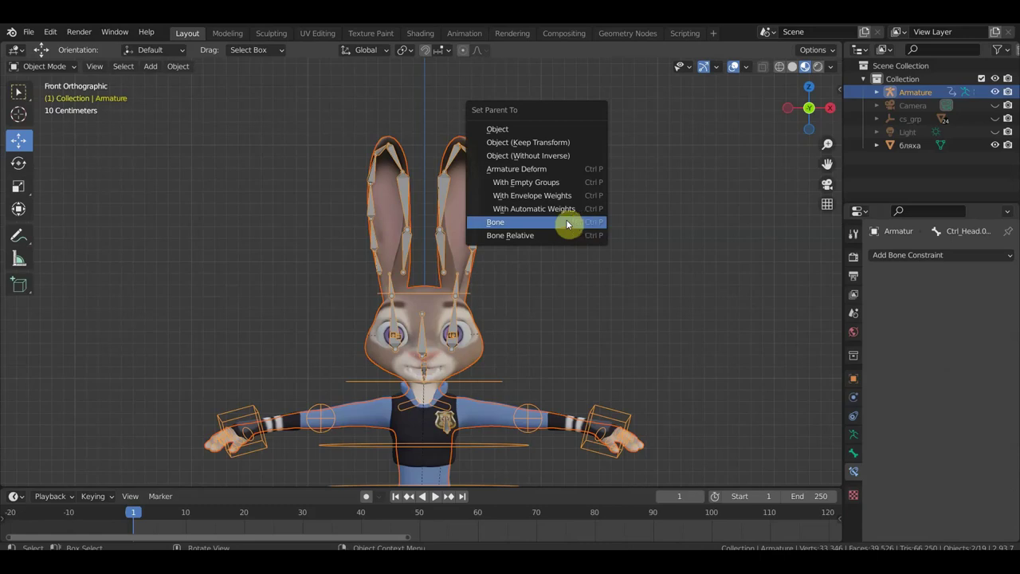
{"action": "left_click", "coordinate": [574, 211]}
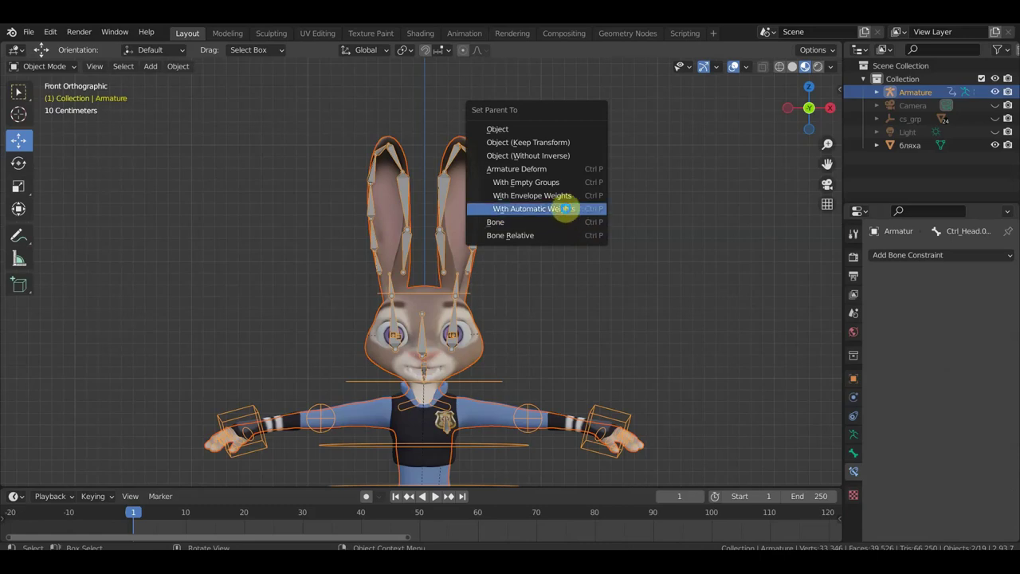
{"action": "mouse_move", "coordinate": [567, 214]}
{"action": "middle_mouse_down"}
{"action": "mouse_move", "coordinate": [588, 267]}
{"action": "mouse_move", "coordinate": [535, 290]}
{"action": "mouse_move", "coordinate": [527, 224]}
{"action": "mouse_move", "coordinate": [470, 216]}
{"action": "middle_mouse_up"}
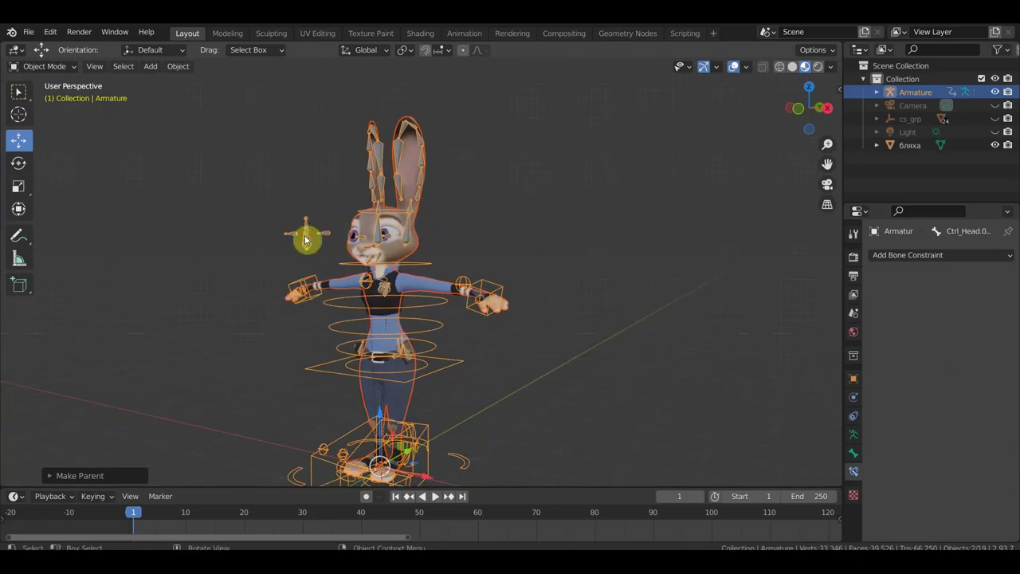
{"action": "left_click", "coordinate": [50, 66]}
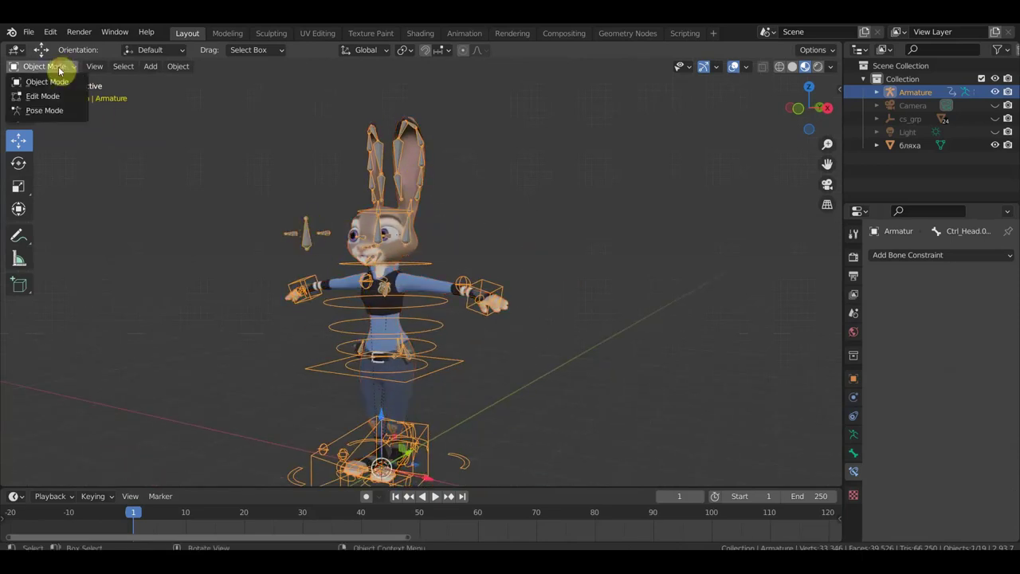
In Pose Mode, rotate an ear bone twice to test how the ear bends
{"action": "left_click", "coordinate": [64, 110]}
{"action": "scroll", "coordinate": [483, 234], "scroll_direction": "up", "scroll_amount": 3}
{"action": "mouse_move", "coordinate": [483, 235]}
{"action": "middle_mouse_down"}
{"action": "mouse_move", "coordinate": [416, 248]}
{"action": "mouse_move", "coordinate": [401, 212]}
{"action": "middle_mouse_up"}
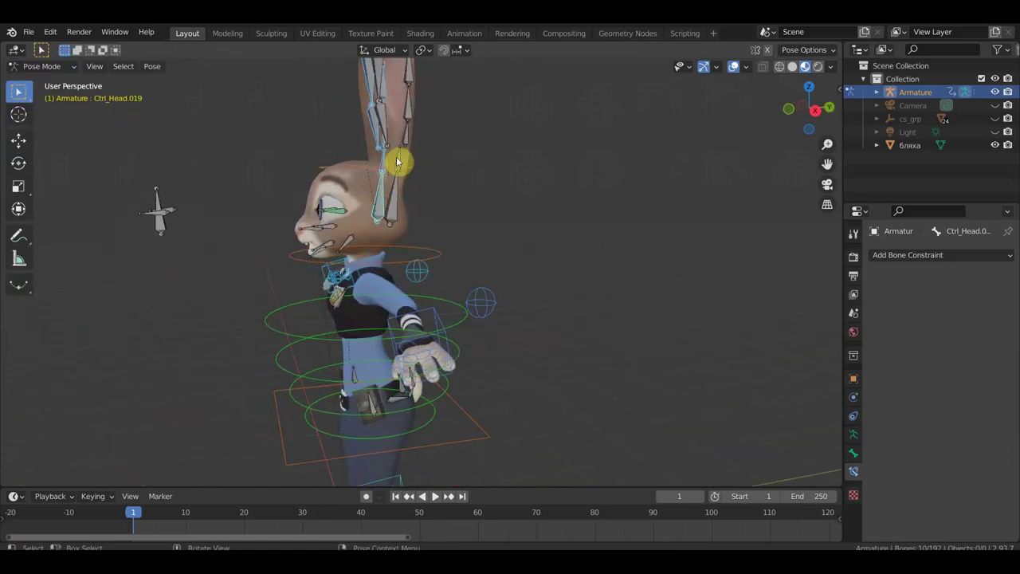
{"action": "mouse_move", "coordinate": [524, 205]}
{"action": "middle_mouse_down"}
{"action": "mouse_move", "coordinate": [485, 201]}
{"action": "mouse_move", "coordinate": [500, 195]}
{"action": "middle_mouse_up"}
{"action": "key", "text": "r"}
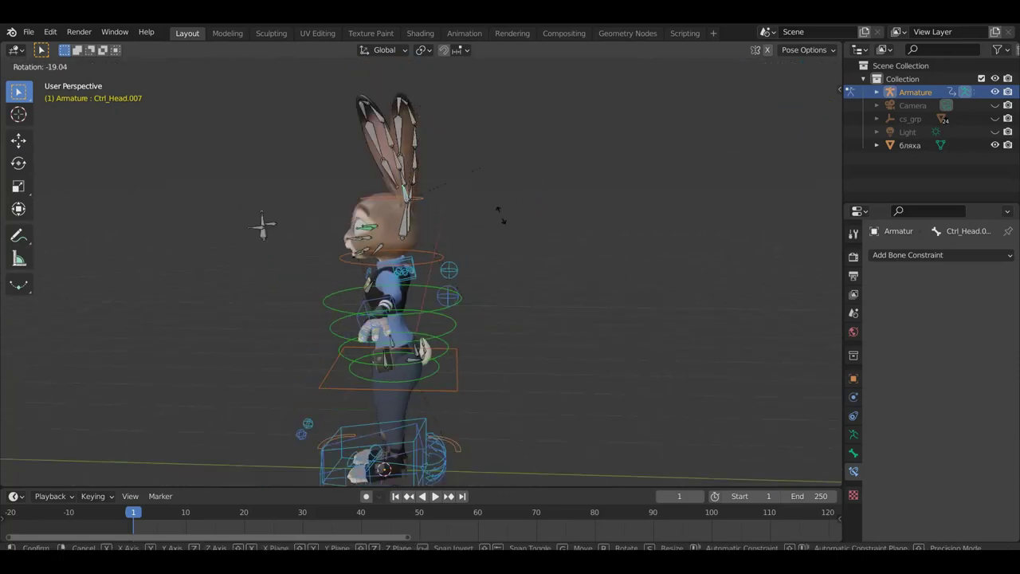
{"action": "left_click", "coordinate": [501, 194]}
{"action": "mouse_move", "coordinate": [490, 207]}
{"action": "middle_mouse_down"}
{"action": "mouse_move", "coordinate": [468, 344]}
{"action": "mouse_move", "coordinate": [485, 338]}
{"action": "mouse_move", "coordinate": [497, 299]}
{"action": "middle_mouse_up"}
{"action": "key", "text": "r"}
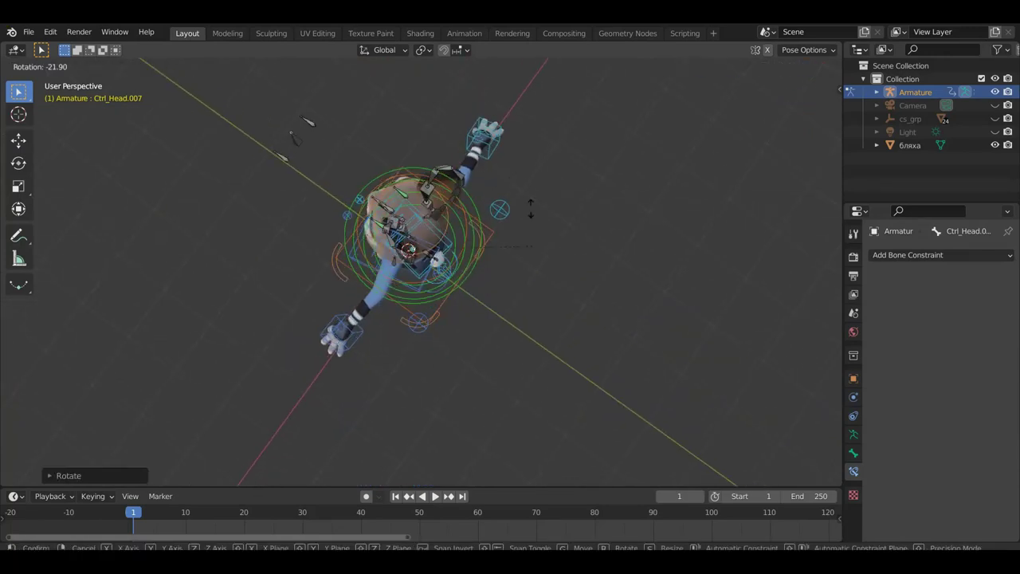
{"action": "left_click", "coordinate": [451, 158]}
Rotate the ear bones again, bending the right ear downward, and inspect from several angles
{"action": "mouse_move", "coordinate": [451, 158]}
{"action": "middle_mouse_down"}
{"action": "mouse_move", "coordinate": [380, 173]}
{"action": "mouse_move", "coordinate": [341, 154]}
{"action": "mouse_move", "coordinate": [391, 153]}
{"action": "mouse_move", "coordinate": [515, 274]}
{"action": "mouse_move", "coordinate": [519, 303]}
{"action": "middle_mouse_up"}
{"action": "key", "text": "r"}
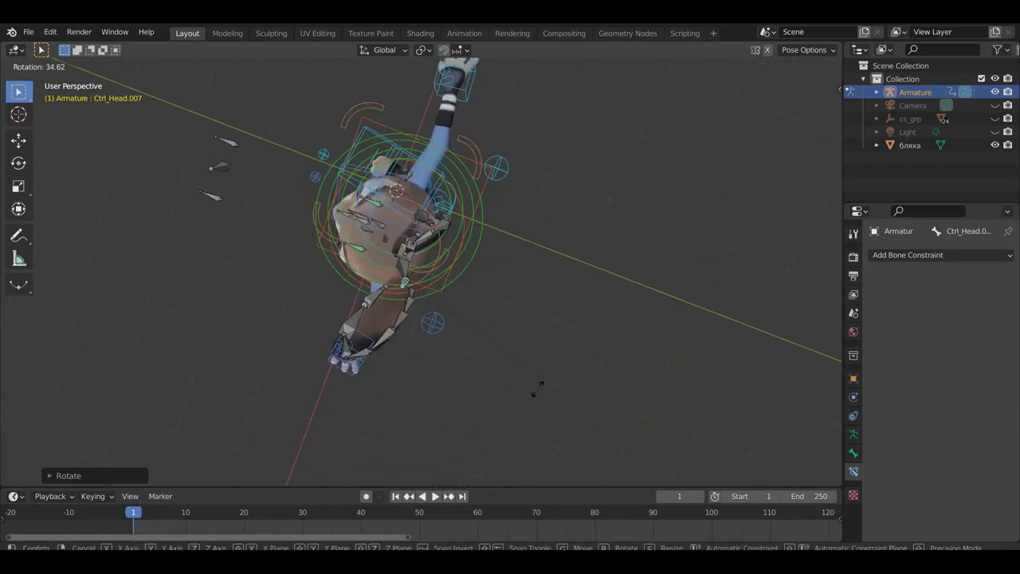
{"action": "left_click", "coordinate": [529, 388]}
{"action": "mouse_move", "coordinate": [467, 276]}
{"action": "middle_mouse_down"}
{"action": "mouse_move", "coordinate": [447, 224]}
{"action": "mouse_move", "coordinate": [473, 200]}
{"action": "mouse_move", "coordinate": [353, 155]}
{"action": "mouse_move", "coordinate": [335, 177]}
{"action": "mouse_move", "coordinate": [317, 173]}
{"action": "middle_mouse_up"}
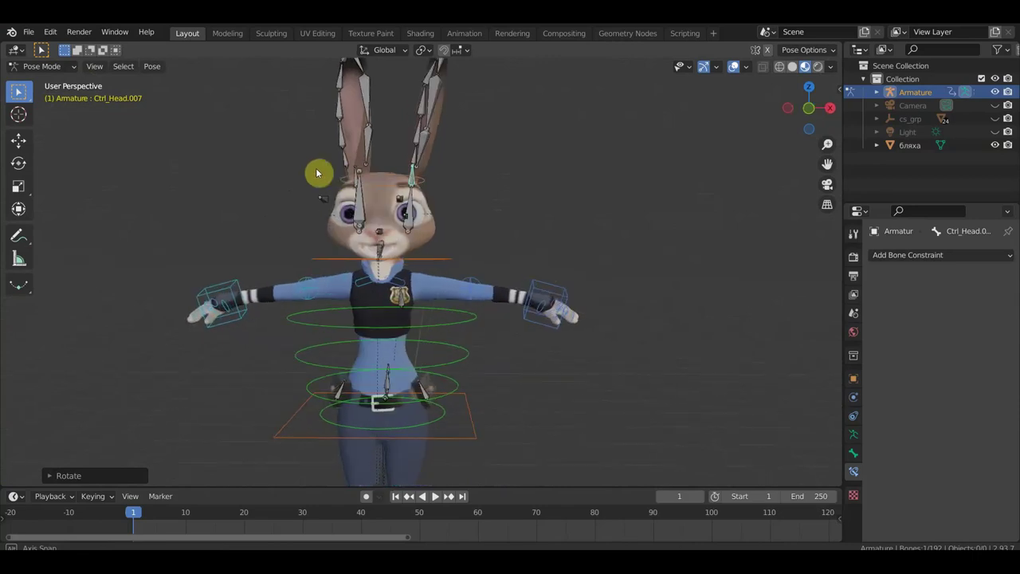
{"action": "scroll", "coordinate": [547, 166], "scroll_direction": "down", "scroll_amount": 2}
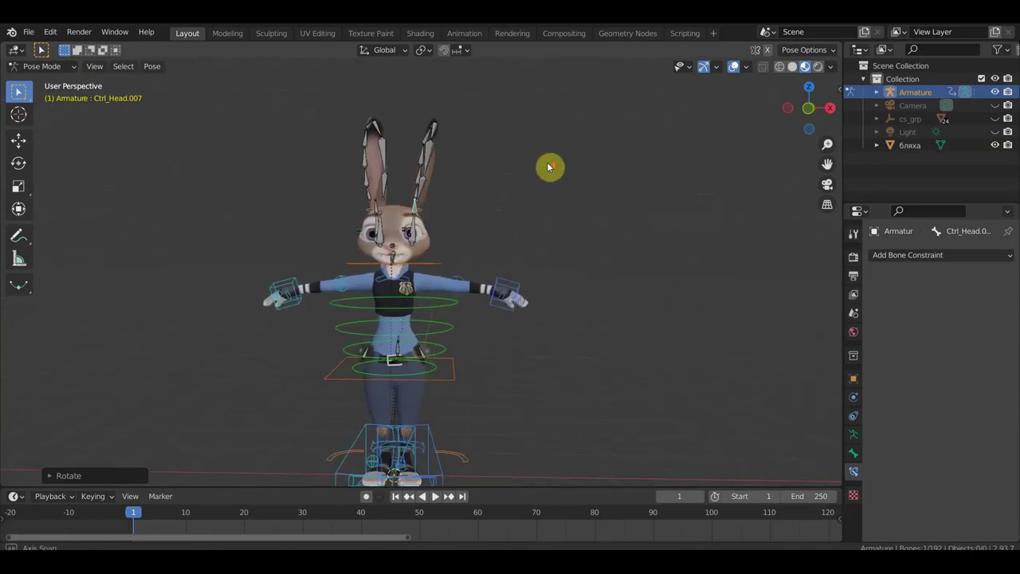
{"action": "key", "text": "r"}
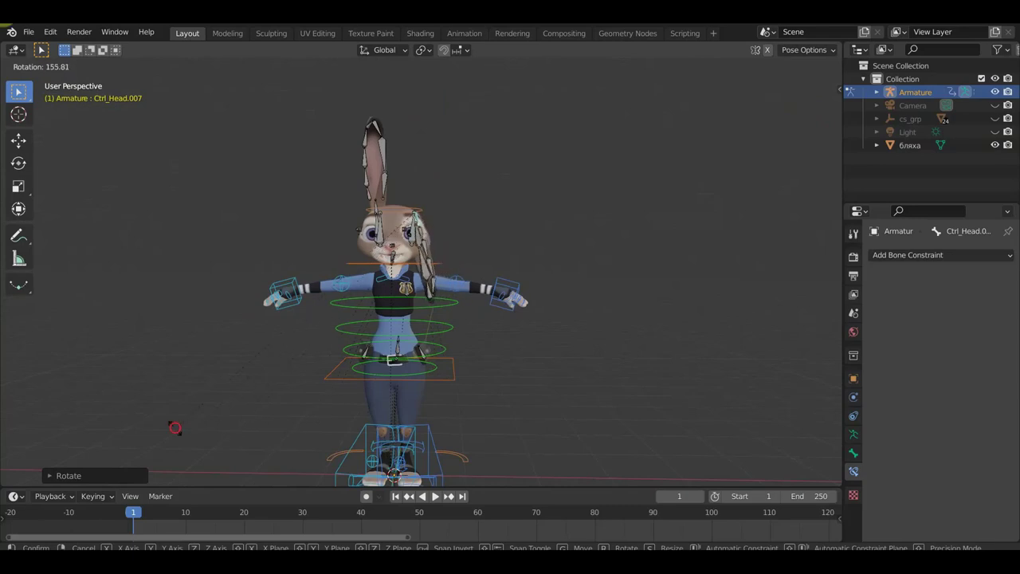
{"action": "middle_click_drag", "start_coordinate": [640, 246], "coordinate": [582, 264]}
{"action": "scroll", "coordinate": [474, 161], "scroll_direction": "up", "scroll_amount": 3}
{"action": "scroll", "coordinate": [476, 160], "scroll_direction": "down", "scroll_amount": 1}
{"action": "scroll", "coordinate": [478, 159], "scroll_direction": "down", "scroll_amount": 2}
{"action": "mouse_move", "coordinate": [506, 159]}
{"action": "middle_mouse_down"}
{"action": "mouse_move", "coordinate": [489, 160]}
{"action": "mouse_move", "coordinate": [555, 152]}
{"action": "middle_mouse_up"}
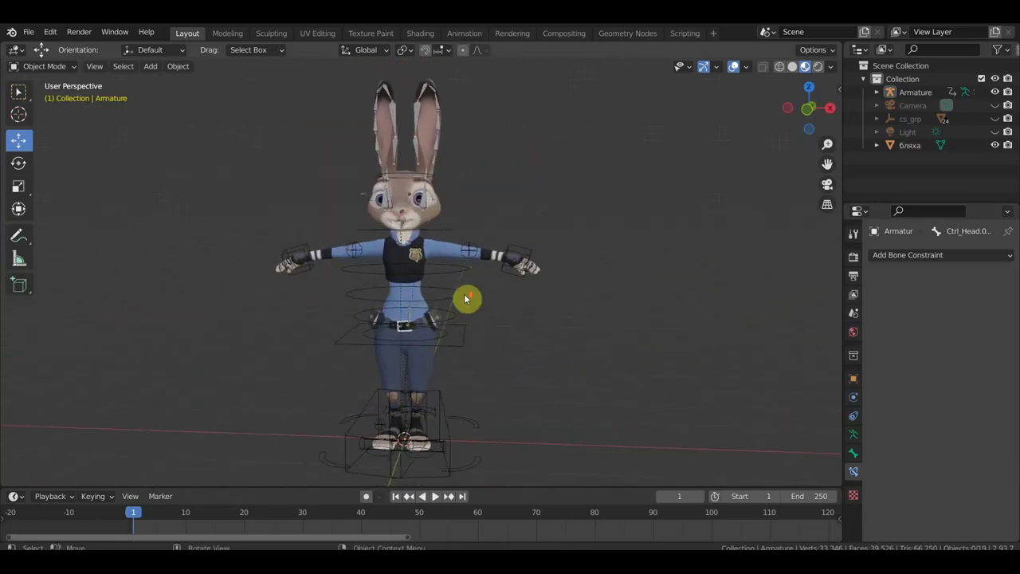
Frame the whole rabbit in Front Orthographic view
{"action": "scroll", "coordinate": [471, 288], "scroll_direction": "up", "scroll_amount": 4}
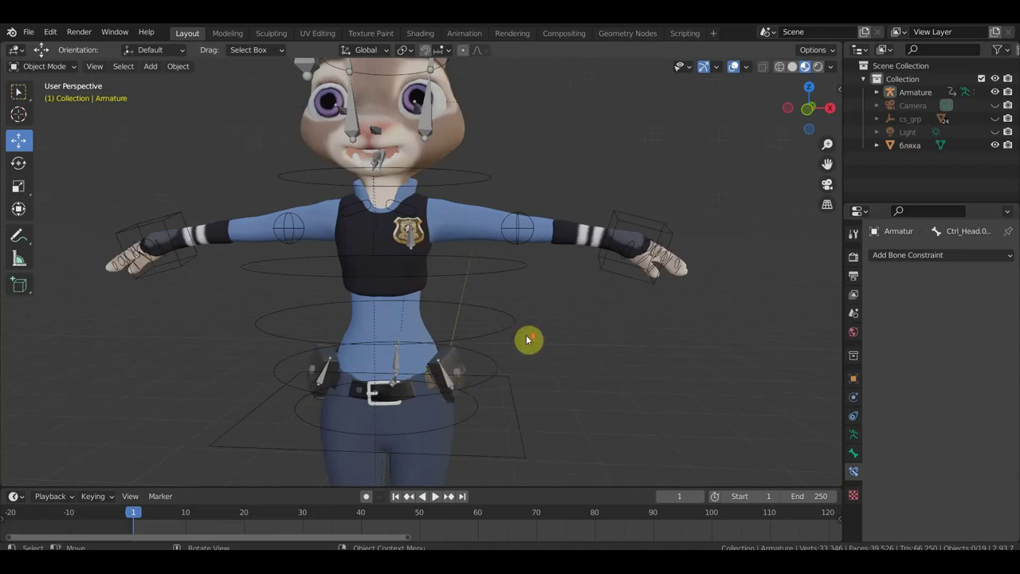
{"action": "scroll", "coordinate": [515, 335], "scroll_direction": "down", "scroll_amount": 2}
{"action": "scroll", "coordinate": [528, 343], "scroll_direction": "down", "scroll_amount": 2}
{"action": "key", "text": "KP_1"}
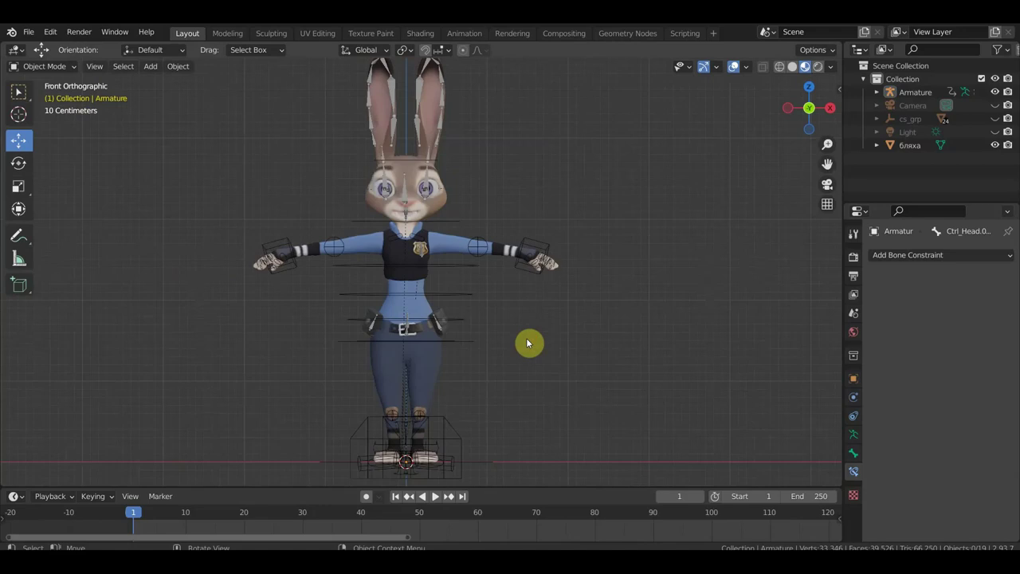
{"action": "mouse_move", "coordinate": [556, 353]}
{"action": "middle_mouse_down", "text": "shift"}
{"action": "mouse_move", "coordinate": [560, 310]}
{"action": "mouse_move", "coordinate": [558, 341]}
{"action": "middle_mouse_up", "text": "shift"}
{"action": "scroll", "coordinate": [560, 311], "scroll_direction": "down", "scroll_amount": 1}
{"action": "scroll", "coordinate": [558, 325], "scroll_direction": "down", "scroll_amount": 1}
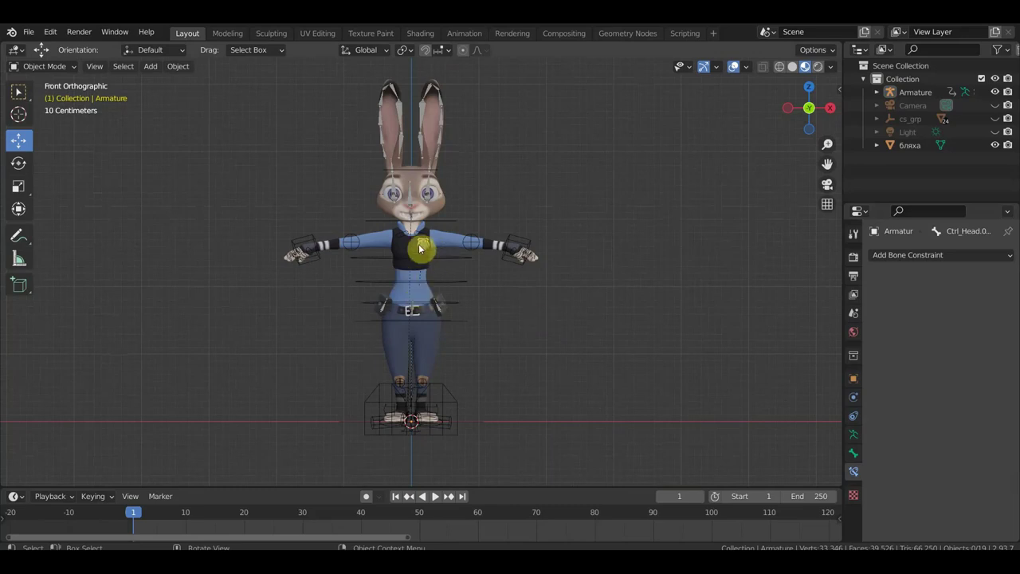
Hide the jacket and pants to inspect the body, then undo to restore them
{"action": "left_click", "coordinate": [414, 295]}
{"action": "key", "text": "h"}
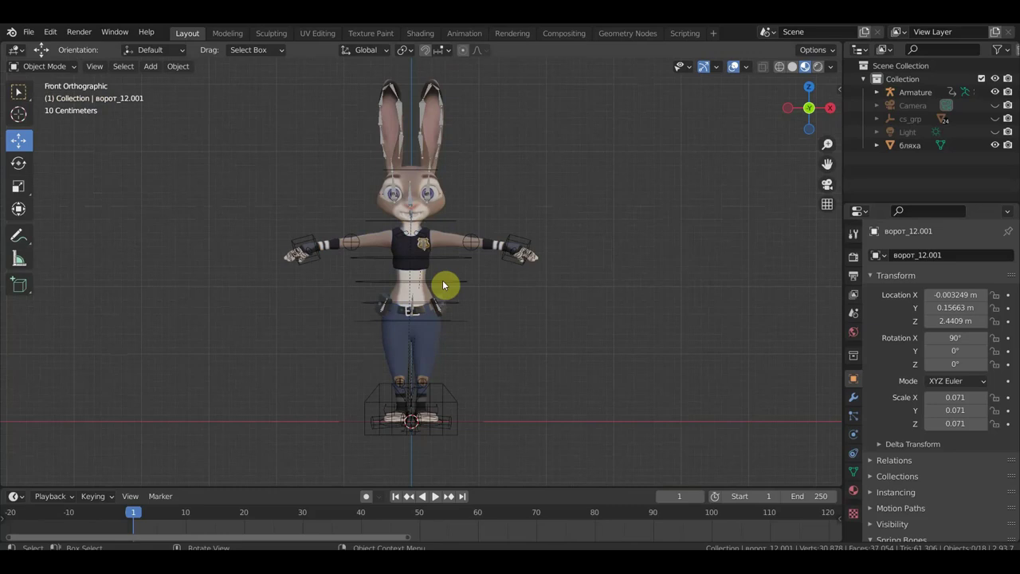
{"action": "scroll", "coordinate": [430, 283], "scroll_direction": "up", "scroll_amount": 4}
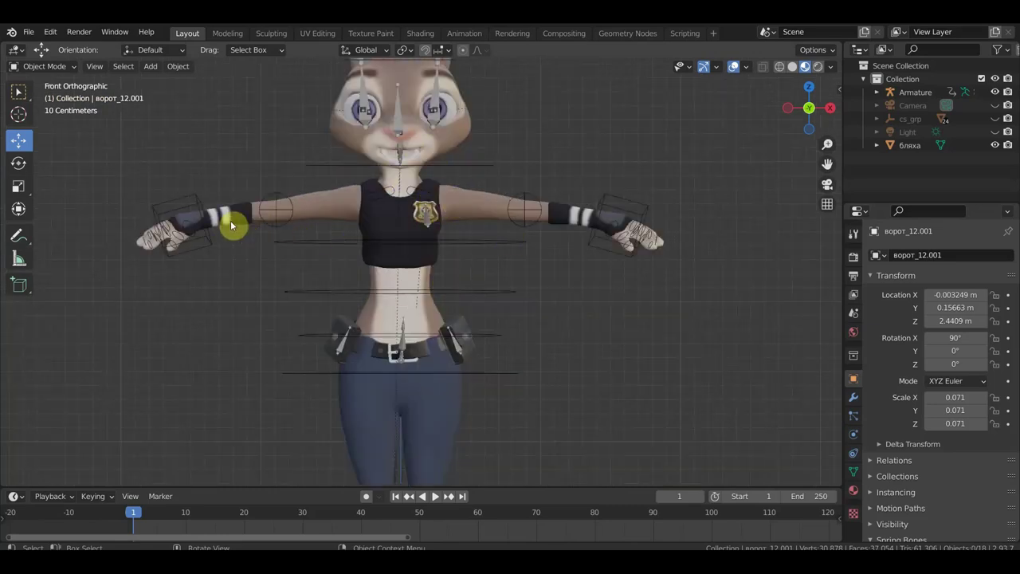
{"action": "left_click", "coordinate": [432, 403]}
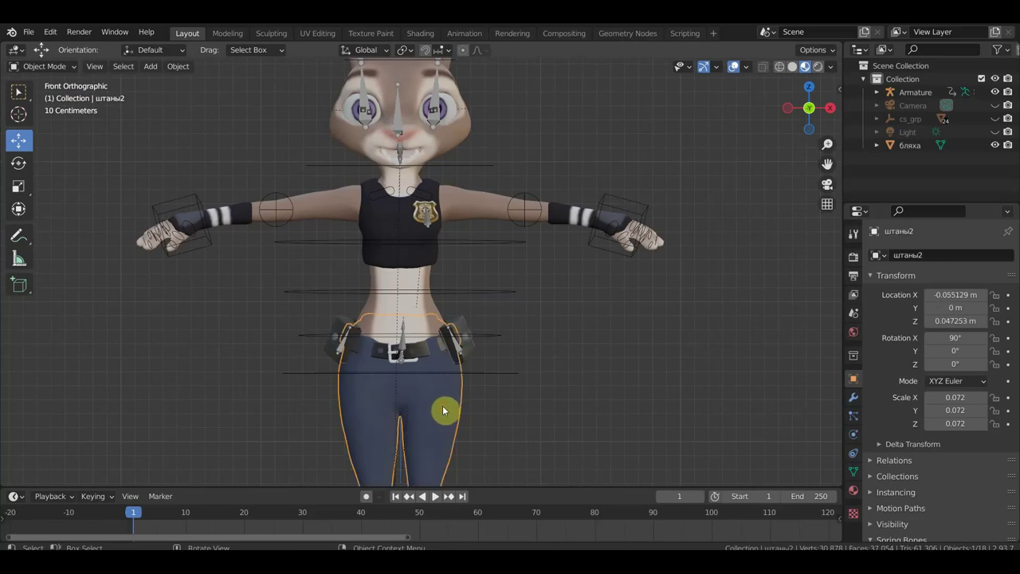
{"action": "key", "text": "h"}
{"action": "scroll", "coordinate": [478, 391], "scroll_direction": "down", "scroll_amount": 2}
{"action": "scroll", "coordinate": [461, 288], "scroll_direction": "down", "scroll_amount": 1}
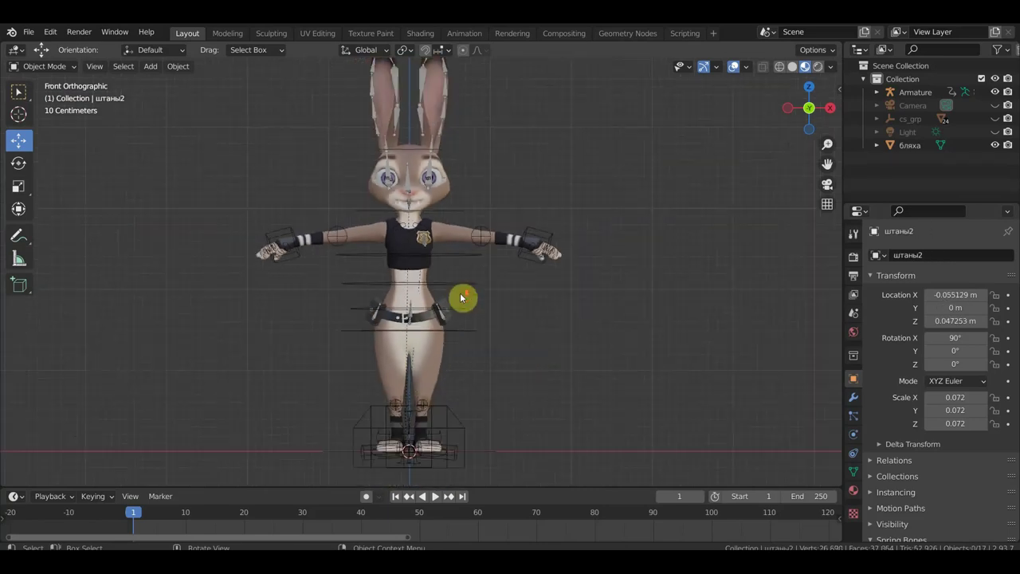
{"action": "middle_click_drag", "start_coordinate": [450, 205], "coordinate": [455, 228], "text": "shift"}
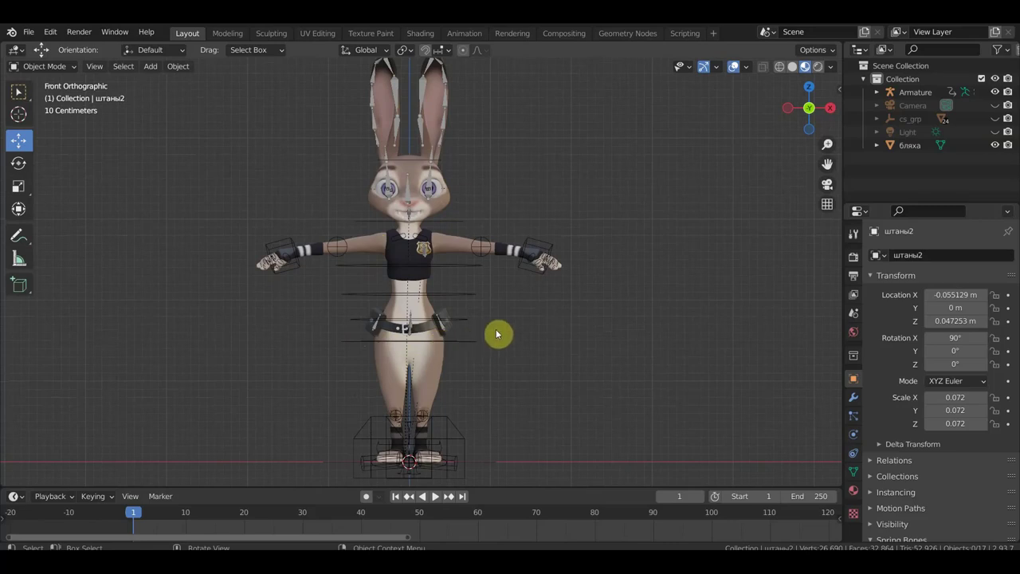
{"action": "key", "text": "ctrl+z"}
{"action": "key", "text": "ctrl+z"}
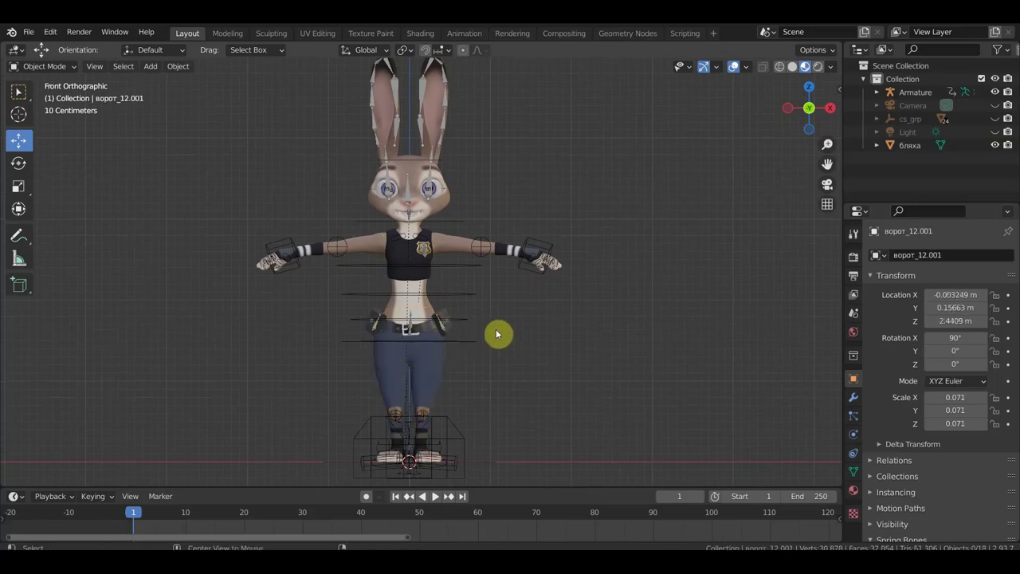
{"action": "key", "text": "ctrl+z"}
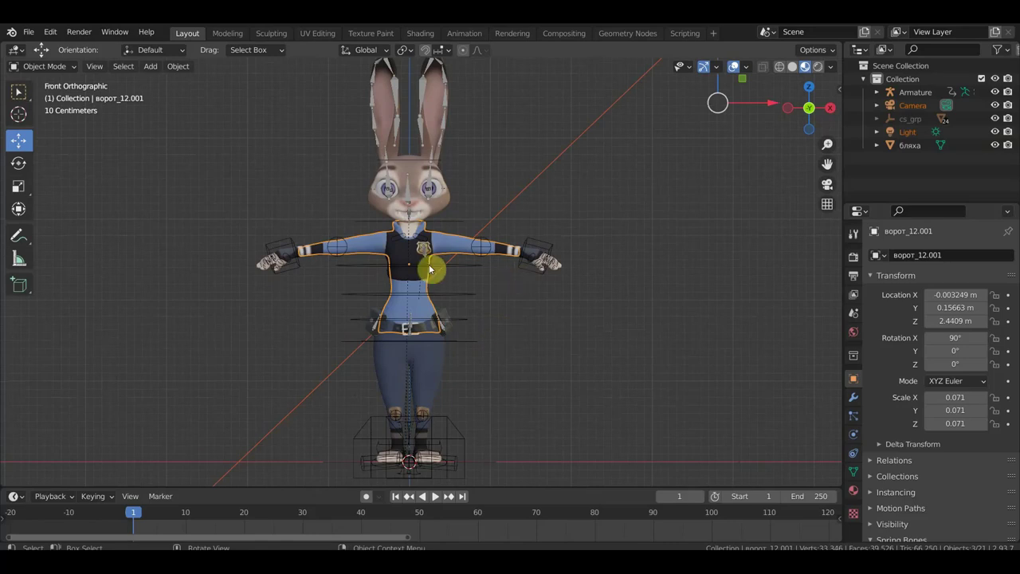
Test-move the jacket off the body, then undo to put it back
{"action": "left_click", "coordinate": [421, 309]}
{"action": "left_click", "coordinate": [425, 308]}
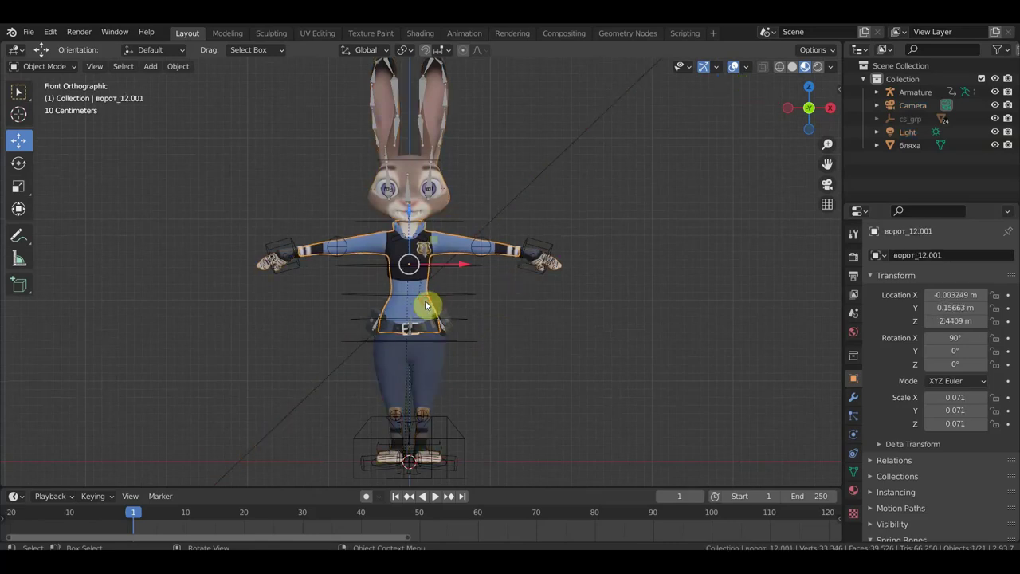
{"action": "key", "text": "g"}
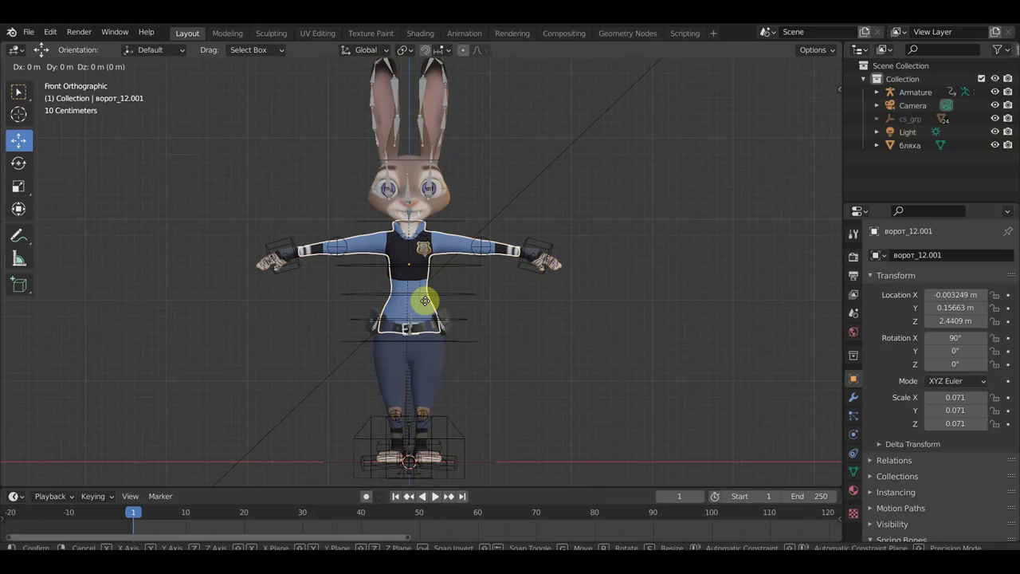
{"action": "left_click", "coordinate": [407, 309]}
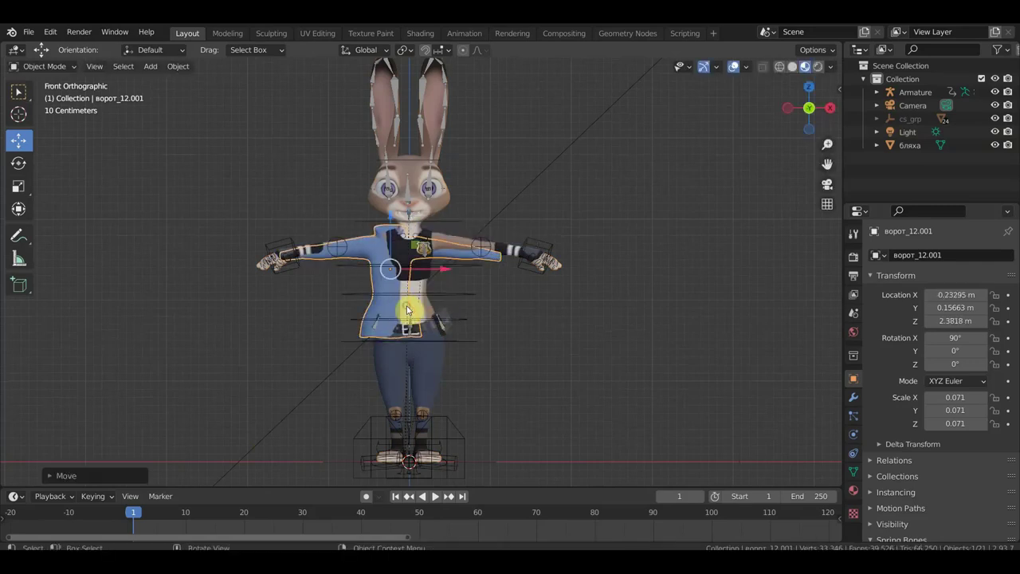
{"action": "key", "text": "ctrl+z"}
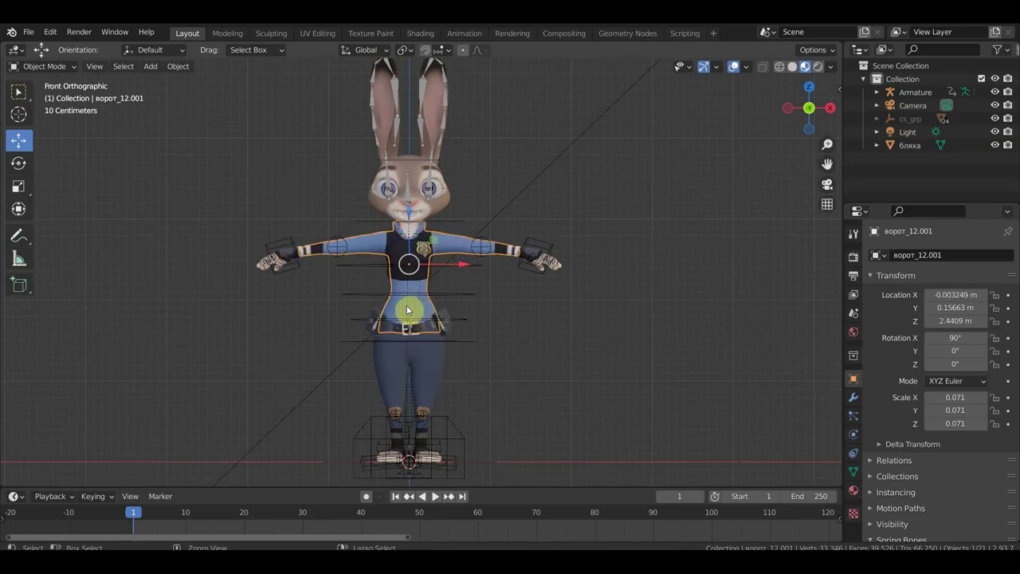
Hide the jacket and show it again with Alt+H
{"action": "left_click", "coordinate": [407, 310]}
{"action": "left_click", "coordinate": [430, 307]}
{"action": "key", "text": "h"}
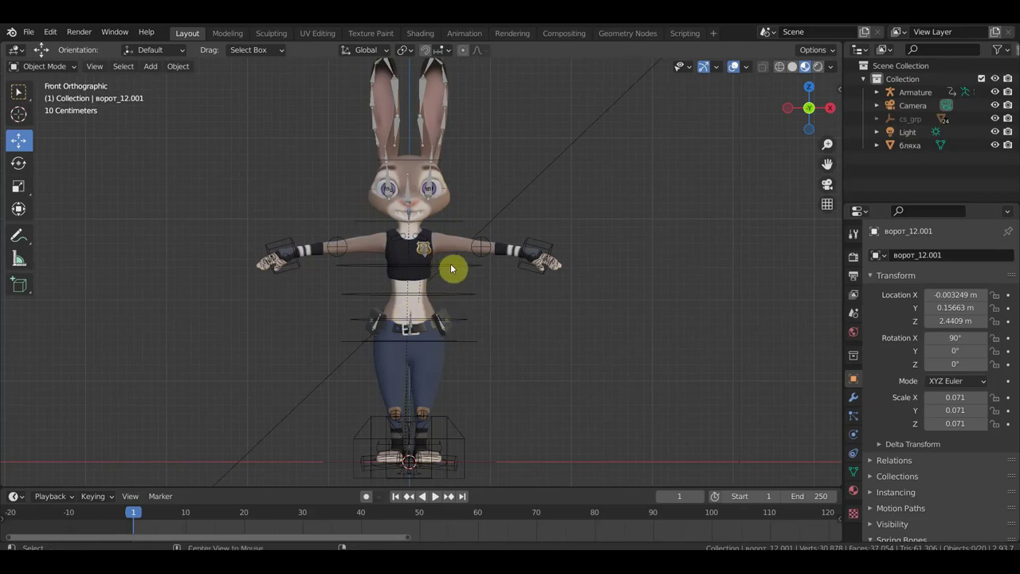
{"action": "key", "text": "alt+h"}
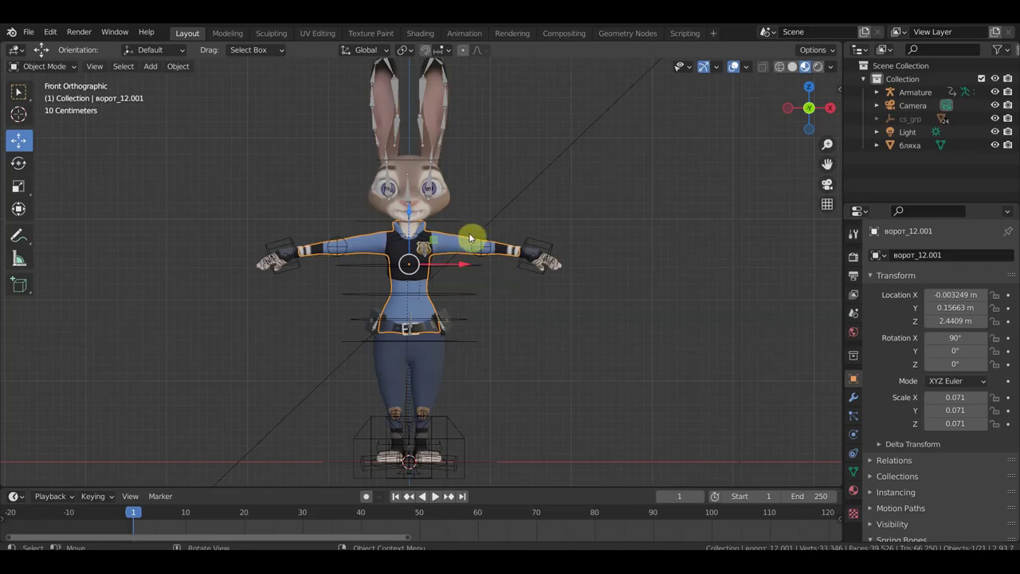
{"action": "scroll", "coordinate": [494, 254], "scroll_direction": "down", "scroll_amount": 1}
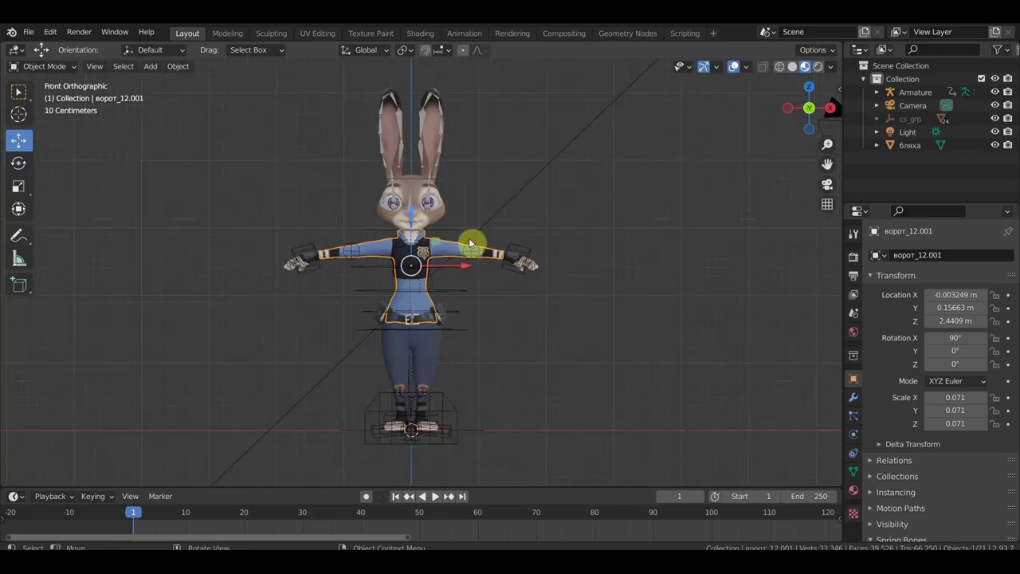
{"action": "scroll", "coordinate": [431, 227], "scroll_direction": "up", "scroll_amount": 2}
{"action": "scroll", "coordinate": [463, 239], "scroll_direction": "down", "scroll_amount": 1}
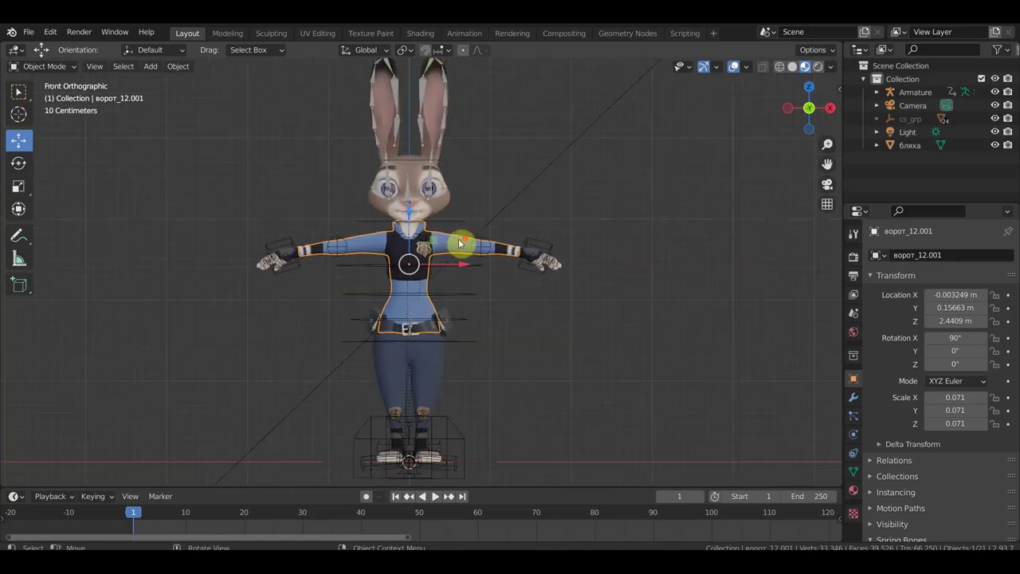
{"action": "scroll", "coordinate": [446, 263], "scroll_direction": "down", "scroll_amount": 1}
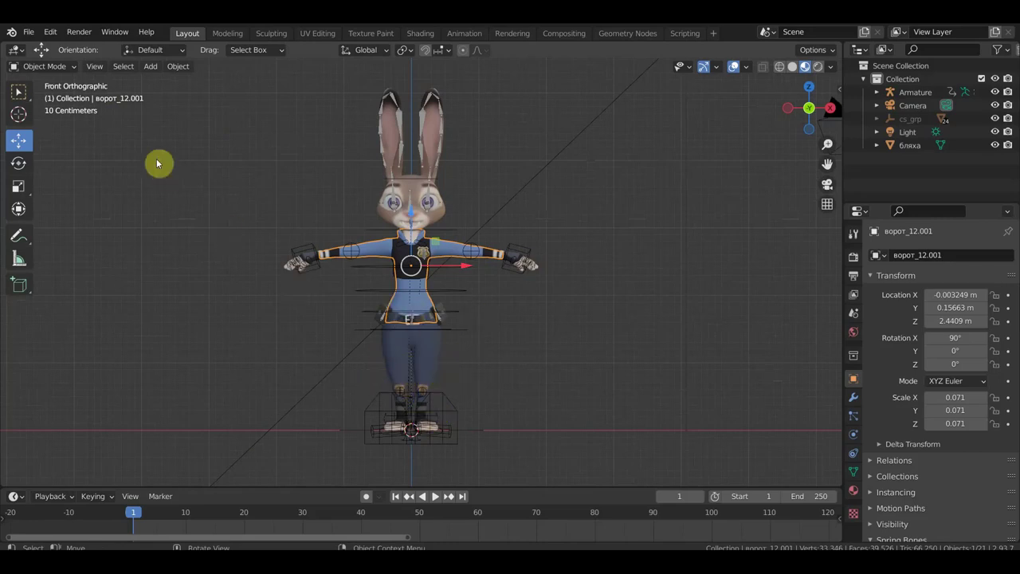
{"action": "left_click", "coordinate": [28, 34]}
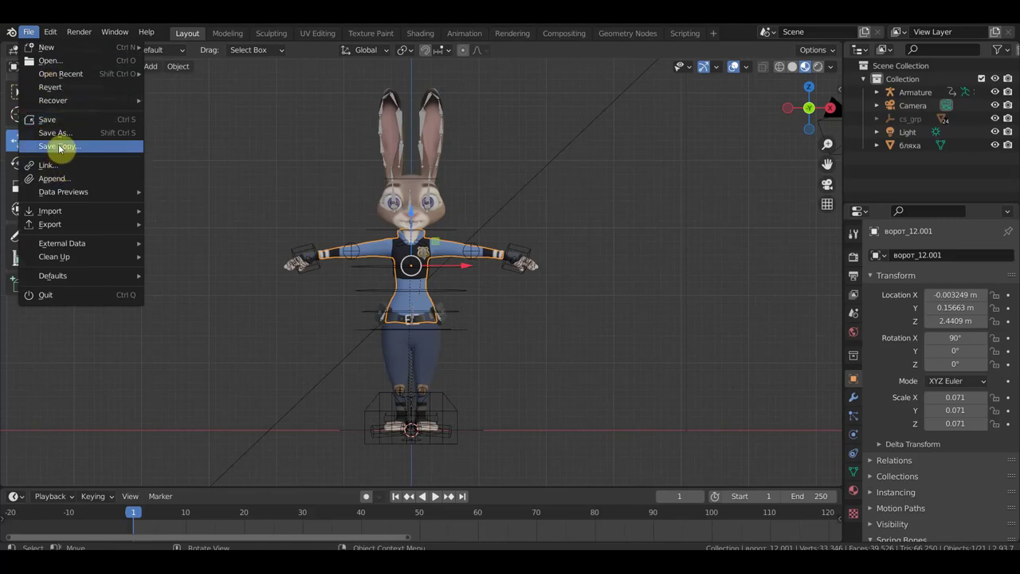
{"action": "mouse_move", "coordinate": [50, 211]}
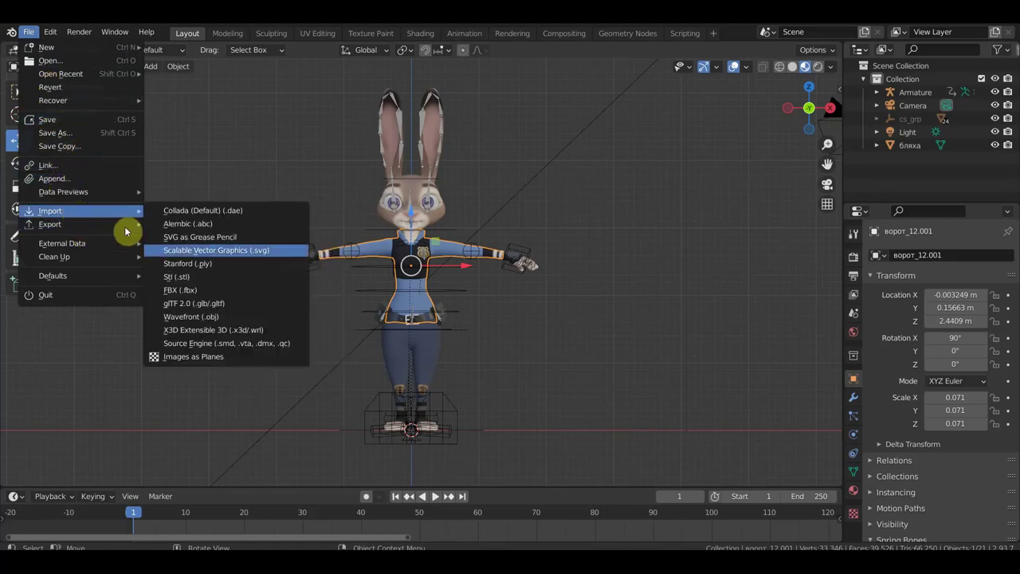
Import Running.fbx from the Downloads folder
{"action": "left_click", "coordinate": [206, 290]}
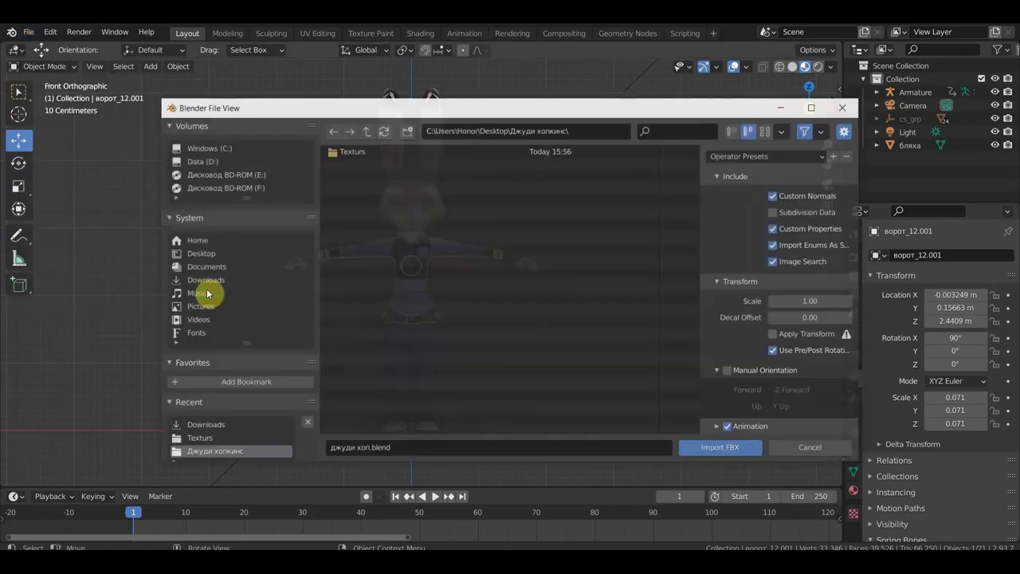
{"action": "left_click", "coordinate": [201, 252]}
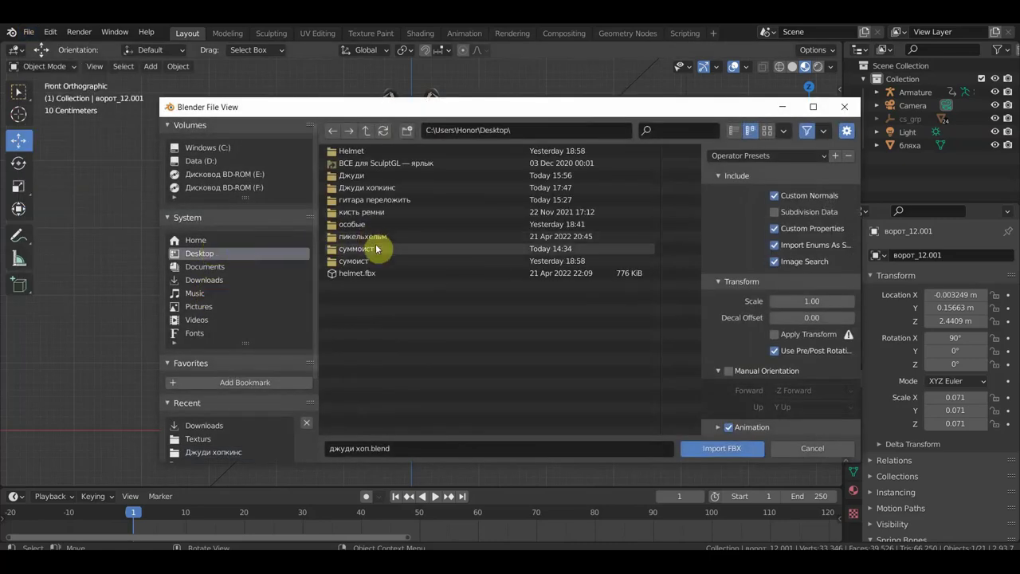
{"action": "left_click", "coordinate": [223, 280]}
{"action": "left_click", "coordinate": [362, 188]}
{"action": "left_click", "coordinate": [722, 448]}
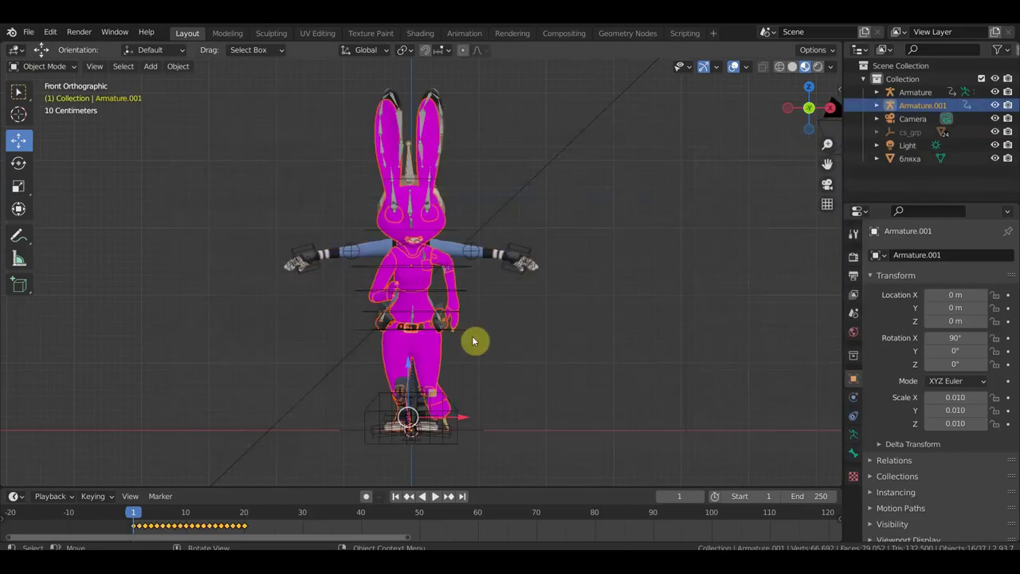
Move the imported running rabbit left to X −3.5361 m and select Armature.001
{"action": "left_click_drag", "start_coordinate": [461, 417], "coordinate": [223, 408]}
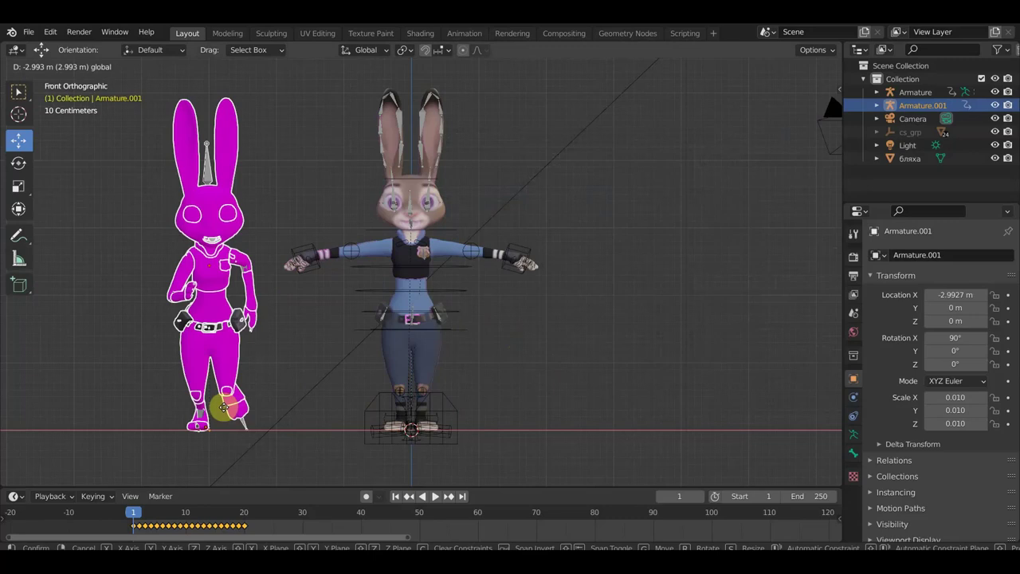
{"action": "left_click", "coordinate": [223, 408]}
{"action": "left_click", "coordinate": [172, 181]}
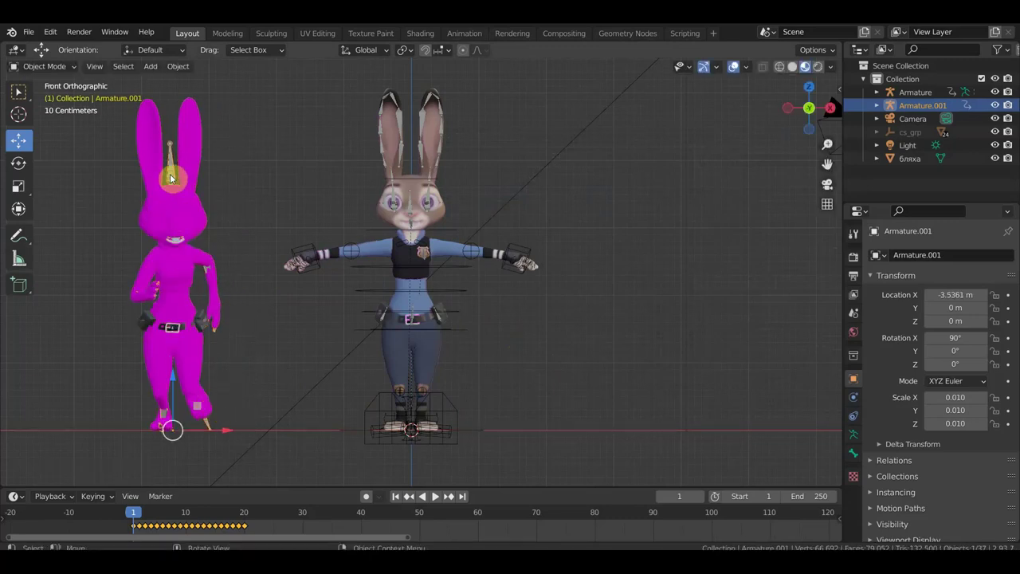
{"action": "key", "text": "n"}
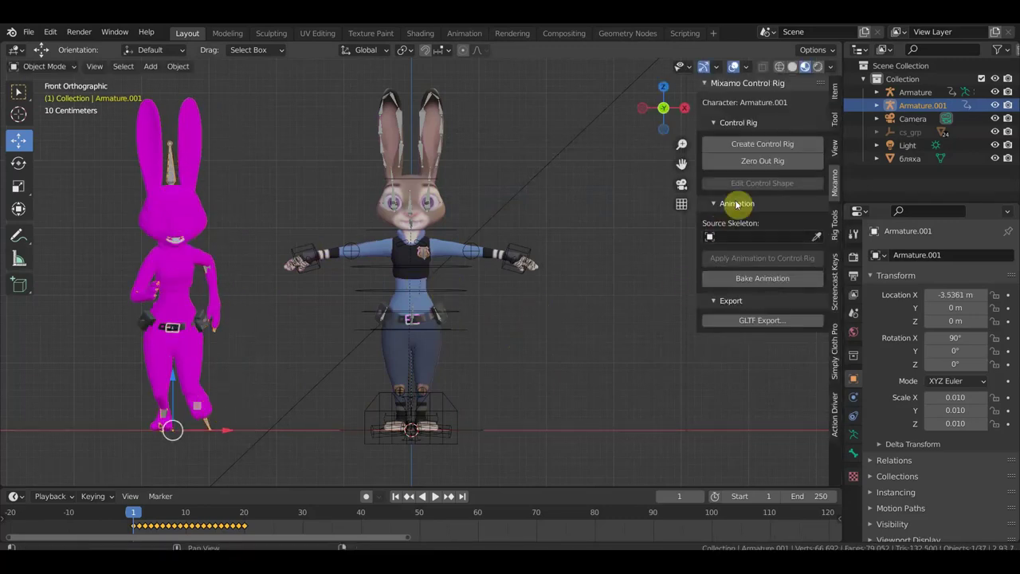
Create a Mixamo control rig with IK arms and legs, then select both rigs for linking
{"action": "left_click", "coordinate": [783, 144]}
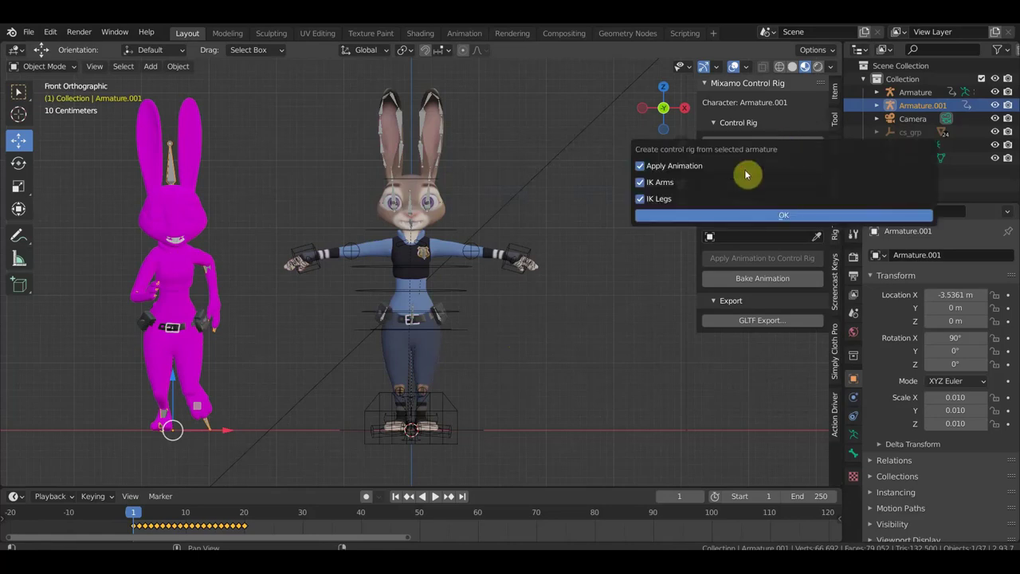
{"action": "left_click", "coordinate": [770, 215]}
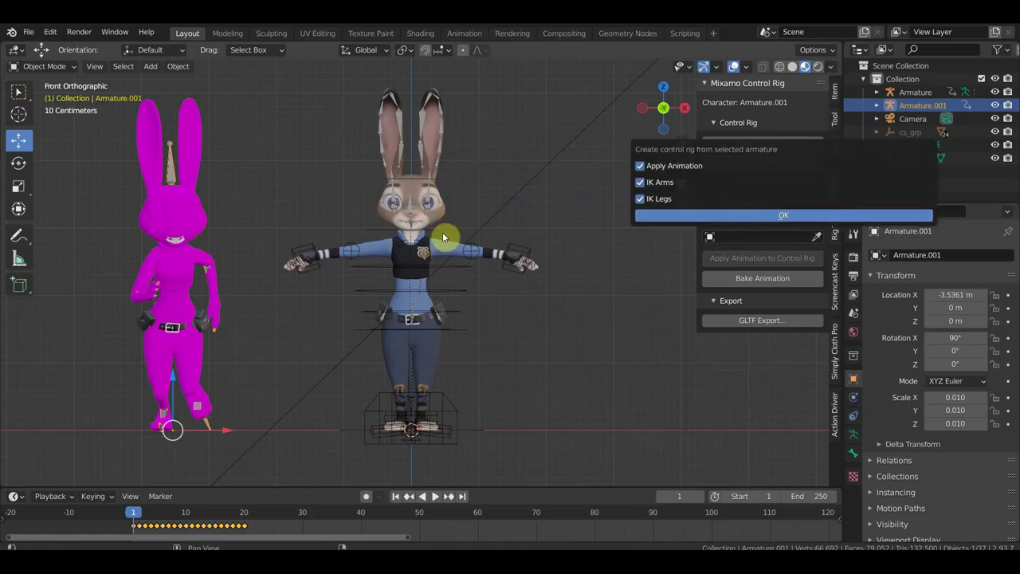
{"action": "left_click", "coordinate": [307, 251]}
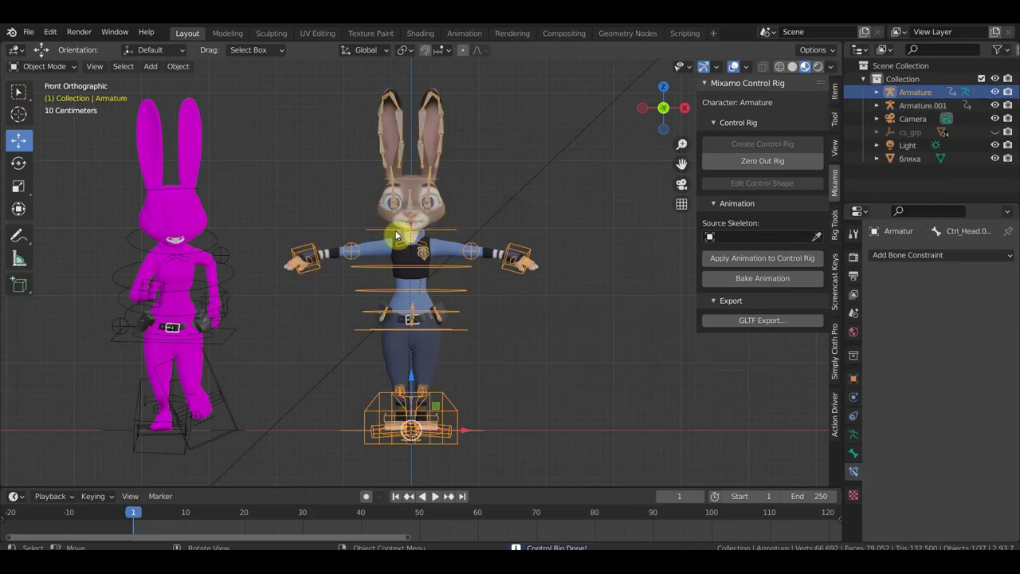
{"action": "left_click", "coordinate": [227, 256], "text": "shift"}
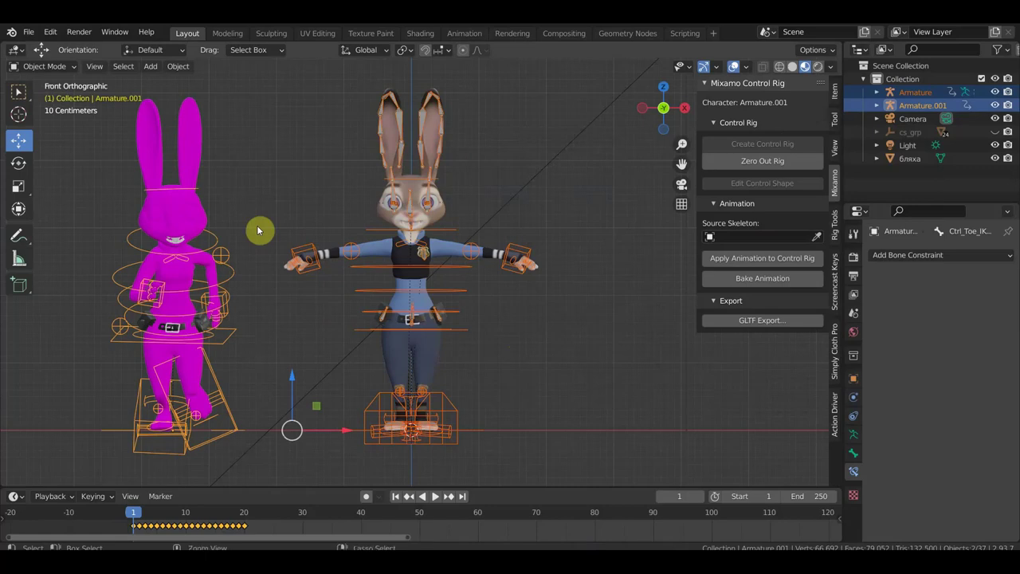
{"action": "key", "text": "ctrl+l"}
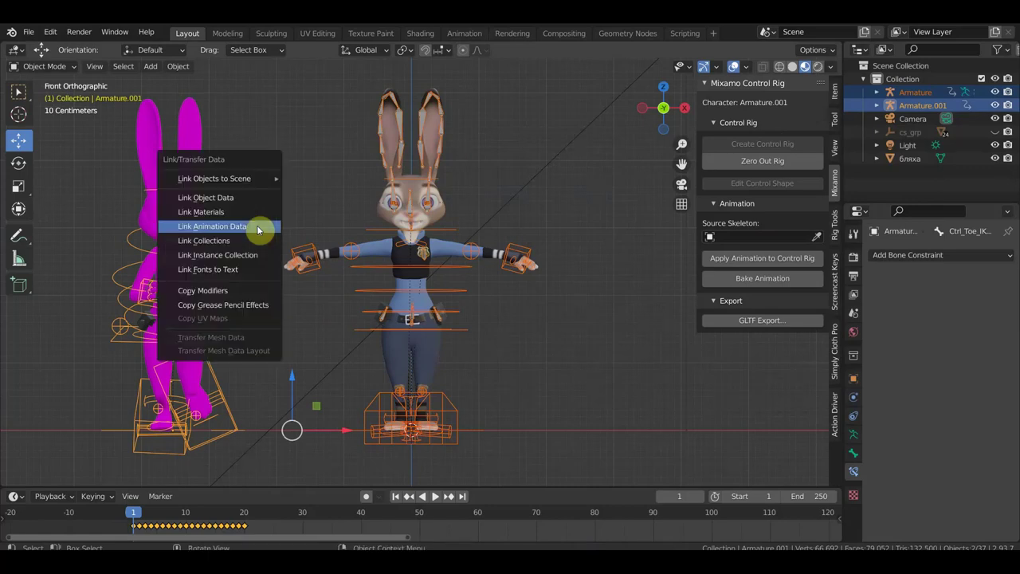
Assign the run animation to the original rig and play it back
{"action": "left_click", "coordinate": [257, 230]}
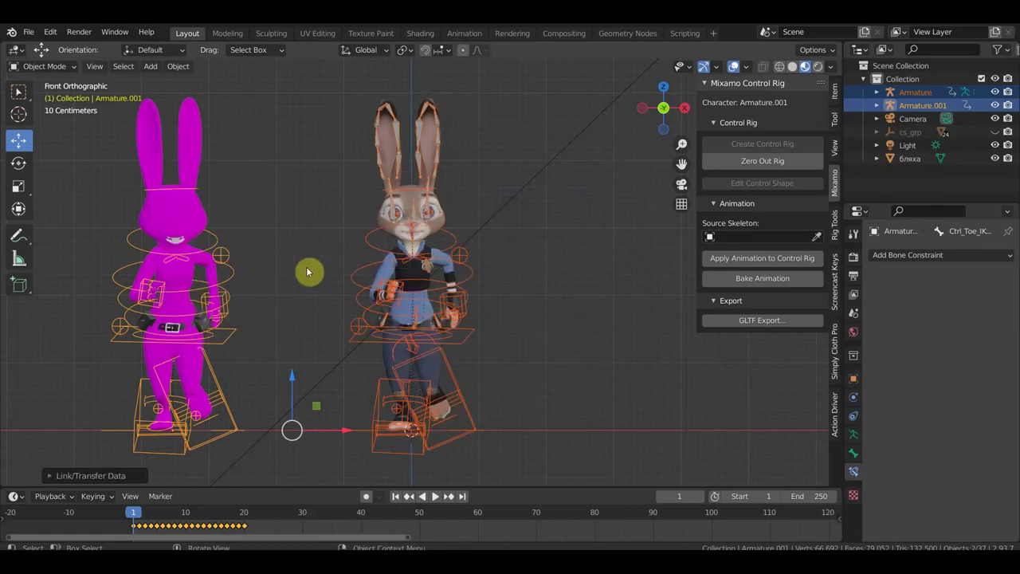
{"action": "key", "text": "space"}
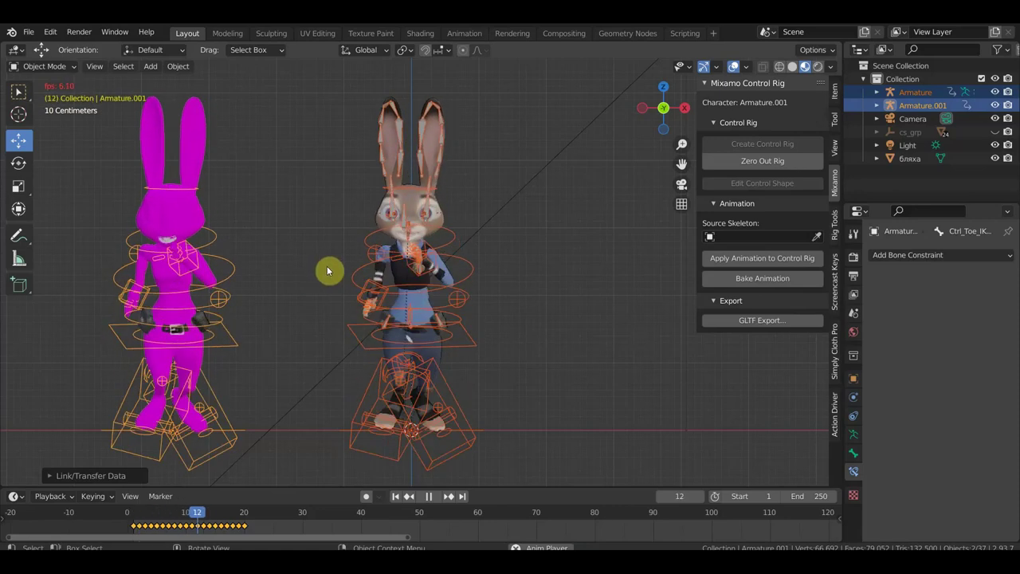
{"action": "key", "text": "space"}
Box-select and delete the magenta duplicate rabbit and its rig
{"action": "left_click_drag", "start_coordinate": [258, 459], "coordinate": [104, 96]}
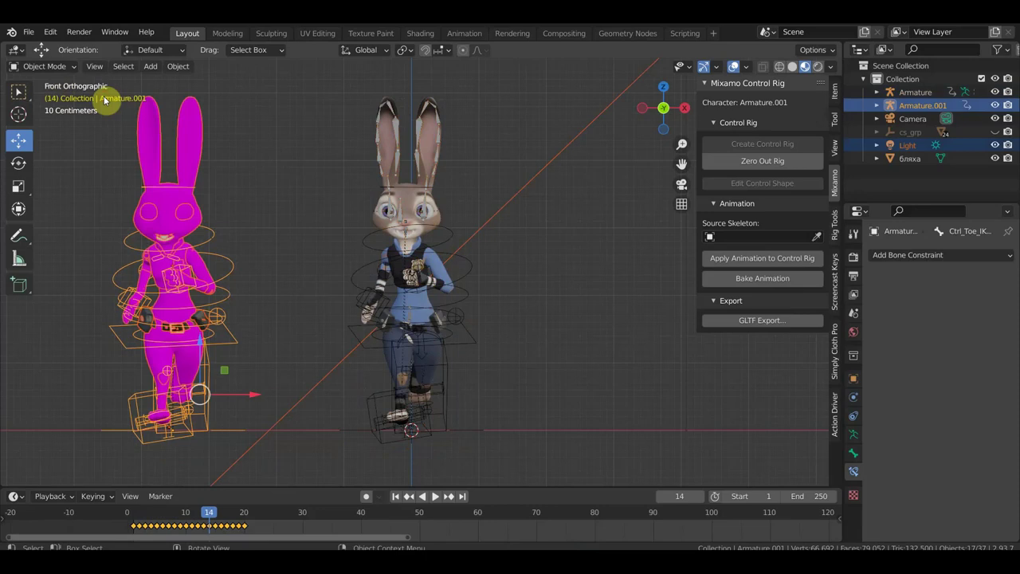
{"action": "scroll", "coordinate": [104, 96], "scroll_direction": "down", "scroll_amount": 2}
{"action": "mouse_move", "coordinate": [184, 146]}
{"action": "left_mouse_down"}
{"action": "mouse_move", "coordinate": [284, 297]}
{"action": "mouse_move", "coordinate": [292, 366]}
{"action": "left_mouse_up"}
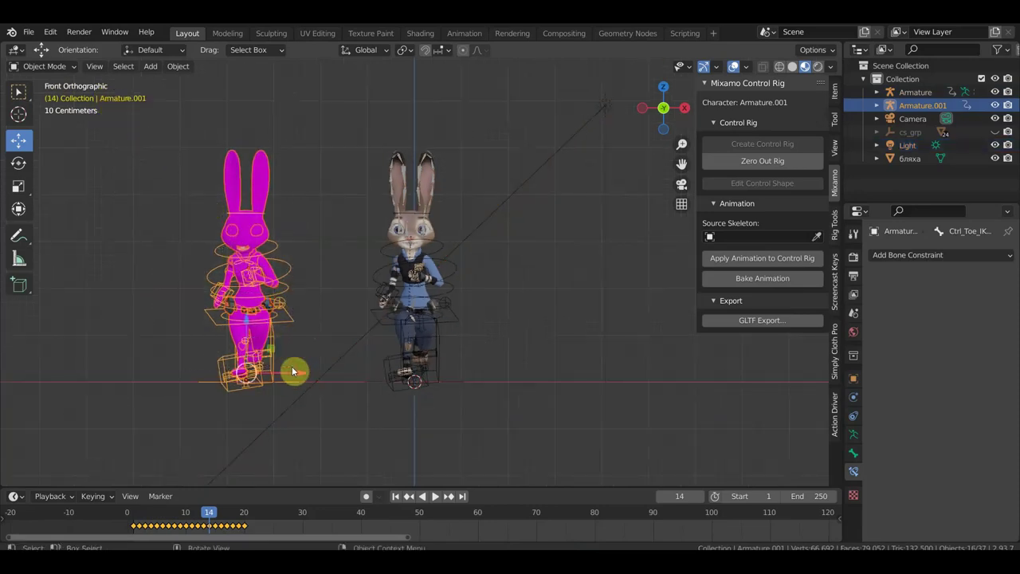
{"action": "key", "text": "x"}
{"action": "left_click", "coordinate": [295, 367]}
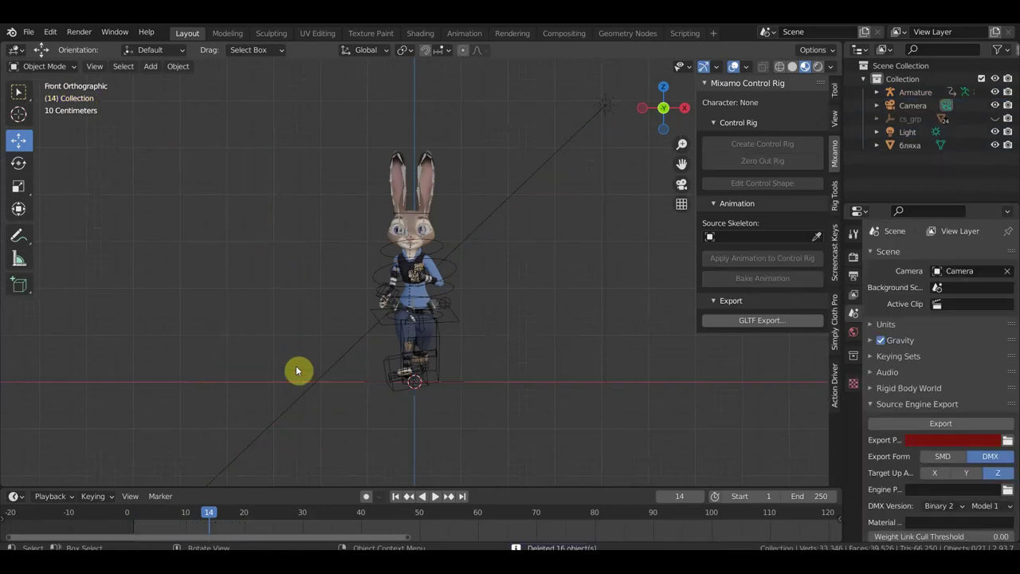
{"action": "scroll", "coordinate": [388, 337], "scroll_direction": "up", "scroll_amount": 2}
Replay the animation, then set the Timeline end frame to 20
{"action": "key", "text": "space"}
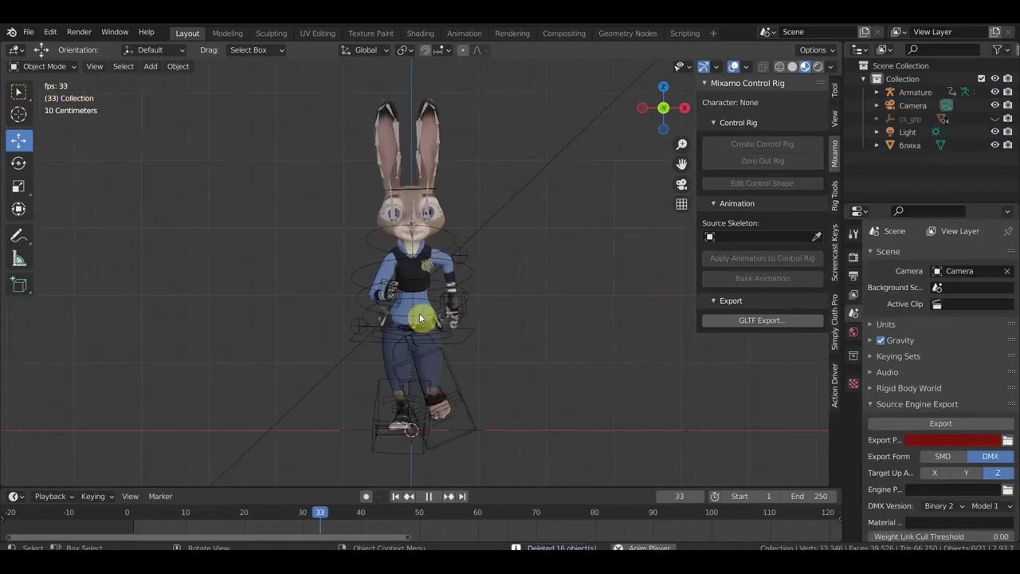
{"action": "key", "text": "space"}
{"action": "left_click", "coordinate": [821, 496]}
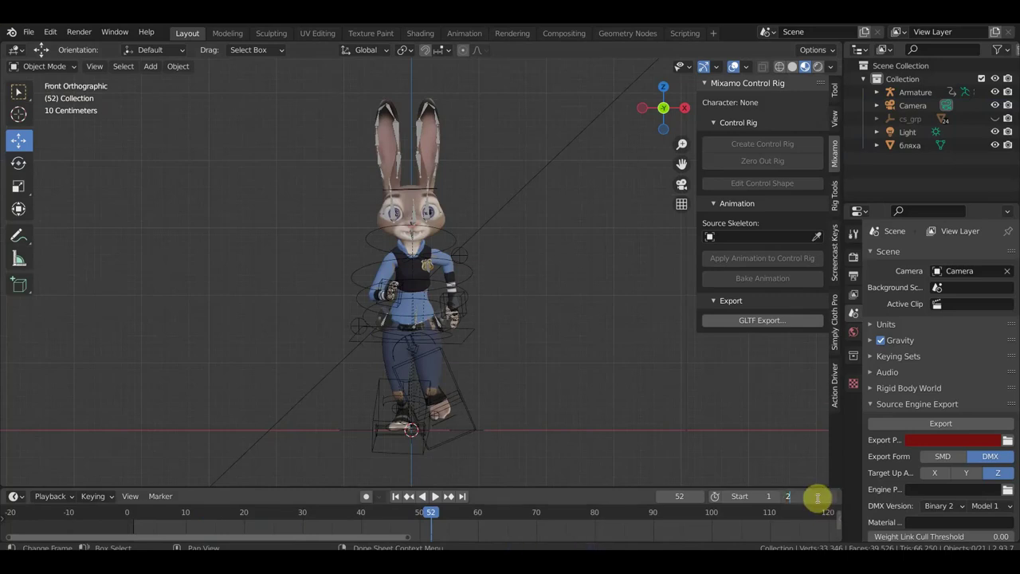
{"action": "type", "text": "0"}
{"action": "key", "text": "Return"}
{"action": "scroll", "coordinate": [479, 349], "scroll_direction": "up", "scroll_amount": 1}
{"action": "scroll", "coordinate": [452, 256], "scroll_direction": "up", "scroll_amount": 2}
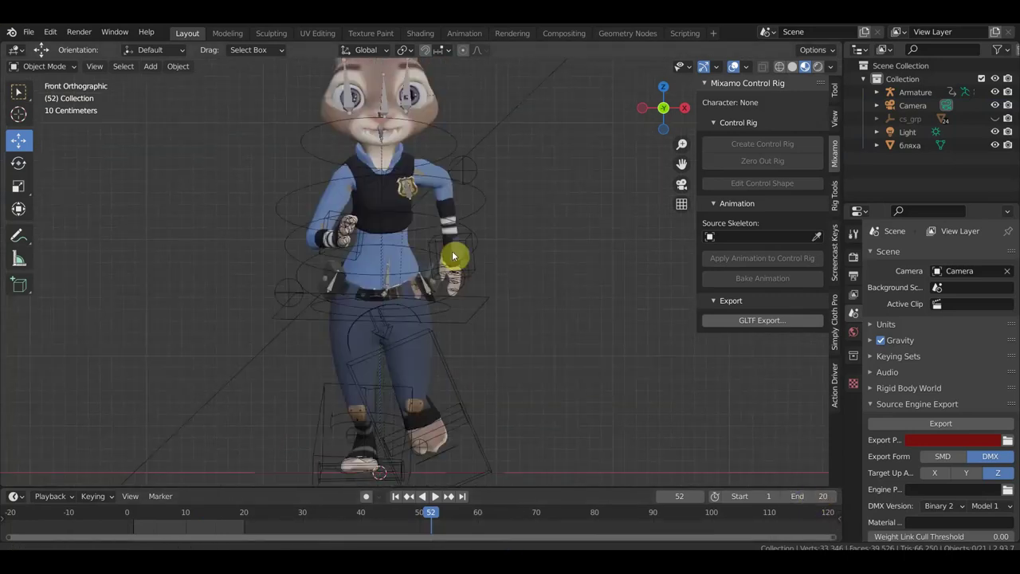
{"action": "scroll", "coordinate": [452, 256], "scroll_direction": "up", "scroll_amount": 2}
{"action": "scroll", "coordinate": [449, 244], "scroll_direction": "up", "scroll_amount": 3}
{"action": "mouse_move", "coordinate": [449, 266]}
{"action": "middle_mouse_down"}
{"action": "mouse_move", "coordinate": [444, 182]}
{"action": "mouse_move", "coordinate": [397, 257]}
{"action": "mouse_move", "coordinate": [407, 251]}
{"action": "mouse_move", "coordinate": [391, 235]}
{"action": "mouse_move", "coordinate": [399, 228]}
{"action": "mouse_move", "coordinate": [407, 255]}
{"action": "mouse_move", "coordinate": [346, 274]}
{"action": "mouse_move", "coordinate": [367, 271]}
{"action": "mouse_move", "coordinate": [321, 324]}
{"action": "middle_mouse_up"}
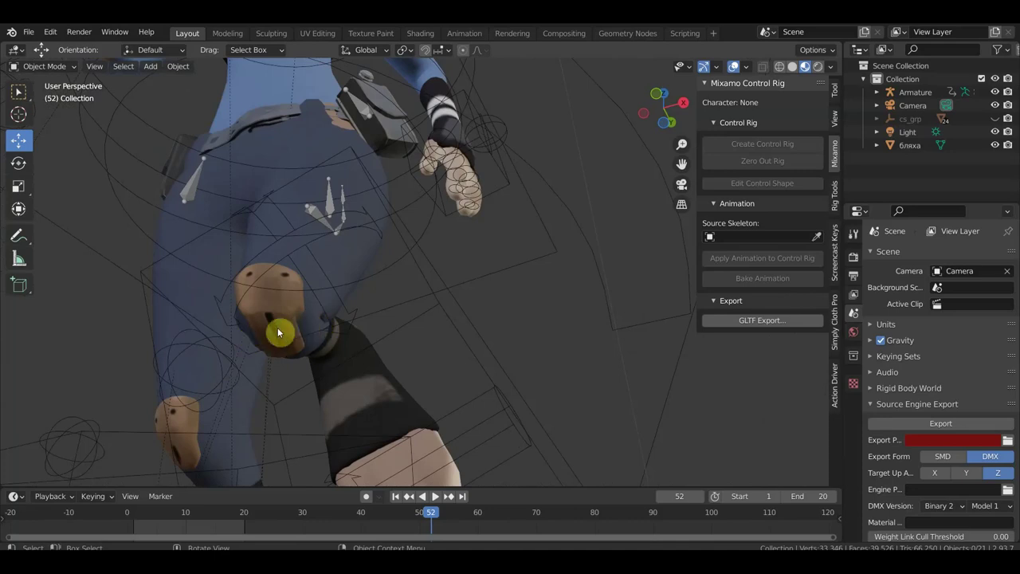
{"action": "left_click", "coordinate": [278, 313]}
{"action": "middle_click_drag", "start_coordinate": [269, 317], "coordinate": [327, 321]}
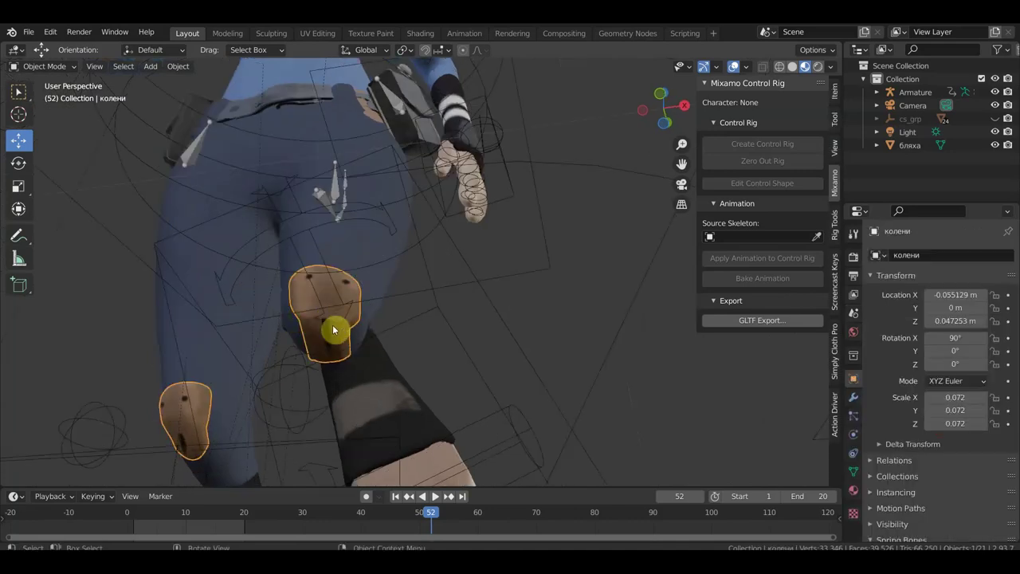
{"action": "mouse_move", "coordinate": [339, 346]}
{"action": "middle_mouse_down"}
{"action": "mouse_move", "coordinate": [348, 341]}
{"action": "mouse_move", "coordinate": [269, 383]}
{"action": "mouse_move", "coordinate": [256, 405]}
{"action": "middle_mouse_up"}
{"action": "middle_click_drag", "start_coordinate": [308, 382], "coordinate": [334, 349]}
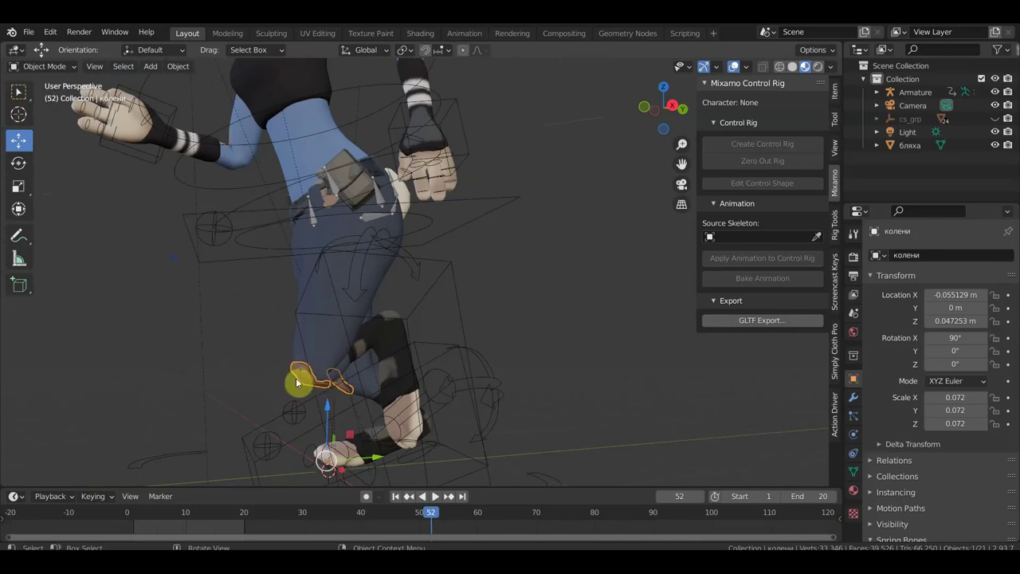
{"action": "scroll", "coordinate": [358, 325], "scroll_direction": "up", "scroll_amount": 2}
{"action": "scroll", "coordinate": [369, 378], "scroll_direction": "up", "scroll_amount": 2}
{"action": "scroll", "coordinate": [375, 303], "scroll_direction": "up", "scroll_amount": 2}
{"action": "scroll", "coordinate": [424, 319], "scroll_direction": "up", "scroll_amount": 1}
{"action": "left_click", "coordinate": [328, 264]}
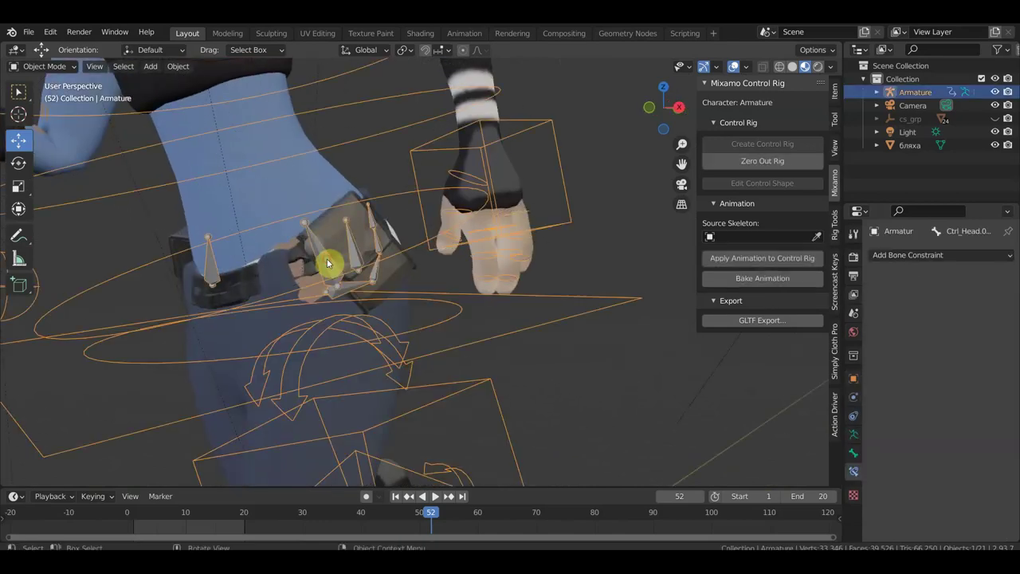
Switch the control rig into Pose Mode and orbit to the belt
{"action": "left_click", "coordinate": [48, 67]}
{"action": "left_click", "coordinate": [48, 66]}
{"action": "left_click", "coordinate": [53, 67]}
{"action": "left_click", "coordinate": [45, 110]}
{"action": "middle_click_drag", "start_coordinate": [364, 240], "coordinate": [379, 239]}
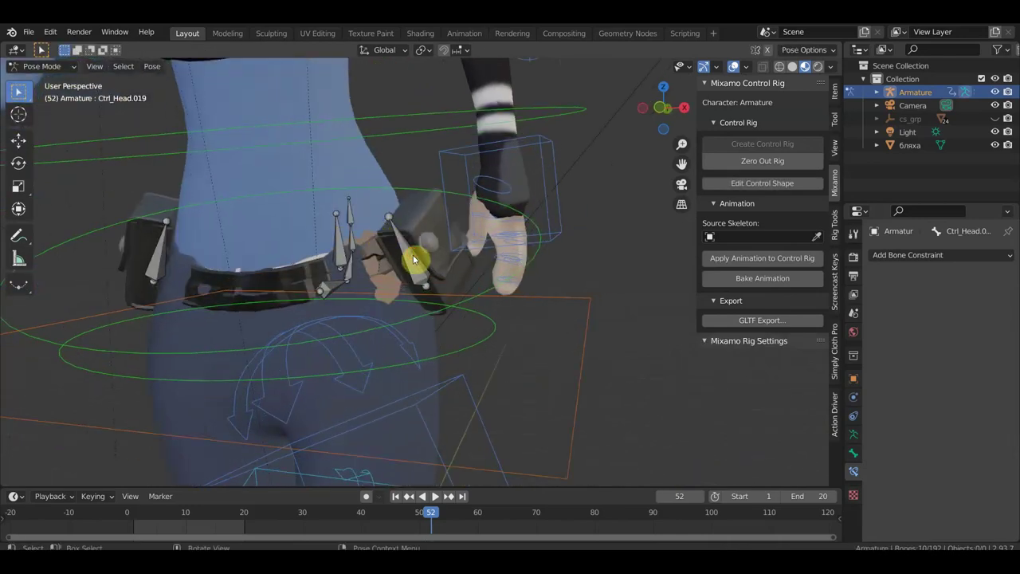
Move the bone beside the right hip, then undo the move
{"action": "key", "text": "g"}
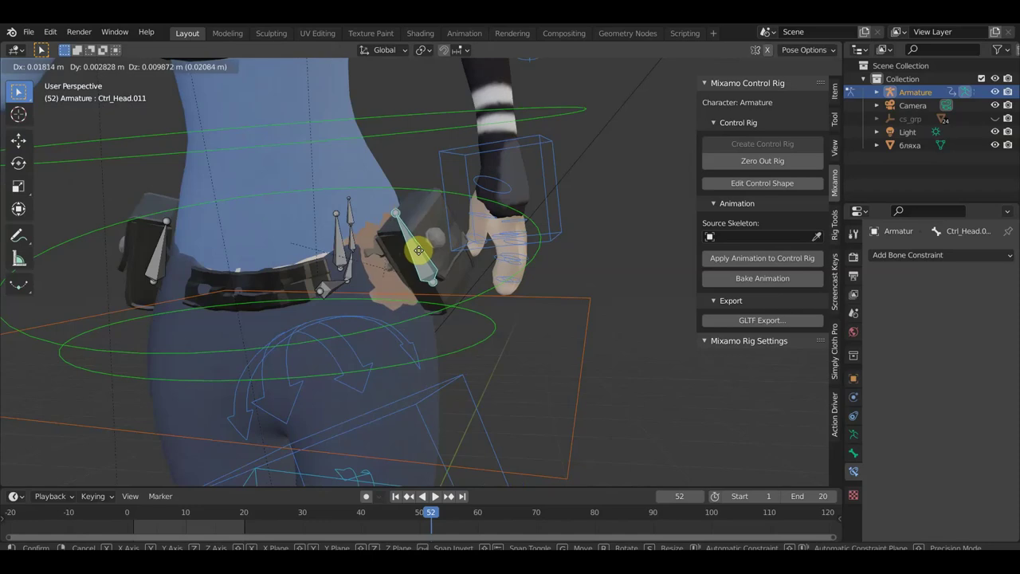
{"action": "left_click", "coordinate": [433, 255]}
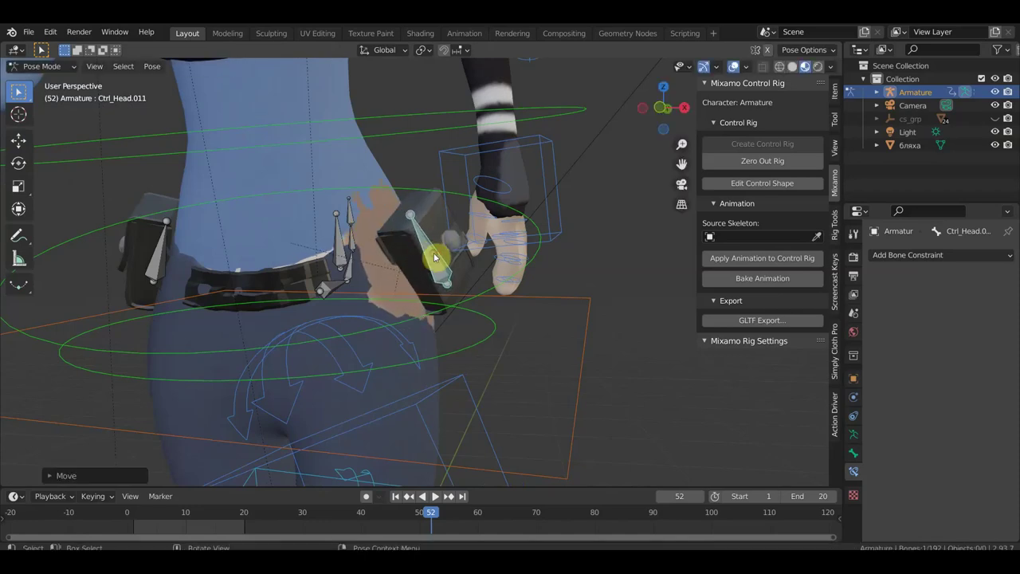
{"action": "mouse_move", "coordinate": [433, 255]}
{"action": "middle_mouse_down"}
{"action": "mouse_move", "coordinate": [457, 255]}
{"action": "mouse_move", "coordinate": [433, 251]}
{"action": "middle_mouse_up"}
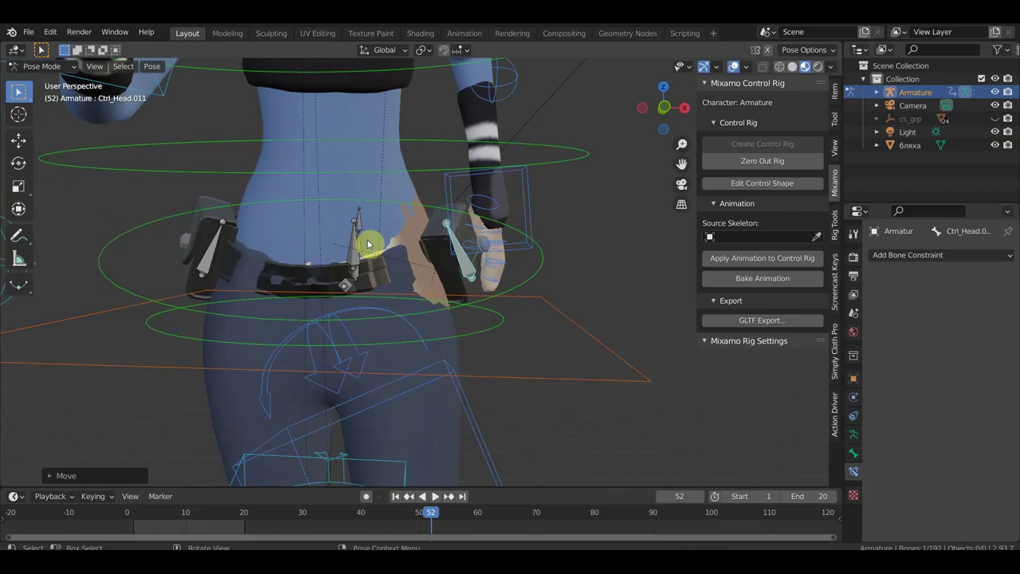
{"action": "key", "text": "ctrl+z"}
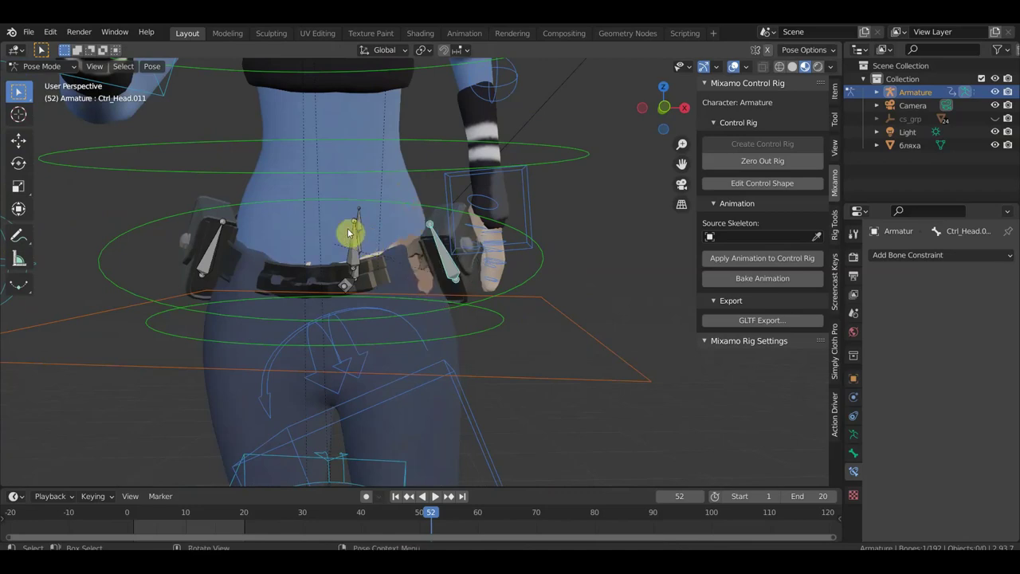
{"action": "scroll", "coordinate": [342, 234], "scroll_direction": "down", "scroll_amount": 5}
{"action": "left_click", "coordinate": [49, 68]}
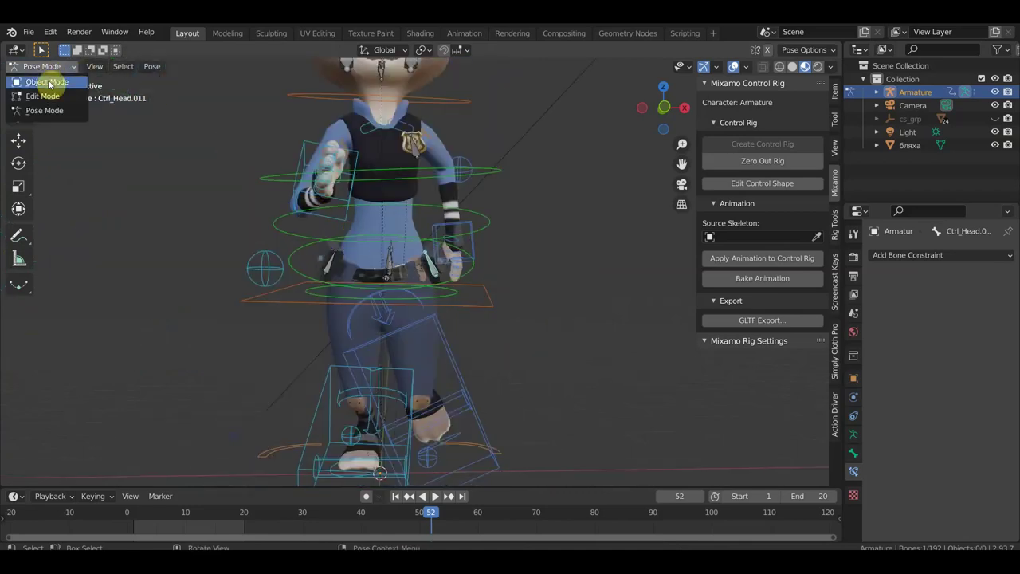
In Edit Mode, move the left and right hip-pouch bones outward
{"action": "left_click", "coordinate": [46, 96]}
{"action": "left_click", "coordinate": [331, 254]}
{"action": "left_click_drag", "start_coordinate": [337, 253], "coordinate": [313, 253]}
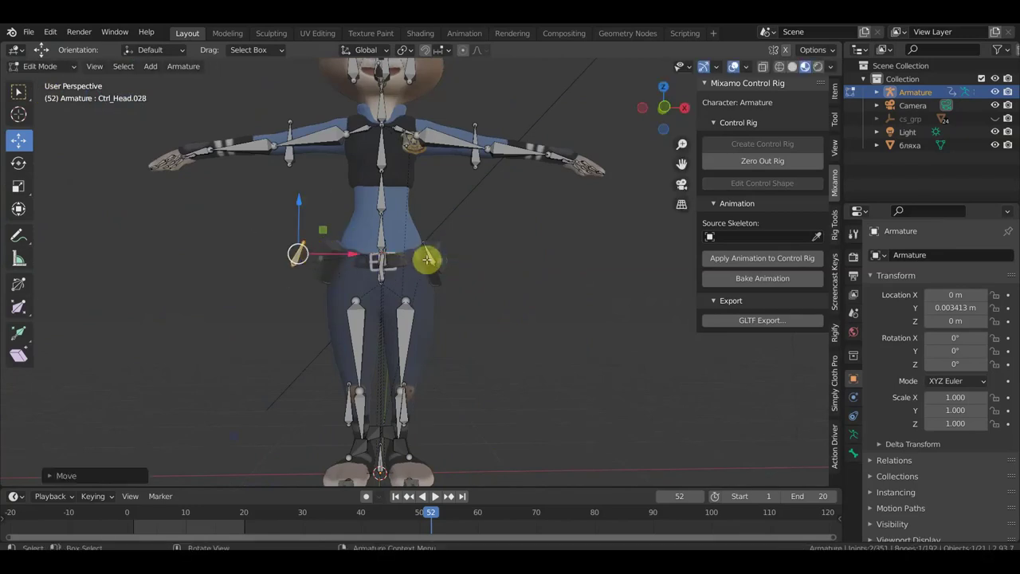
{"action": "left_click", "coordinate": [429, 256]}
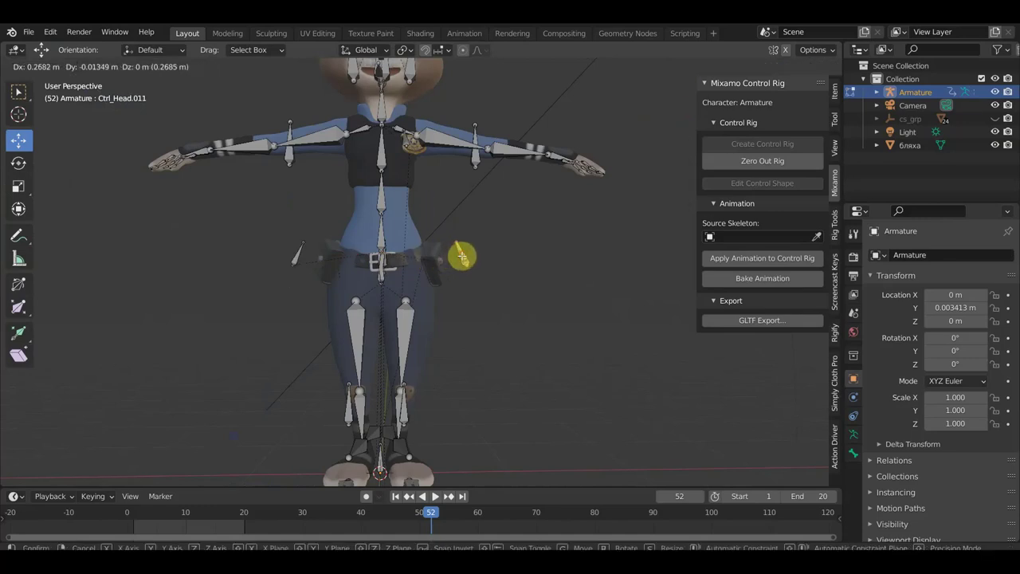
{"action": "left_click", "coordinate": [462, 256]}
Return the rig to Object Mode and check the result
{"action": "left_click", "coordinate": [43, 67]}
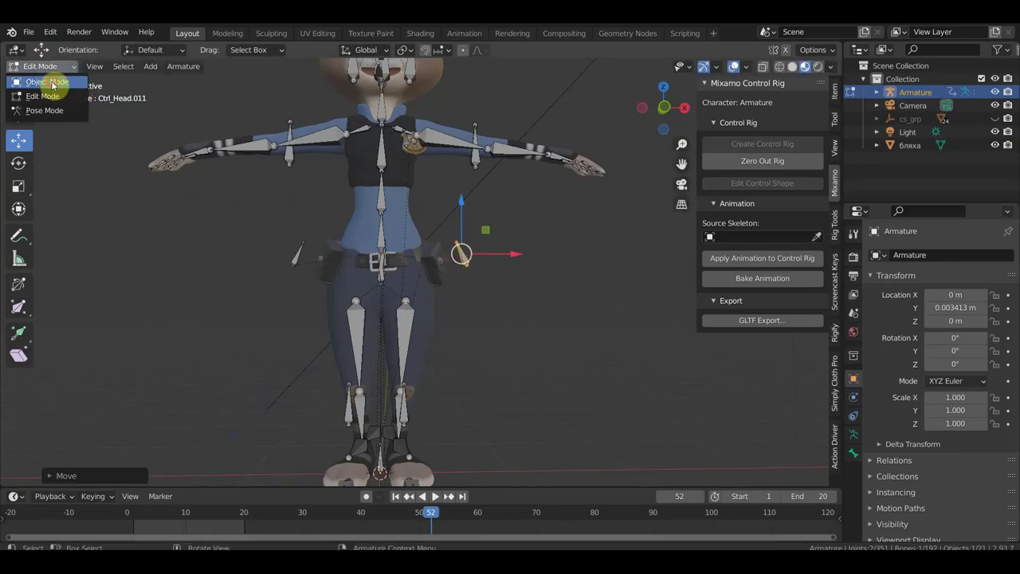
{"action": "left_click", "coordinate": [52, 83]}
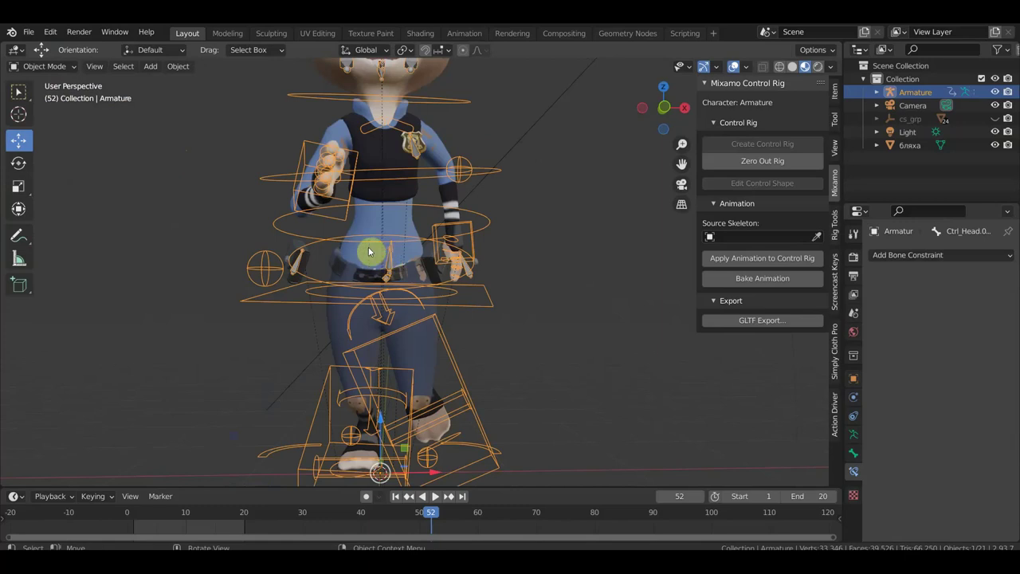
{"action": "scroll", "coordinate": [369, 253], "scroll_direction": "up", "scroll_amount": 2}
{"action": "scroll", "coordinate": [369, 253], "scroll_direction": "up", "scroll_amount": 3}
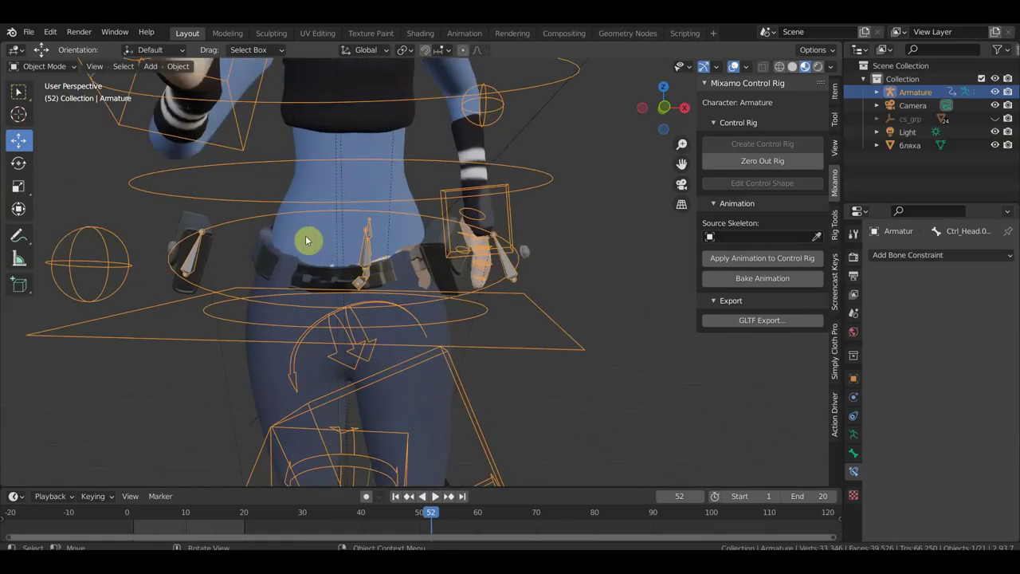
{"action": "scroll", "coordinate": [312, 220], "scroll_direction": "down", "scroll_amount": 4}
{"action": "scroll", "coordinate": [382, 193], "scroll_direction": "up", "scroll_amount": 1}
{"action": "scroll", "coordinate": [422, 210], "scroll_direction": "down", "scroll_amount": 3}
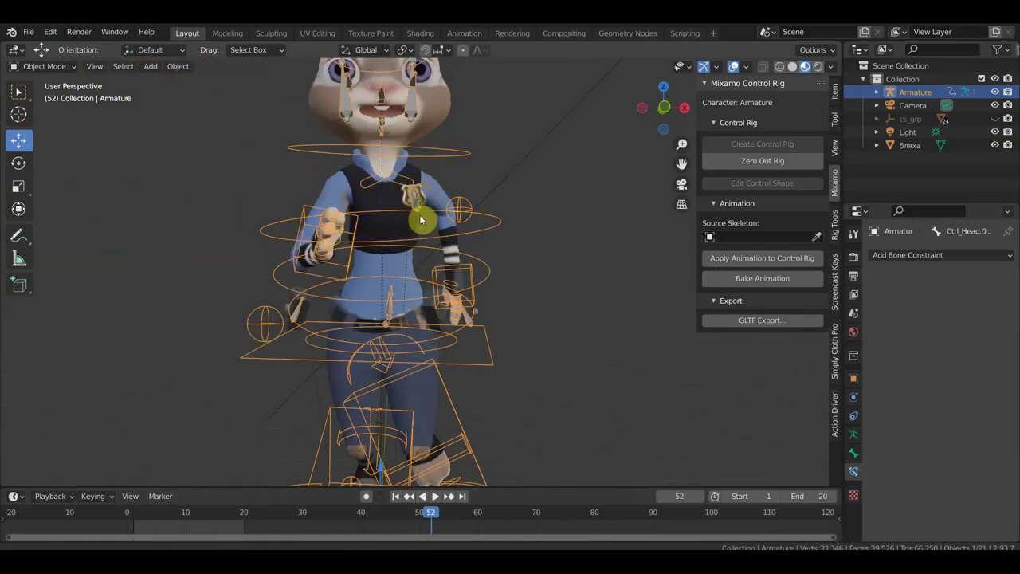
{"action": "scroll", "coordinate": [429, 233], "scroll_direction": "up", "scroll_amount": 2}
Parent the rabbit's body mesh to the control rig with automatic weights
{"action": "left_click", "coordinate": [445, 207]}
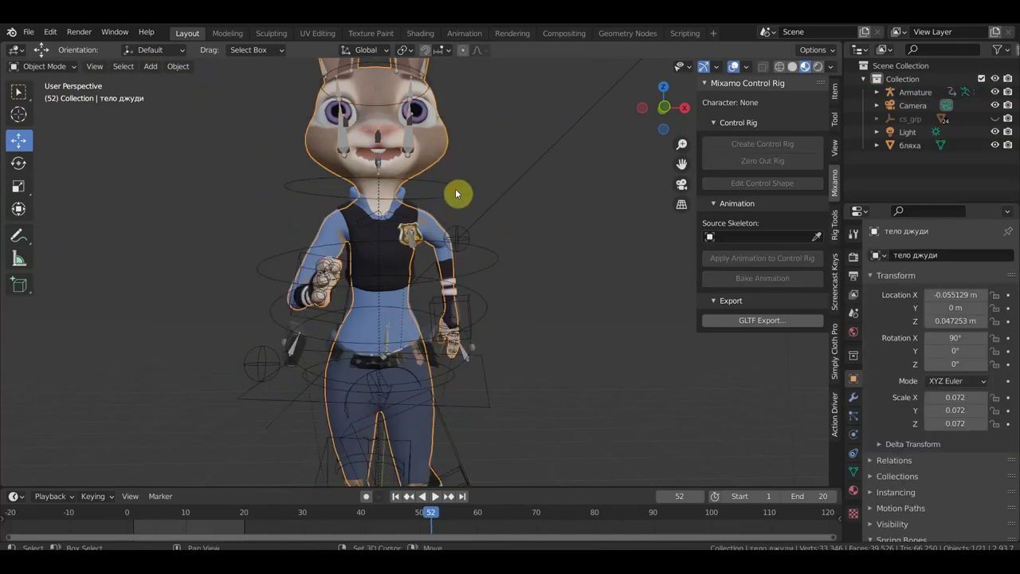
{"action": "left_click", "coordinate": [472, 189], "text": "shift"}
{"action": "key", "text": "ctrl+p"}
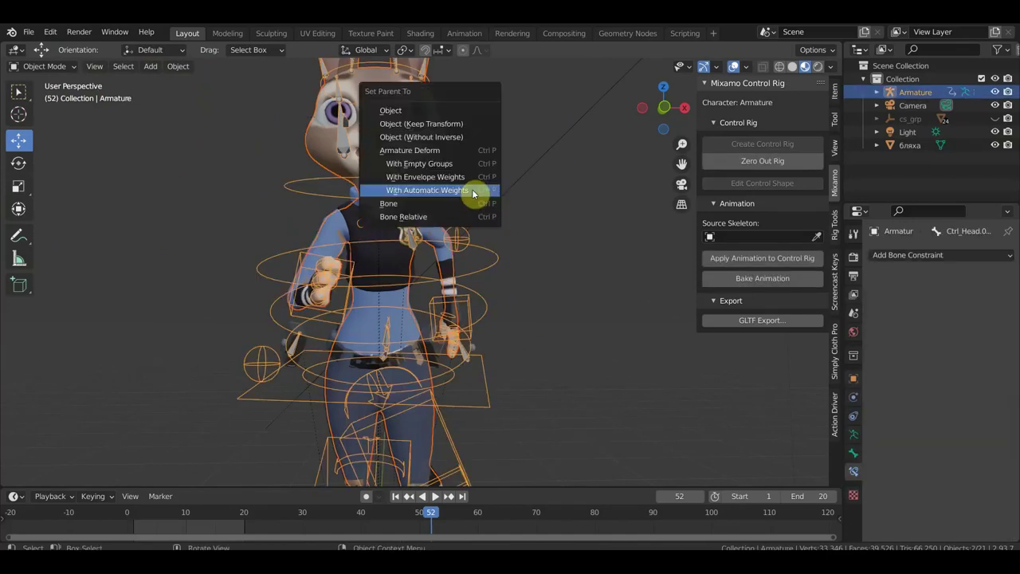
{"action": "left_click", "coordinate": [472, 190]}
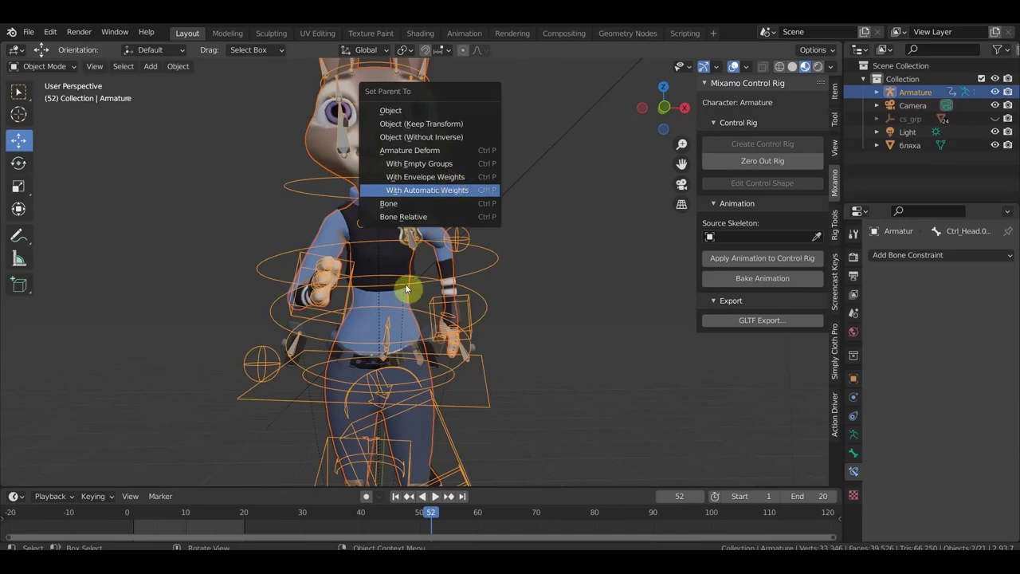
Select the pouch and move it toward the right hip
{"action": "scroll", "coordinate": [389, 362], "scroll_direction": "up", "scroll_amount": 2}
{"action": "scroll", "coordinate": [392, 349], "scroll_direction": "up", "scroll_amount": 2}
{"action": "scroll", "coordinate": [375, 299], "scroll_direction": "up", "scroll_amount": 2}
{"action": "middle_click_drag", "start_coordinate": [397, 313], "coordinate": [420, 312]}
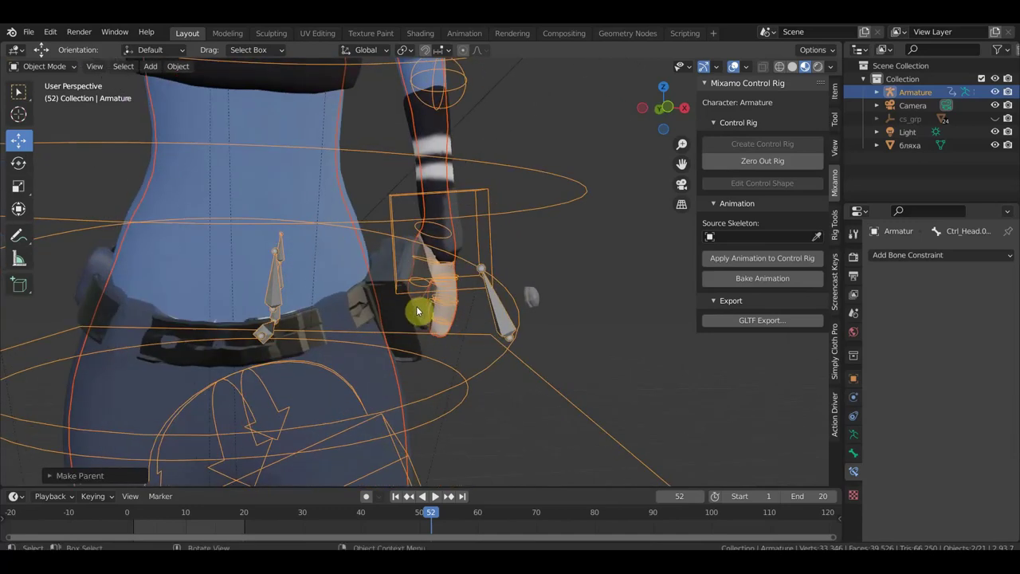
{"action": "left_click", "coordinate": [408, 311]}
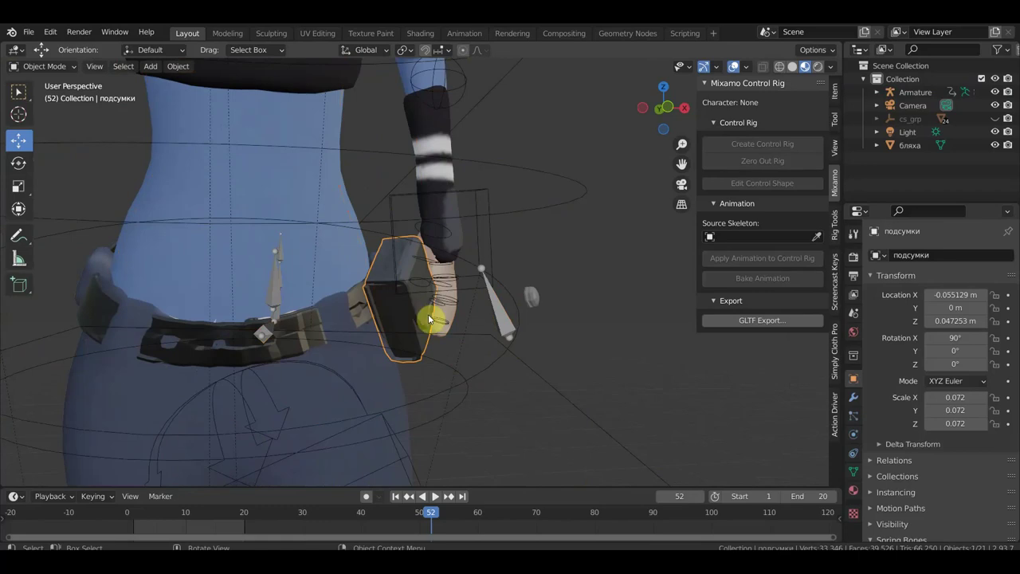
{"action": "key", "text": "g"}
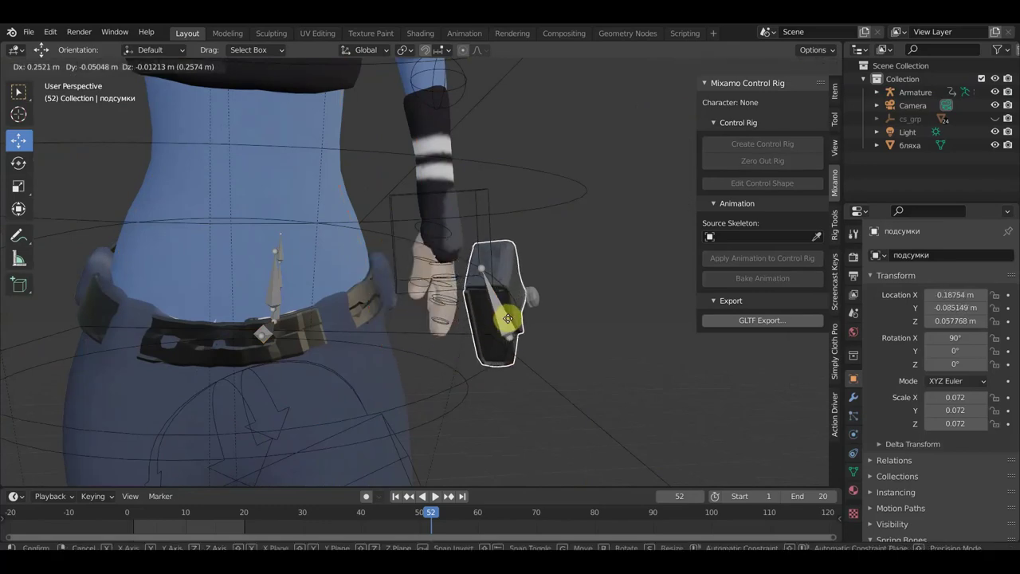
{"action": "left_click", "coordinate": [510, 323]}
Reposition the pouch until it sits on the belt's right side by the hand
{"action": "middle_click_drag", "start_coordinate": [510, 323], "coordinate": [380, 342]}
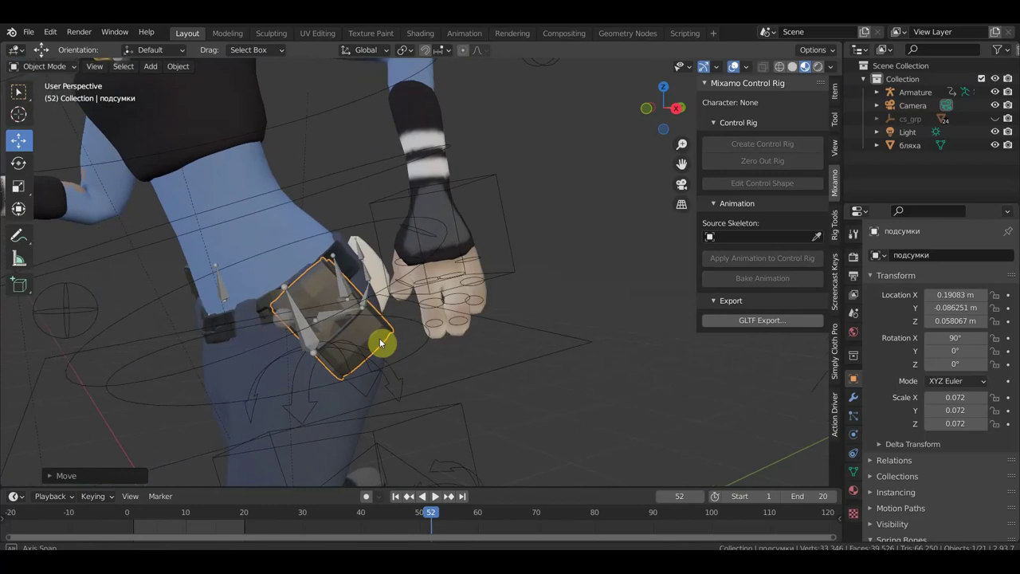
{"action": "key", "text": "g"}
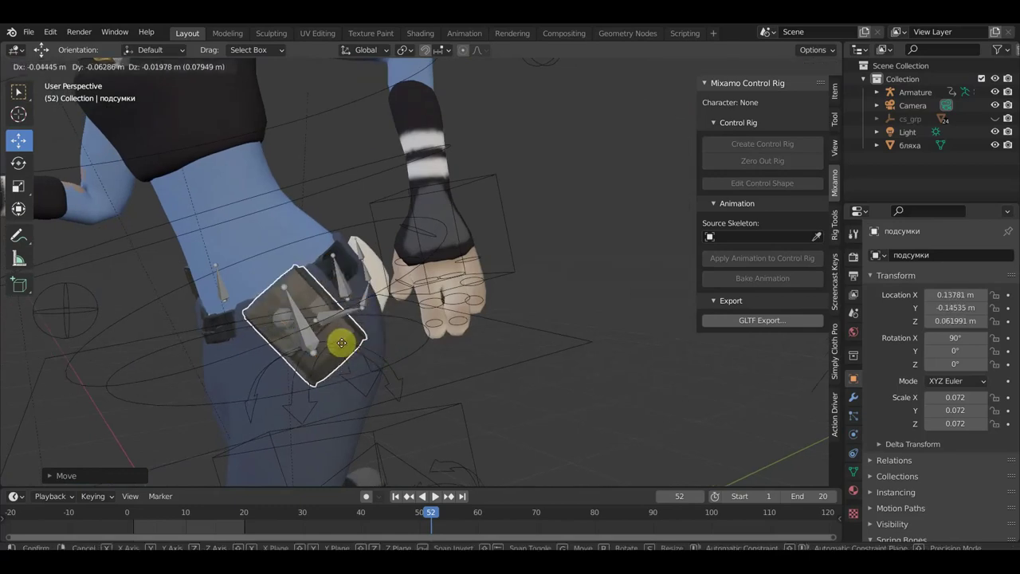
{"action": "left_click", "coordinate": [335, 343]}
{"action": "middle_click_drag", "start_coordinate": [337, 345], "coordinate": [482, 333]}
{"action": "key", "text": "g"}
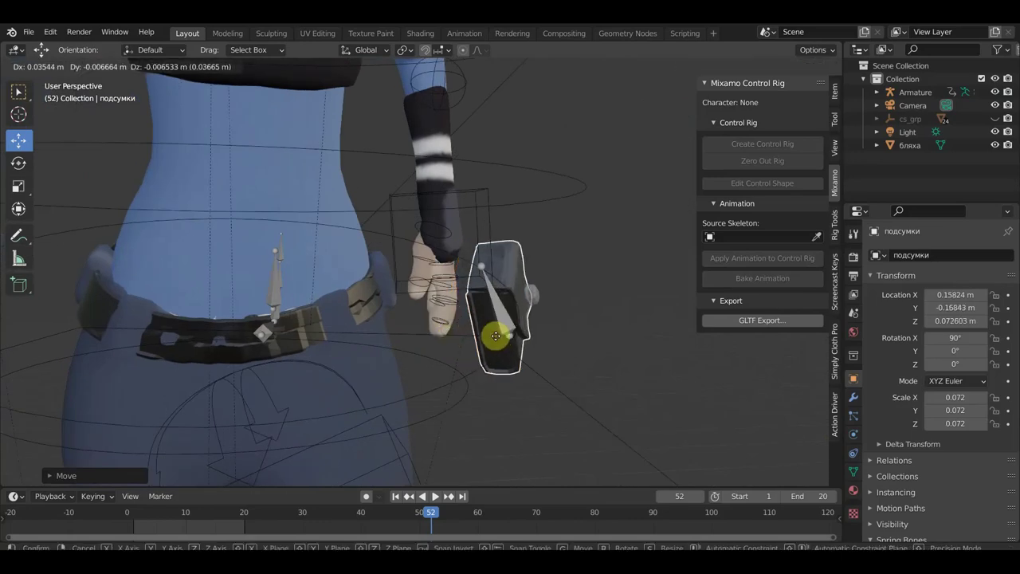
{"action": "left_click", "coordinate": [505, 337]}
{"action": "scroll", "coordinate": [505, 340], "scroll_direction": "down", "scroll_amount": 1}
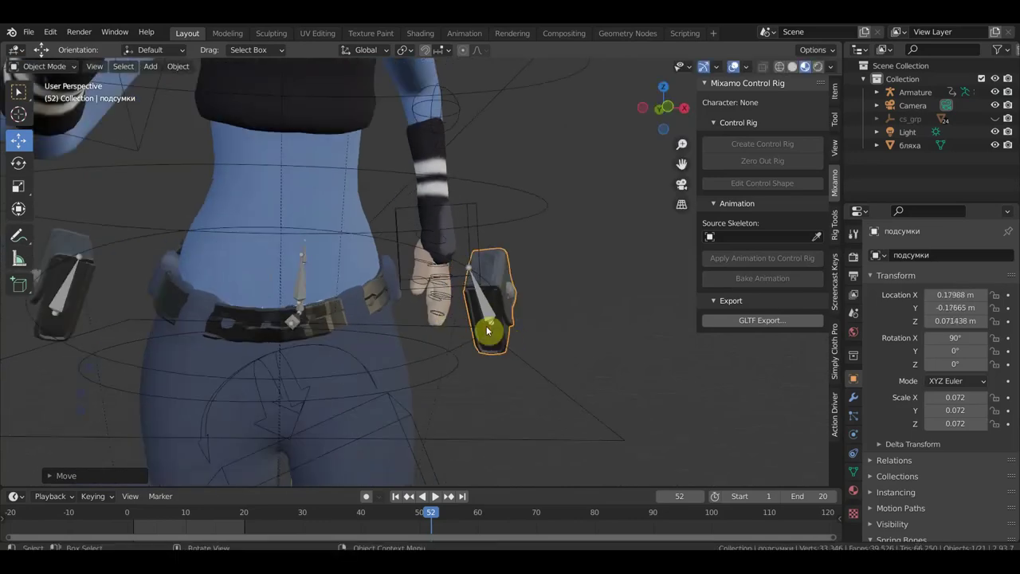
Select the armature beside the pouch
{"action": "left_click", "coordinate": [491, 316]}
{"action": "left_click", "coordinate": [491, 315]}
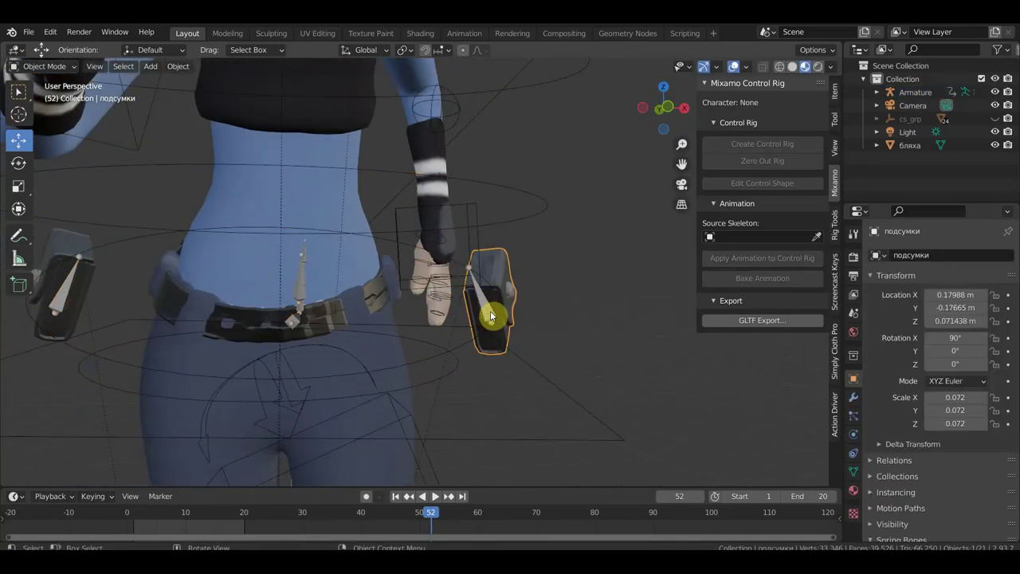
{"action": "left_click", "coordinate": [52, 70]}
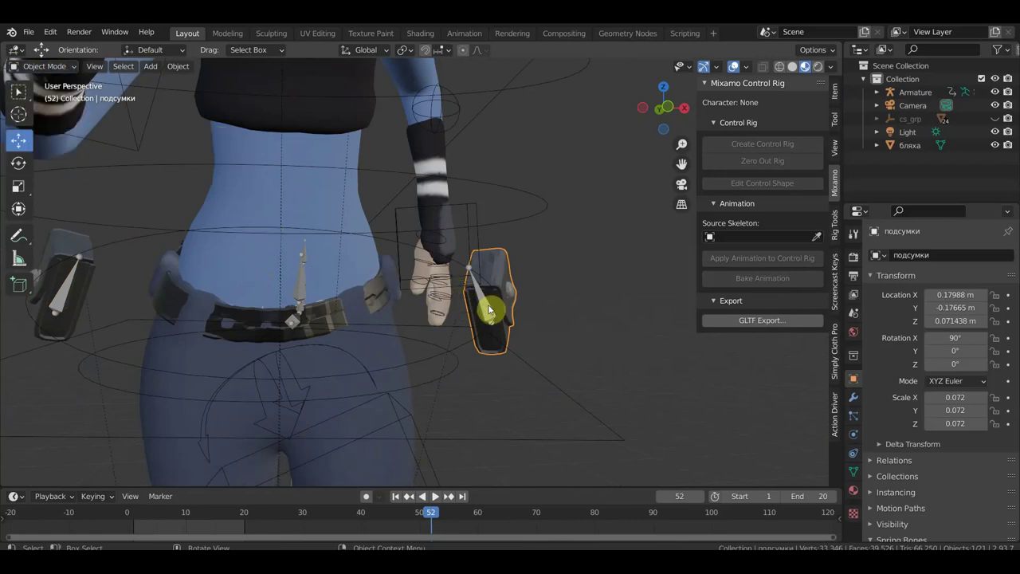
{"action": "left_click", "coordinate": [488, 311]}
{"action": "left_click", "coordinate": [47, 67]}
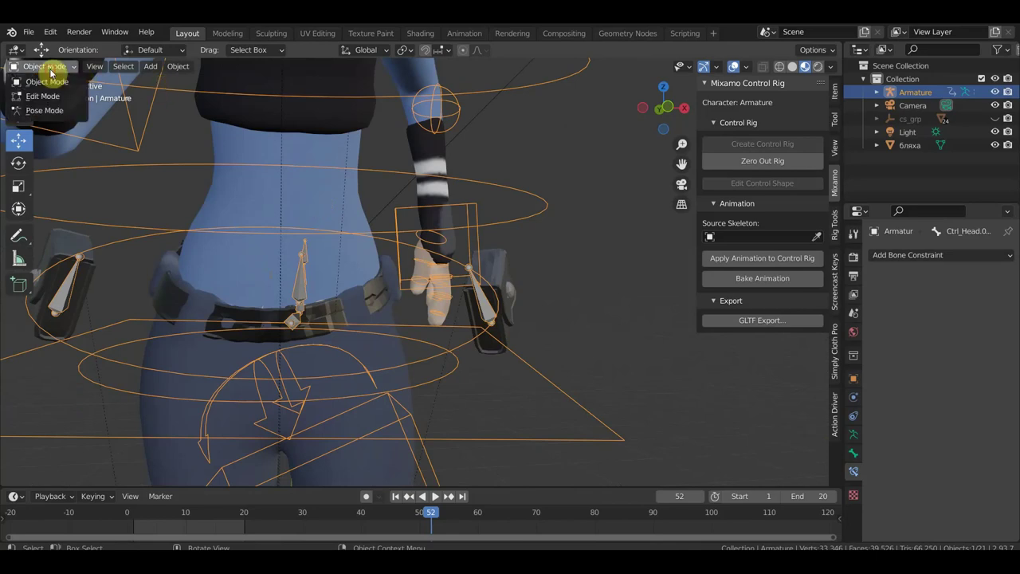
In Pose Mode, move the nearby control bone onto the pouch, then return to Object Mode
{"action": "left_click", "coordinate": [61, 110]}
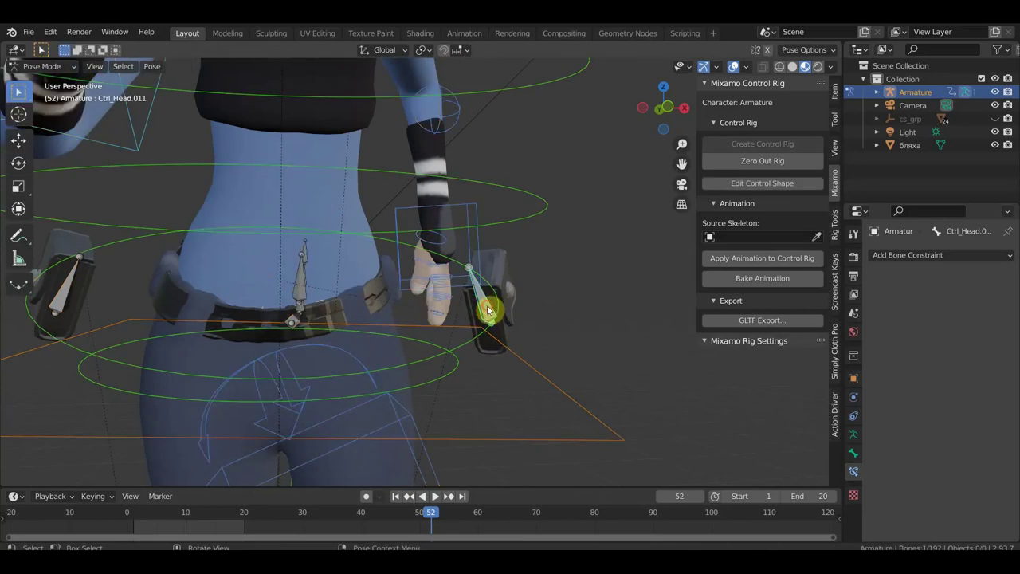
{"action": "key", "text": "g"}
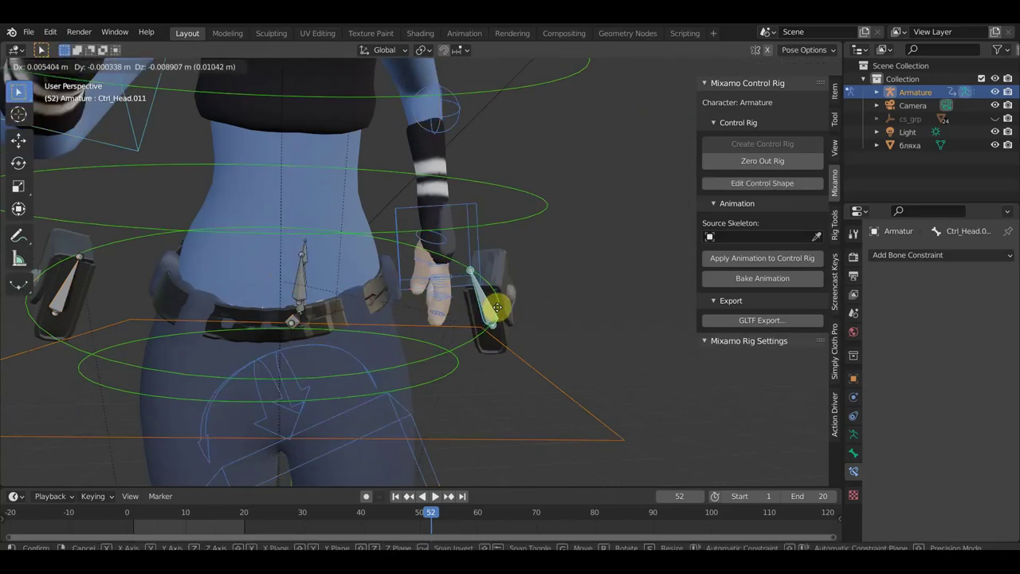
{"action": "left_click", "coordinate": [498, 311]}
{"action": "middle_click_drag", "start_coordinate": [474, 290], "coordinate": [433, 322]}
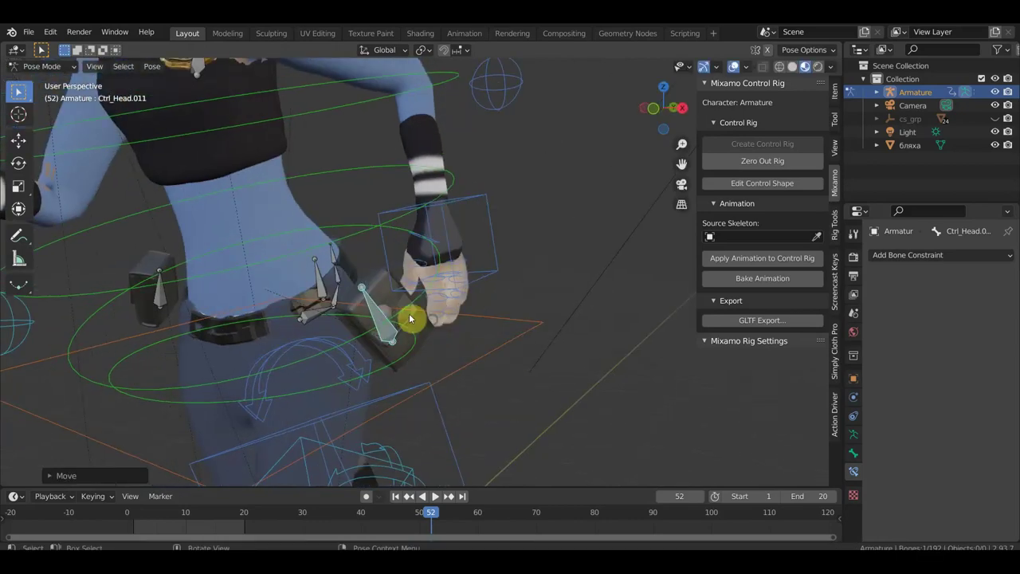
{"action": "left_click", "coordinate": [55, 67]}
{"action": "left_click", "coordinate": [53, 84]}
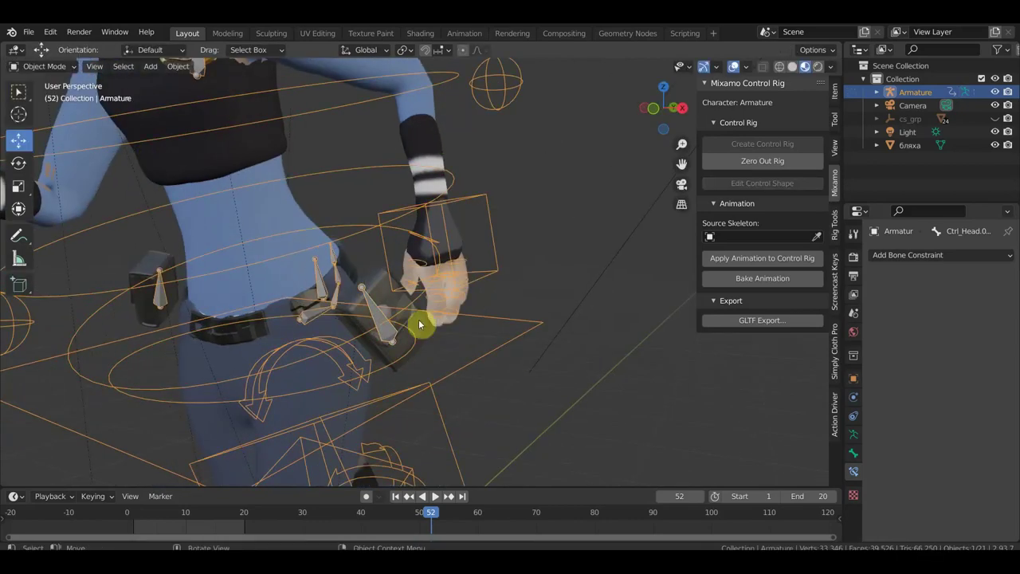
Parent the pouch to the active control bone with Ctrl+P > Bone
{"action": "left_click", "coordinate": [379, 289]}
{"action": "left_click", "coordinate": [364, 296]}
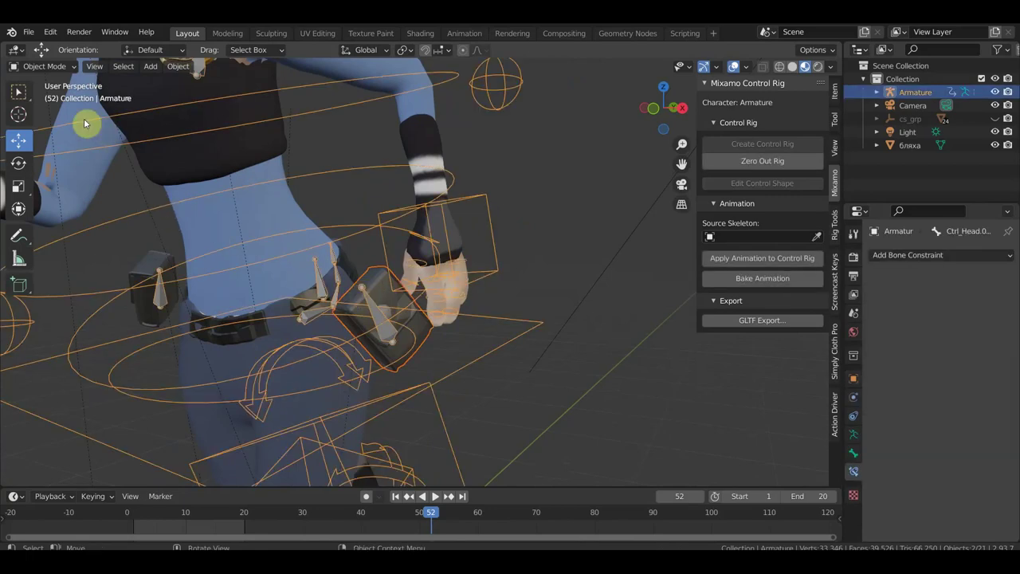
{"action": "left_click", "coordinate": [50, 69]}
{"action": "left_click", "coordinate": [44, 110]}
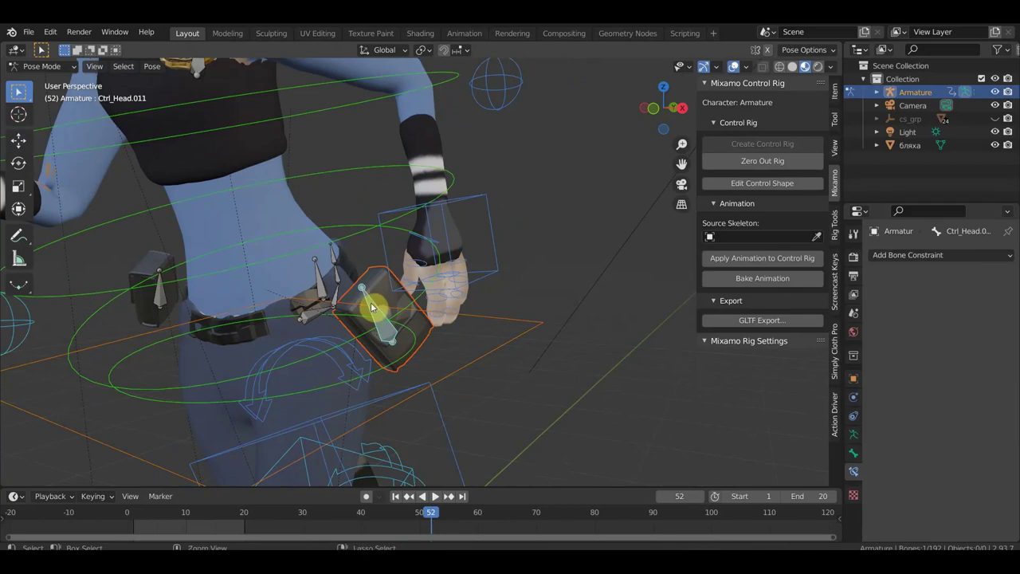
{"action": "key", "text": "ctrl+p"}
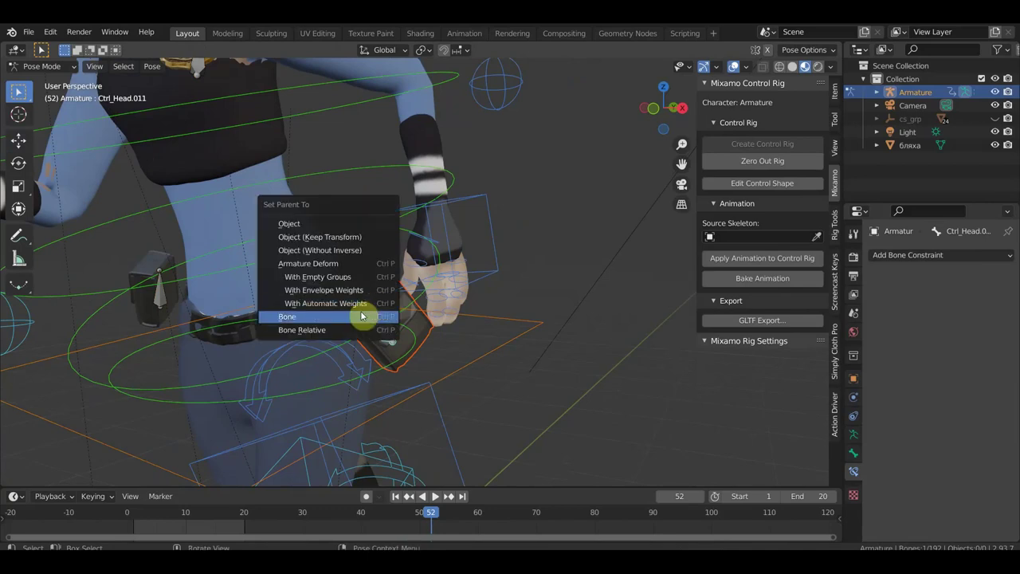
{"action": "left_click", "coordinate": [356, 319]}
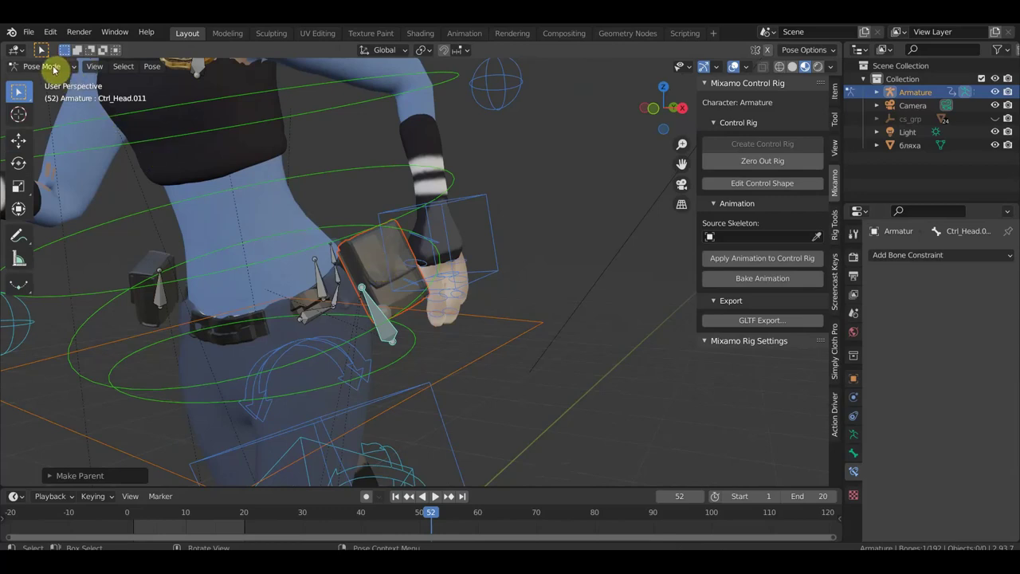
{"action": "left_click", "coordinate": [54, 69]}
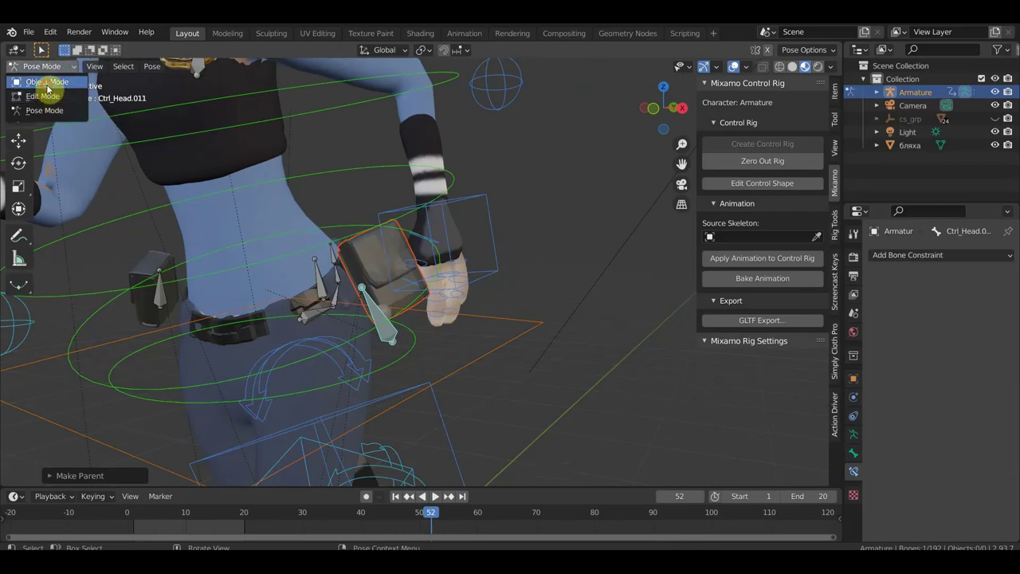
{"action": "left_click", "coordinate": [47, 85]}
{"action": "left_click", "coordinate": [372, 261]}
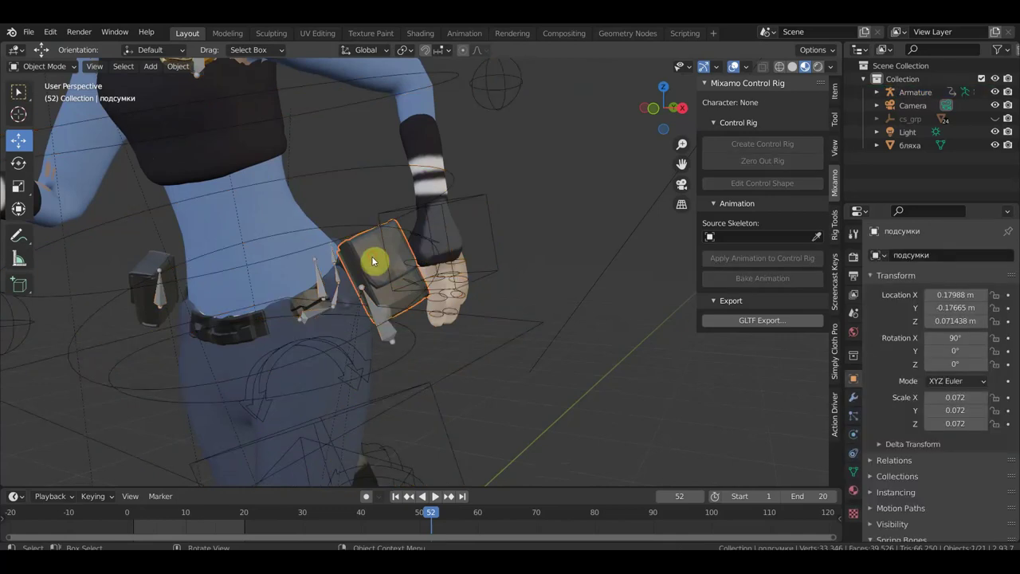
Move the pouch to a new spot on the hip
{"action": "key", "text": "g"}
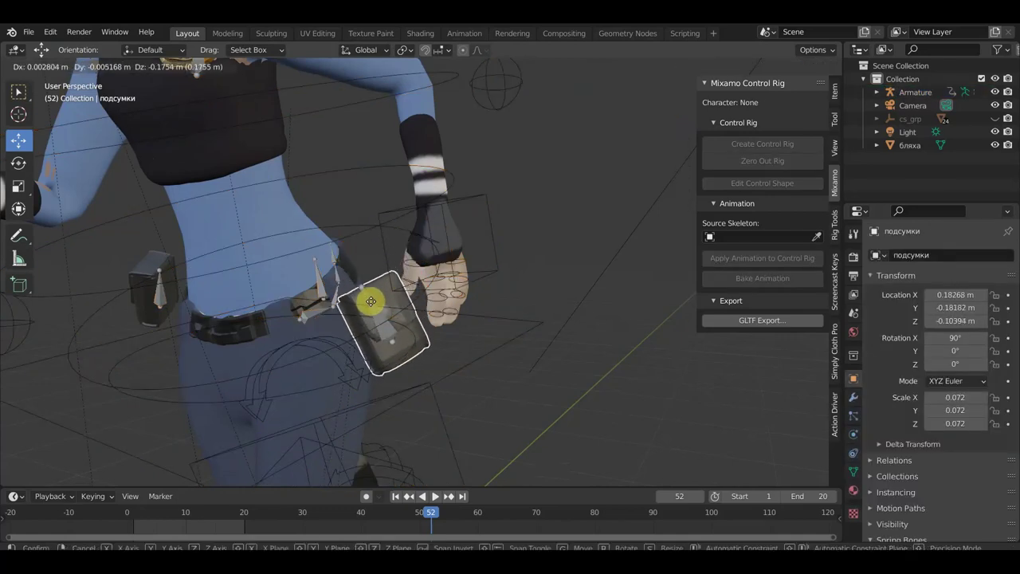
{"action": "left_click", "coordinate": [366, 303]}
{"action": "mouse_move", "coordinate": [367, 302]}
{"action": "middle_mouse_down"}
{"action": "mouse_move", "coordinate": [512, 313]}
{"action": "mouse_move", "coordinate": [490, 314]}
{"action": "middle_mouse_up"}
{"action": "key", "text": "g"}
{"action": "left_click", "coordinate": [530, 323]}
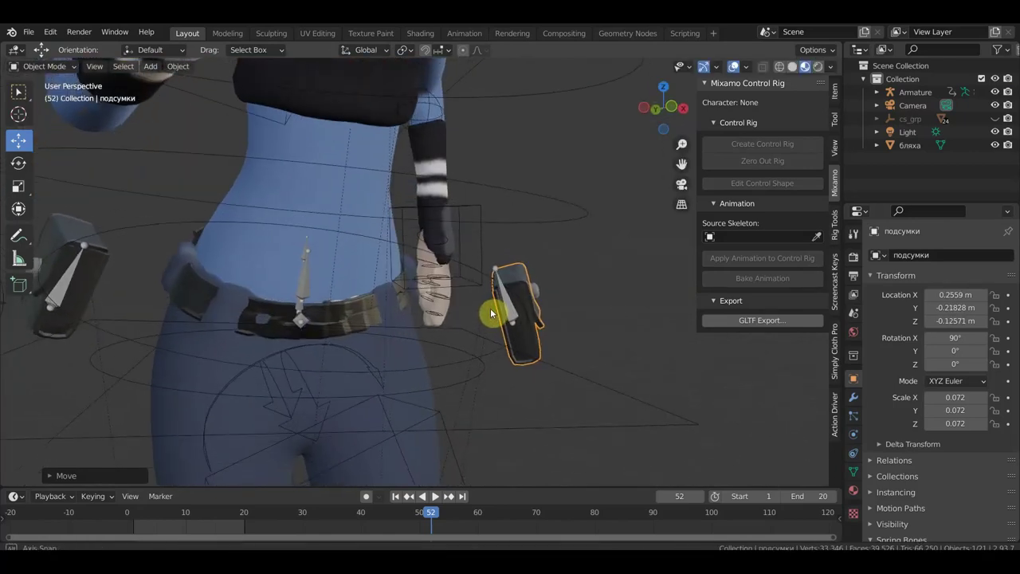
In Pose Mode, move the right pouch's control bone onto the hip
{"action": "left_click", "coordinate": [505, 309]}
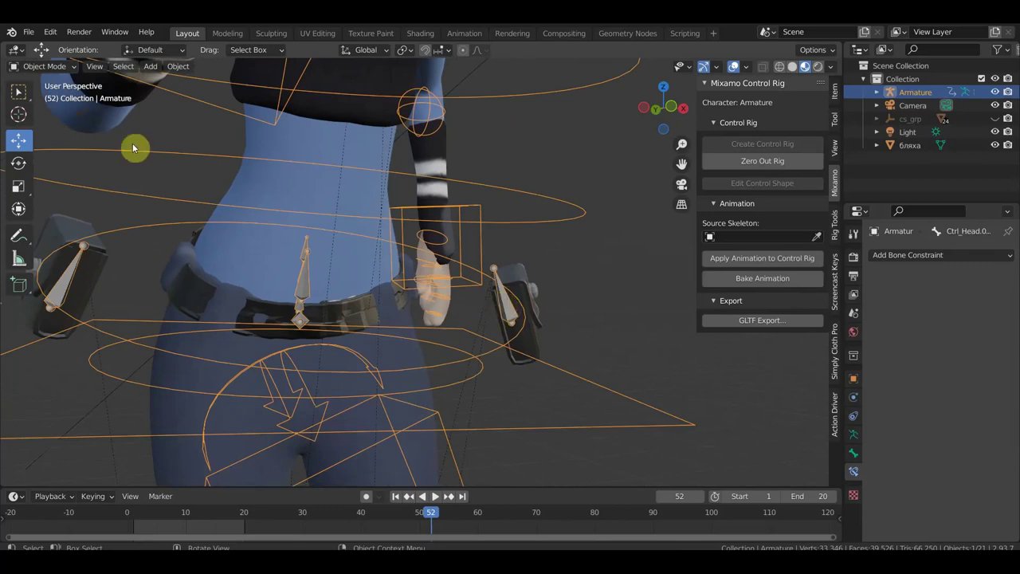
{"action": "left_click", "coordinate": [44, 66]}
{"action": "left_click", "coordinate": [57, 112]}
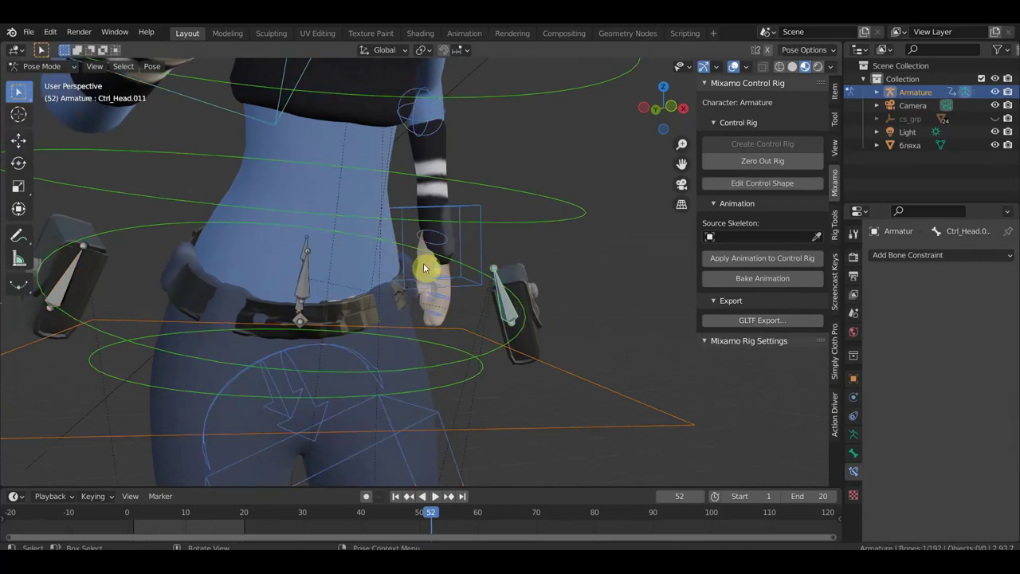
{"action": "key", "text": "g"}
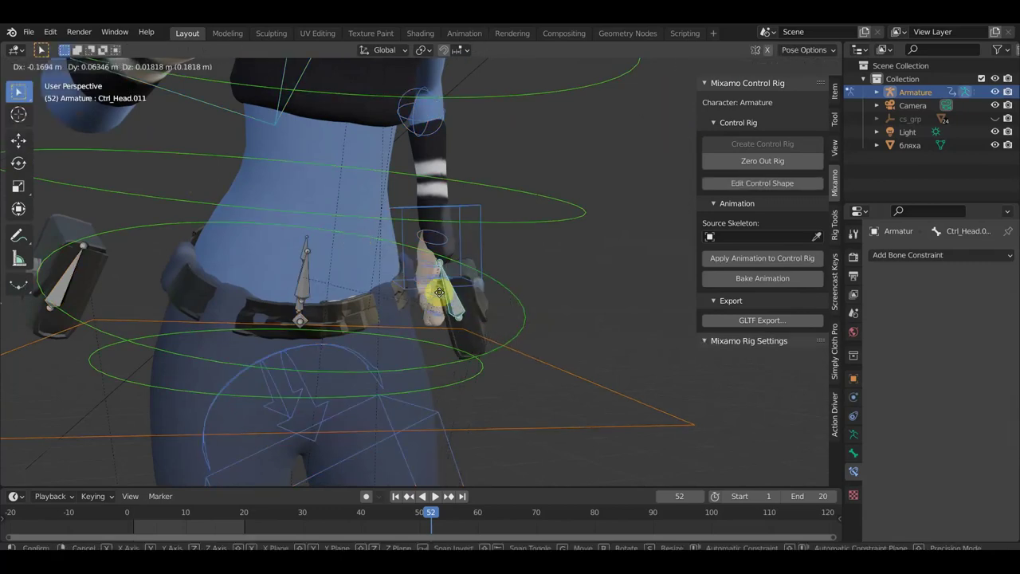
{"action": "left_click", "coordinate": [407, 277]}
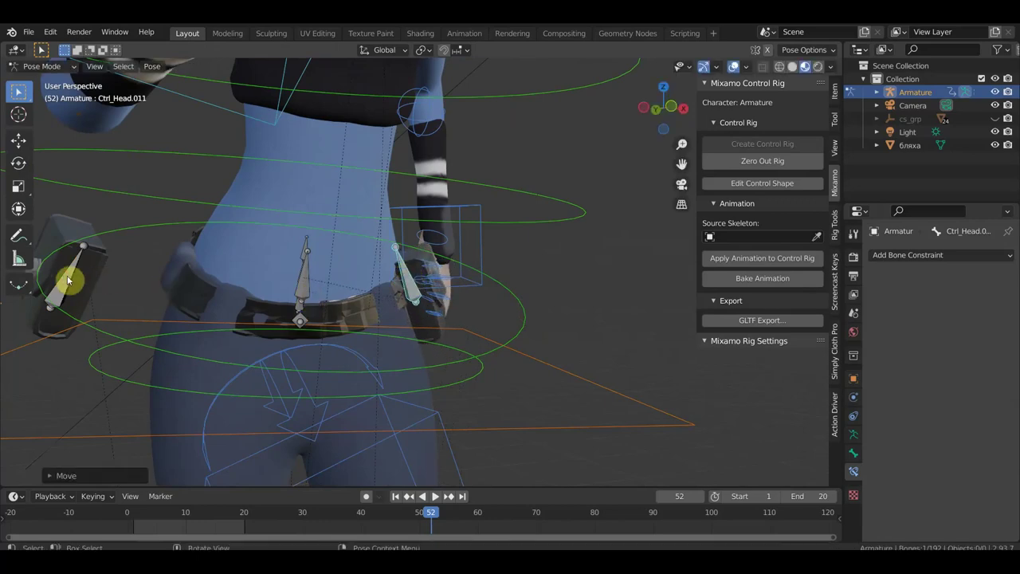
Move the left pouch's control bone onto the other hip and recentre on the belt
{"action": "mouse_move", "coordinate": [66, 278]}
{"action": "middle_mouse_down"}
{"action": "mouse_move", "coordinate": [114, 284]}
{"action": "mouse_move", "coordinate": [96, 284]}
{"action": "middle_mouse_up"}
{"action": "left_click", "coordinate": [96, 285]}
{"action": "key", "text": "g"}
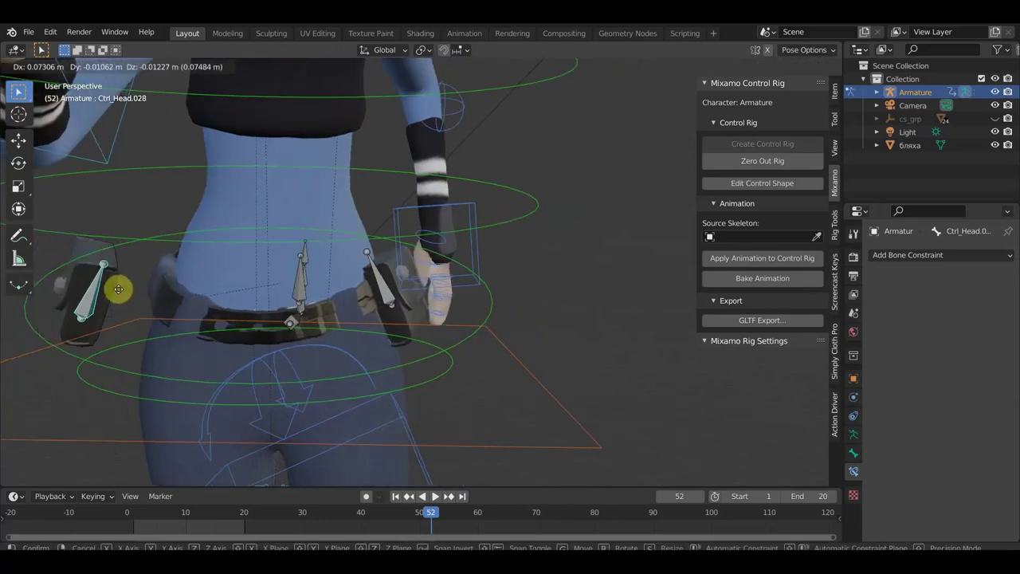
{"action": "left_click", "coordinate": [179, 292]}
{"action": "mouse_move", "coordinate": [183, 294]}
{"action": "middle_mouse_down"}
{"action": "mouse_move", "coordinate": [266, 282]}
{"action": "mouse_move", "coordinate": [228, 289]}
{"action": "mouse_move", "coordinate": [263, 268]}
{"action": "middle_mouse_up"}
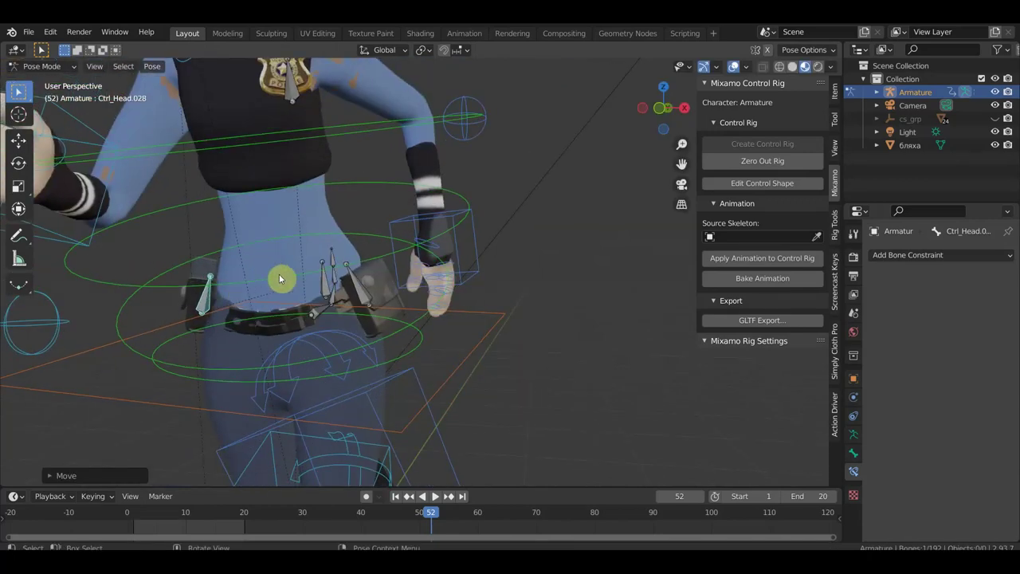
{"action": "scroll", "coordinate": [281, 278], "scroll_direction": "up", "scroll_amount": 2}
{"action": "scroll", "coordinate": [296, 290], "scroll_direction": "up", "scroll_amount": 1}
{"action": "scroll", "coordinate": [326, 289], "scroll_direction": "up", "scroll_amount": 2}
{"action": "middle_click_drag", "start_coordinate": [325, 292], "coordinate": [361, 236]}
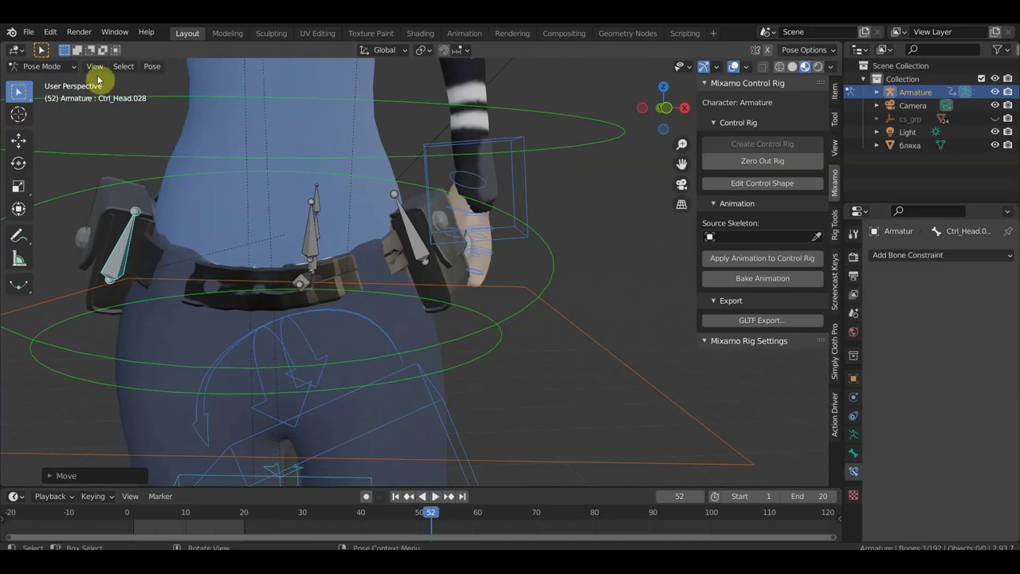
{"action": "left_click", "coordinate": [44, 67]}
Select the belt then the armature and parent with Armature Deform With Empty Groups
{"action": "left_click", "coordinate": [45, 80]}
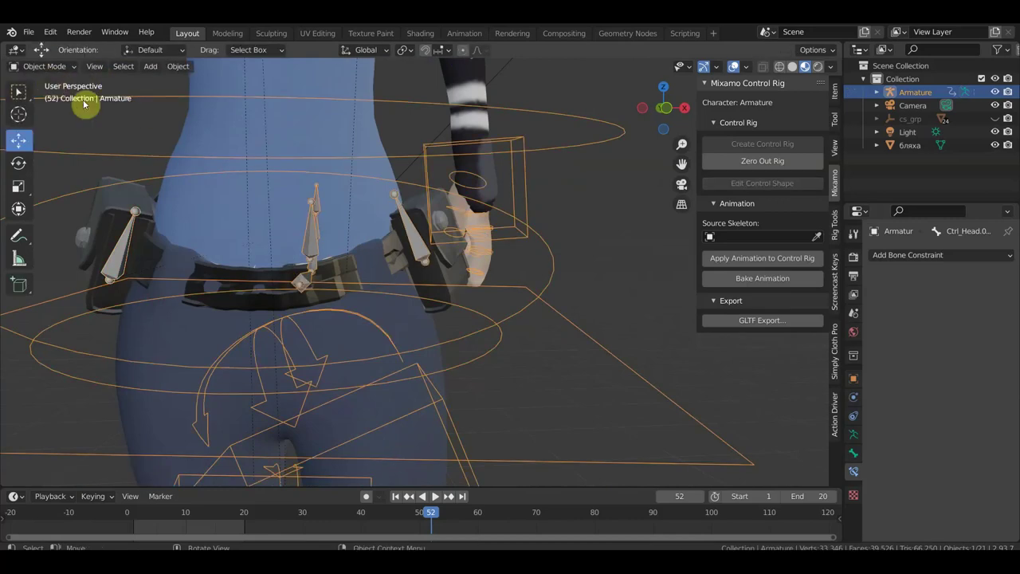
{"action": "left_click", "coordinate": [341, 269]}
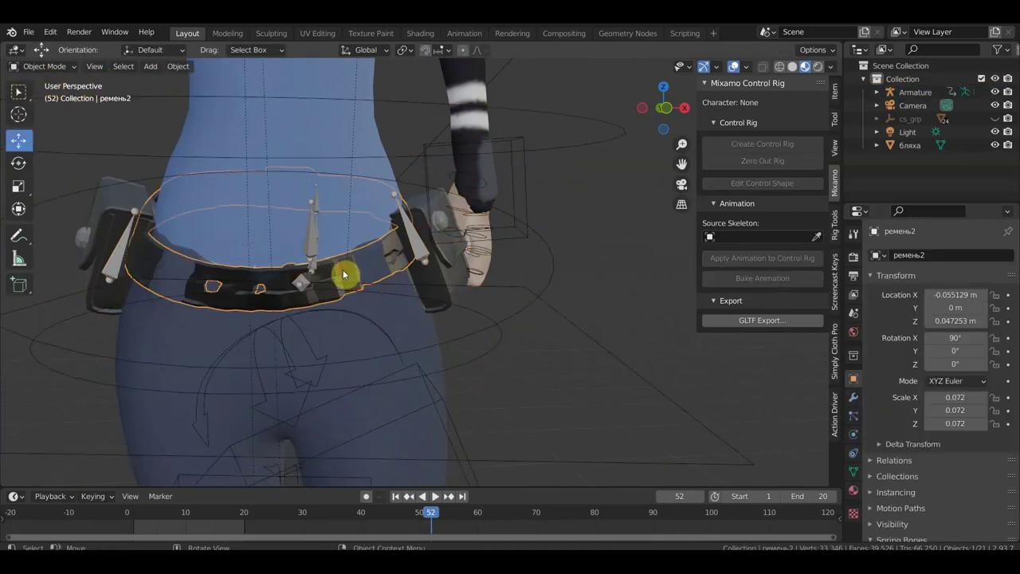
{"action": "left_click", "coordinate": [433, 248]}
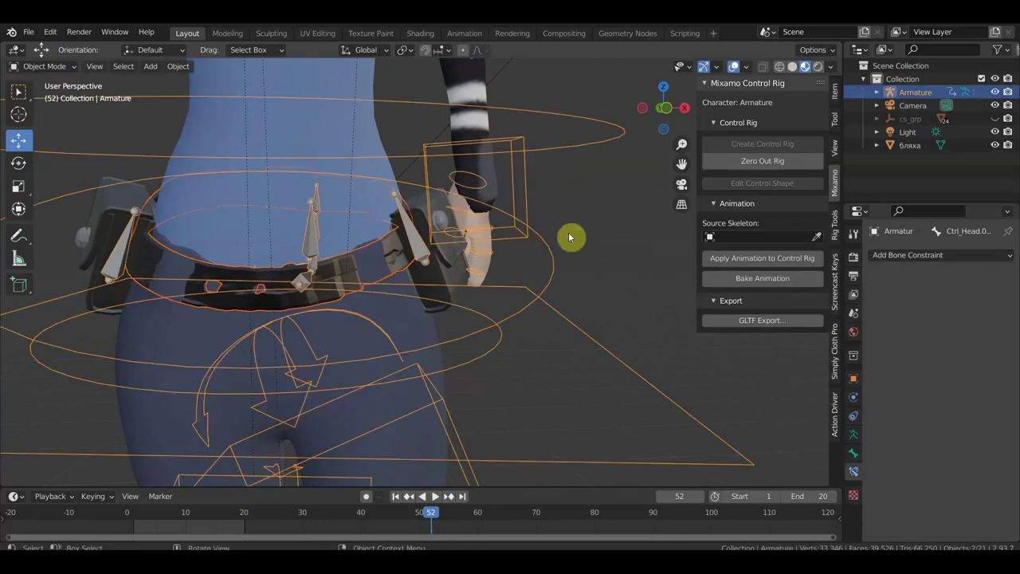
{"action": "key", "text": "ctrl+p"}
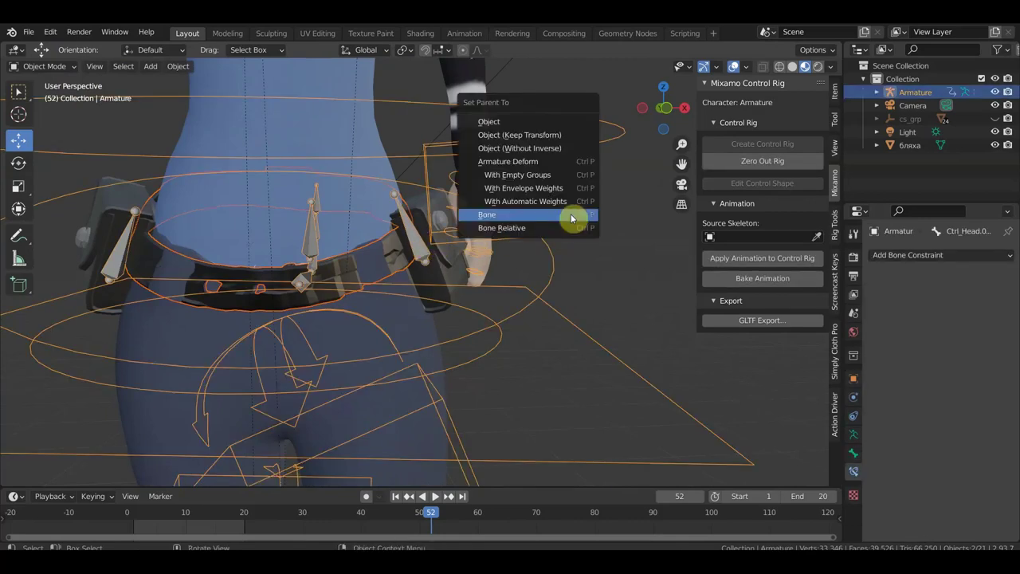
{"action": "left_click", "coordinate": [545, 177]}
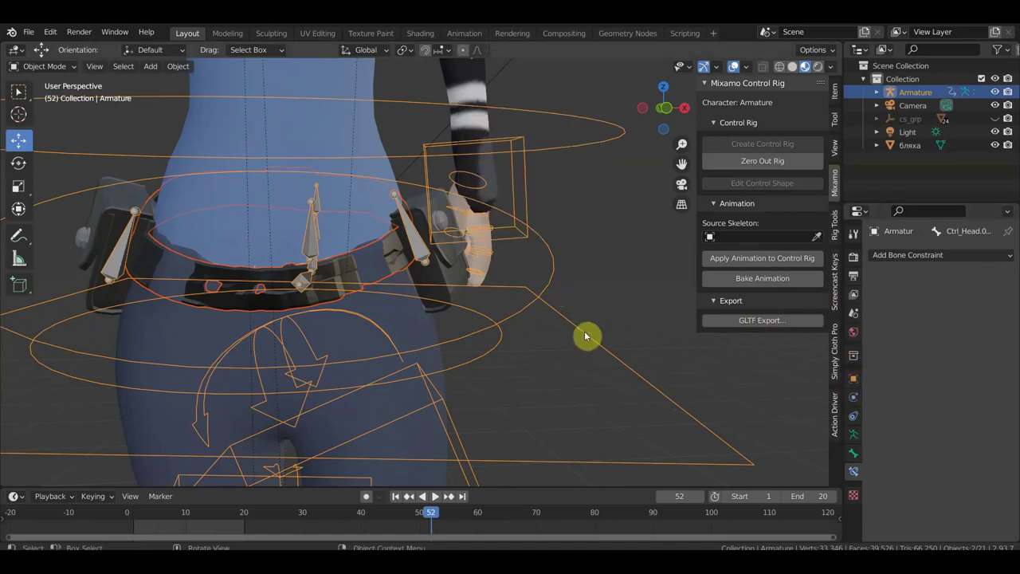
{"action": "scroll", "coordinate": [400, 290], "scroll_direction": "down", "scroll_amount": 1}
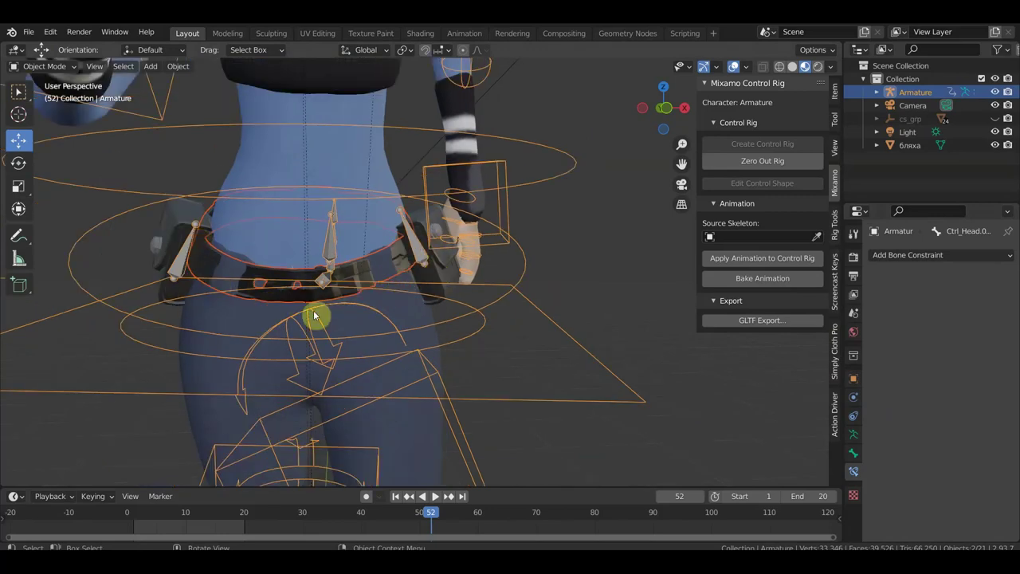
{"action": "scroll", "coordinate": [415, 287], "scroll_direction": "down", "scroll_amount": 2}
{"action": "scroll", "coordinate": [415, 288], "scroll_direction": "down", "scroll_amount": 3}
{"action": "scroll", "coordinate": [463, 284], "scroll_direction": "up", "scroll_amount": 4}
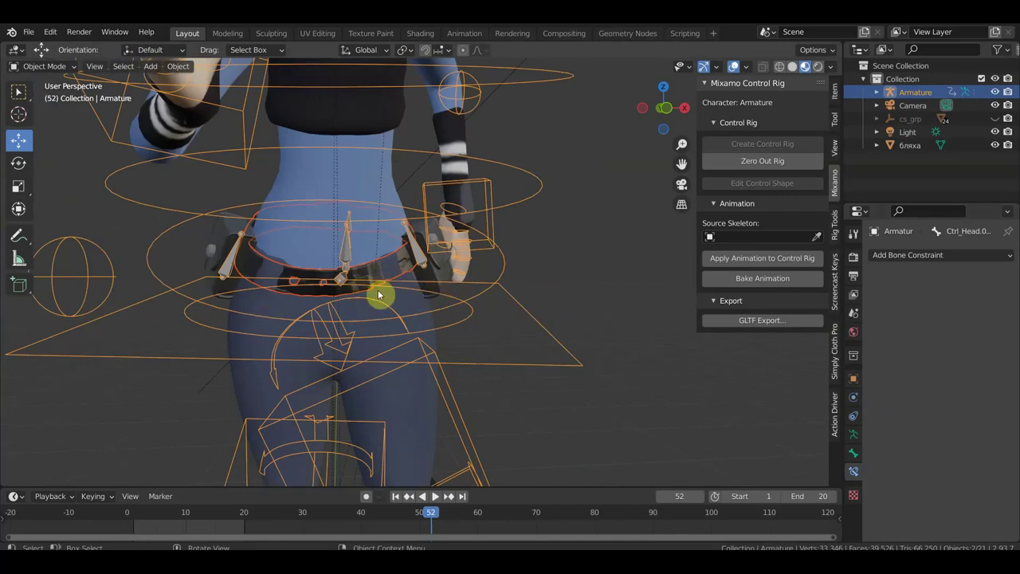
{"action": "scroll", "coordinate": [622, 296], "scroll_direction": "down", "scroll_amount": 2}
{"action": "left_click", "coordinate": [587, 292]}
{"action": "scroll", "coordinate": [587, 292], "scroll_direction": "down", "scroll_amount": 3}
{"action": "middle_click_drag", "start_coordinate": [588, 292], "coordinate": [483, 318]}
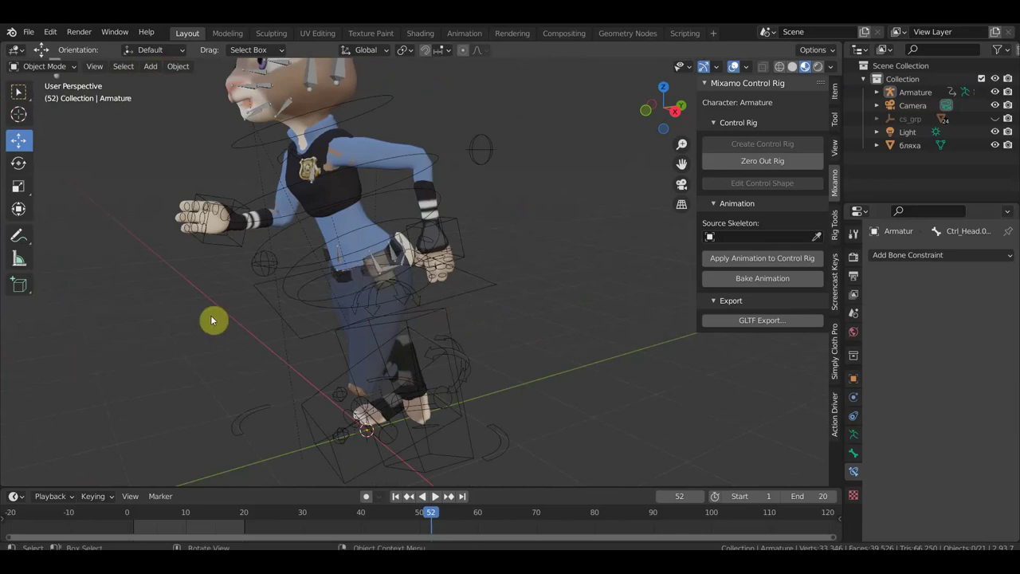
{"action": "scroll", "coordinate": [200, 299], "scroll_direction": "down", "scroll_amount": 3}
{"action": "middle_click_drag", "start_coordinate": [298, 302], "coordinate": [113, 298]}
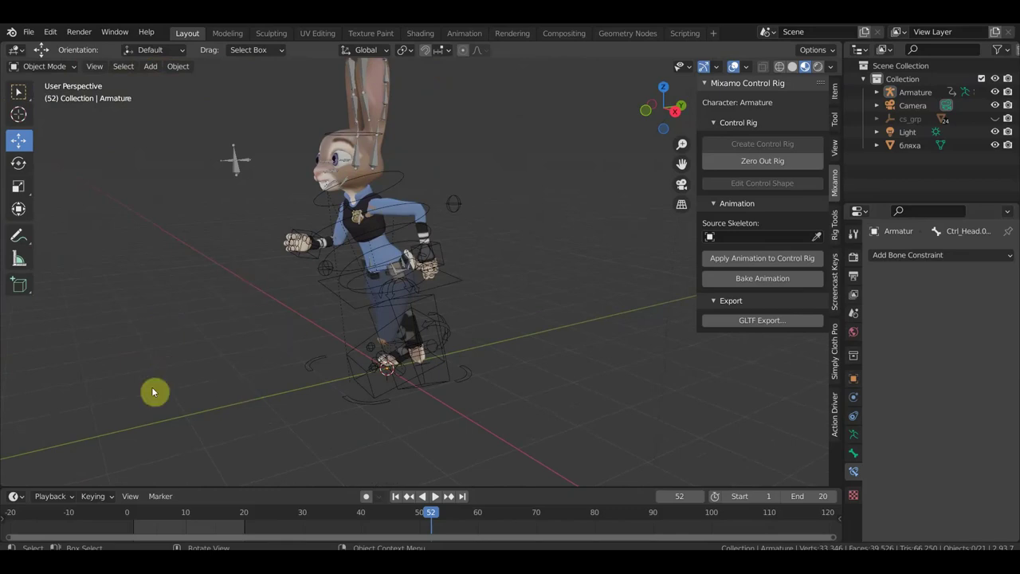
{"action": "scroll", "coordinate": [260, 312], "scroll_direction": "up", "scroll_amount": 2}
{"action": "scroll", "coordinate": [264, 312], "scroll_direction": "up", "scroll_amount": 2}
{"action": "middle_click_drag", "start_coordinate": [266, 312], "coordinate": [442, 93]}
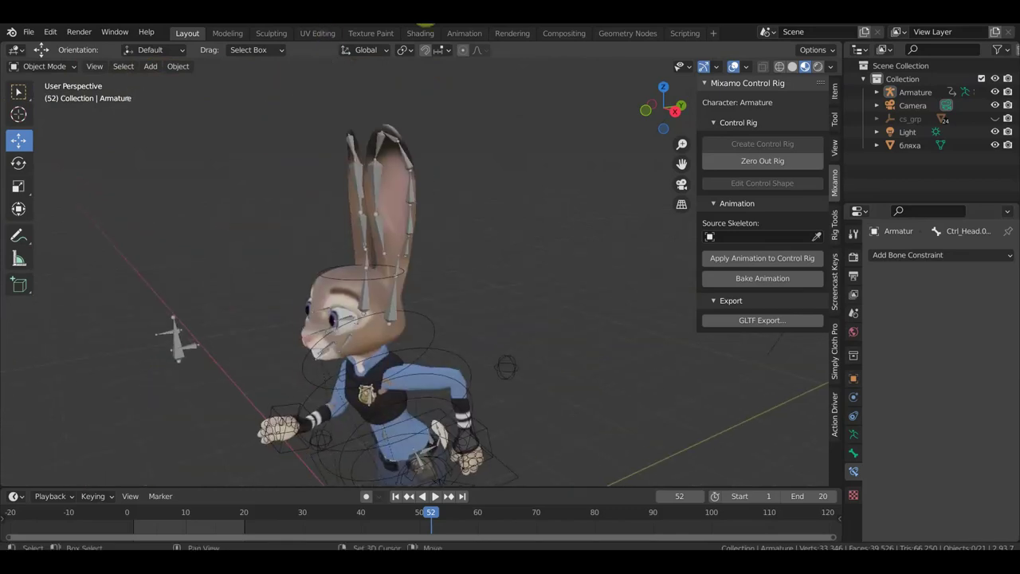
{"action": "scroll", "coordinate": [433, 239], "scroll_direction": "down", "scroll_amount": 2}
{"action": "mouse_move", "coordinate": [433, 239]}
{"action": "middle_mouse_down"}
{"action": "mouse_move", "coordinate": [472, 225]}
{"action": "mouse_move", "coordinate": [467, 337]}
{"action": "middle_mouse_up"}
{"action": "scroll", "coordinate": [465, 336], "scroll_direction": "up", "scroll_amount": 3}
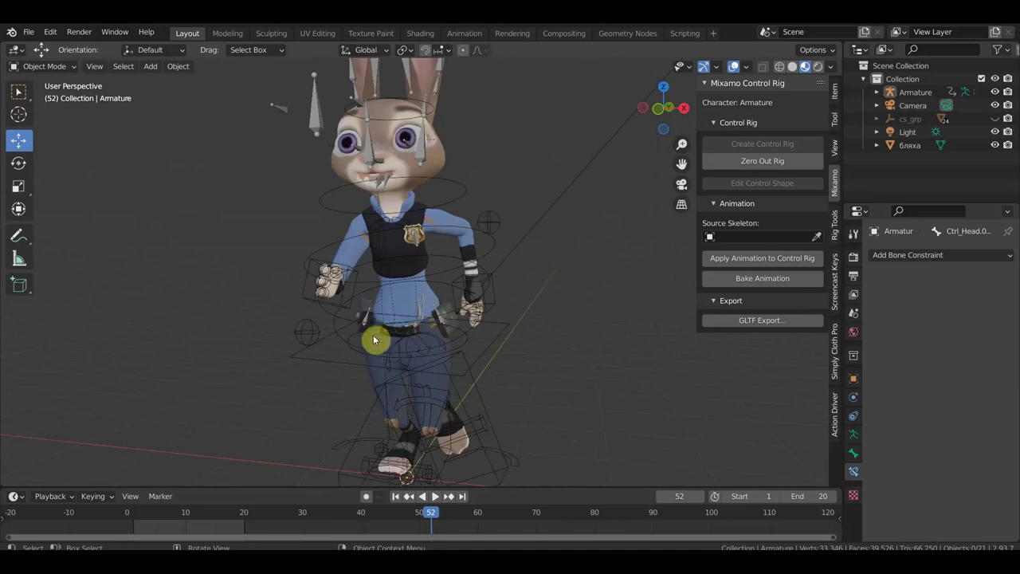
{"action": "mouse_move", "coordinate": [427, 329]}
{"action": "middle_mouse_down"}
{"action": "mouse_move", "coordinate": [536, 324]}
{"action": "mouse_move", "coordinate": [445, 325]}
{"action": "middle_mouse_up"}
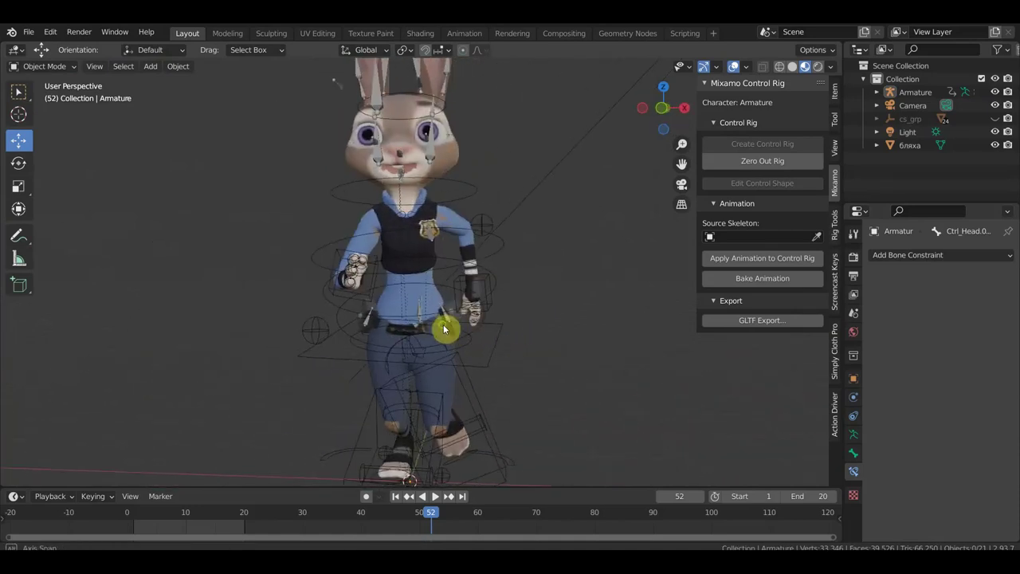
{"action": "scroll", "coordinate": [455, 324], "scroll_direction": "down", "scroll_amount": 2}
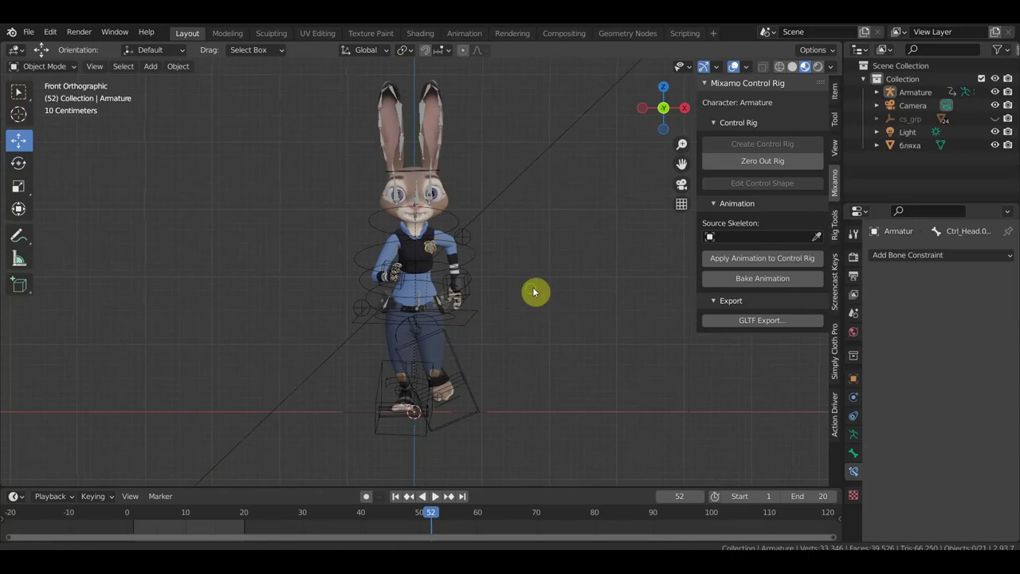
{"action": "scroll", "coordinate": [533, 292], "scroll_direction": "down", "scroll_amount": 1}
{"action": "scroll", "coordinate": [476, 277], "scroll_direction": "up", "scroll_amount": 3}
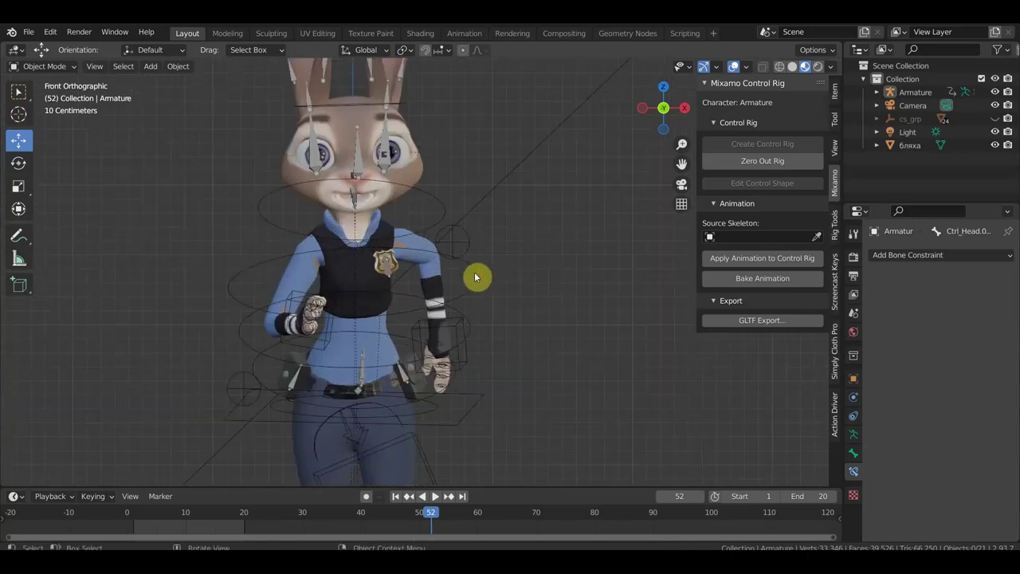
{"action": "mouse_move", "coordinate": [486, 337]}
{"action": "middle_mouse_down", "text": "shift"}
{"action": "mouse_move", "coordinate": [492, 199]}
{"action": "mouse_move", "coordinate": [543, 342]}
{"action": "mouse_move", "coordinate": [487, 323]}
{"action": "mouse_move", "coordinate": [446, 346]}
{"action": "mouse_move", "coordinate": [463, 342]}
{"action": "mouse_move", "coordinate": [355, 311]}
{"action": "mouse_move", "coordinate": [467, 296]}
{"action": "mouse_move", "coordinate": [457, 299]}
{"action": "mouse_move", "coordinate": [421, 242]}
{"action": "middle_mouse_up", "text": "shift"}
{"action": "scroll", "coordinate": [428, 322], "scroll_direction": "up", "scroll_amount": 2}
{"action": "scroll", "coordinate": [480, 356], "scroll_direction": "up", "scroll_amount": 2}
{"action": "scroll", "coordinate": [457, 299], "scroll_direction": "down", "scroll_amount": 3}
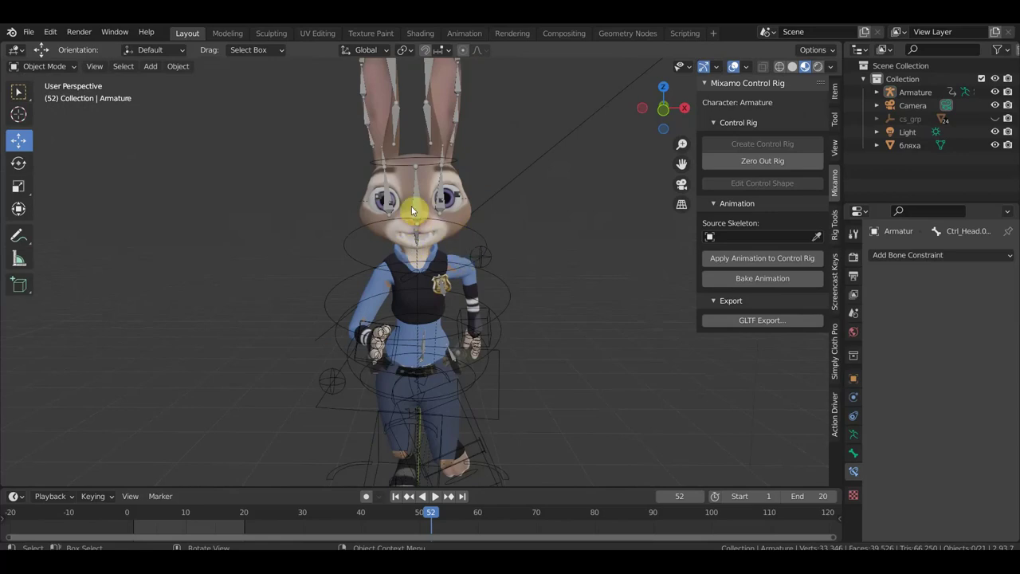
{"action": "left_click", "coordinate": [415, 199]}
In Pose Mode, select Ctrl_Head.021 and hide the side panel and overlays
{"action": "left_click", "coordinate": [44, 67]}
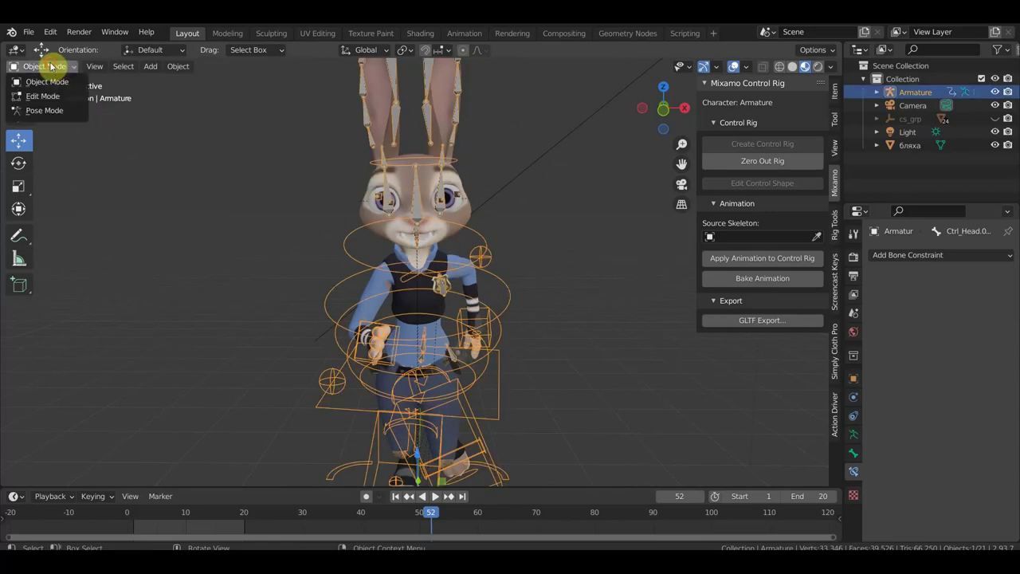
{"action": "left_click", "coordinate": [51, 116]}
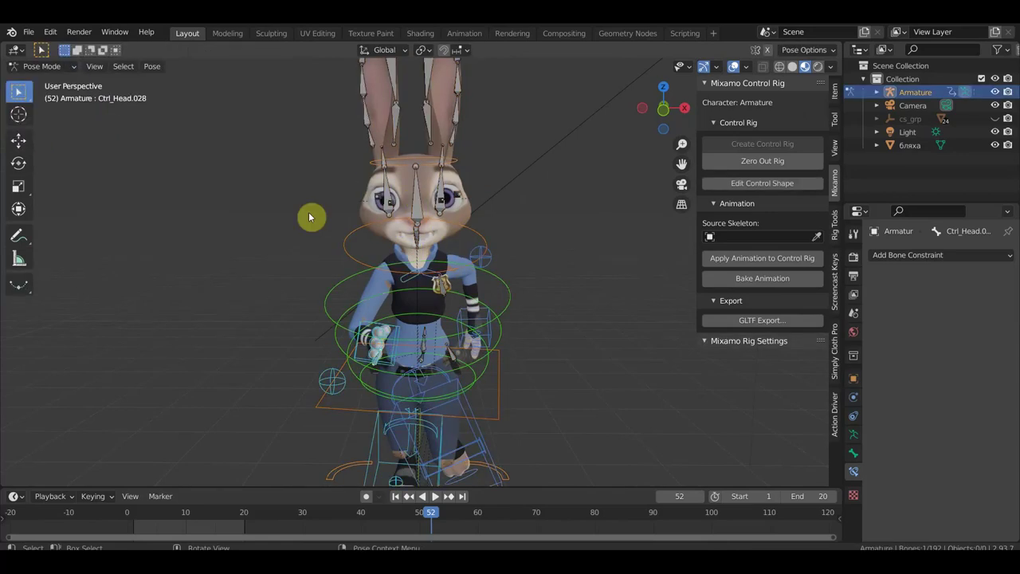
{"action": "left_click", "coordinate": [423, 212]}
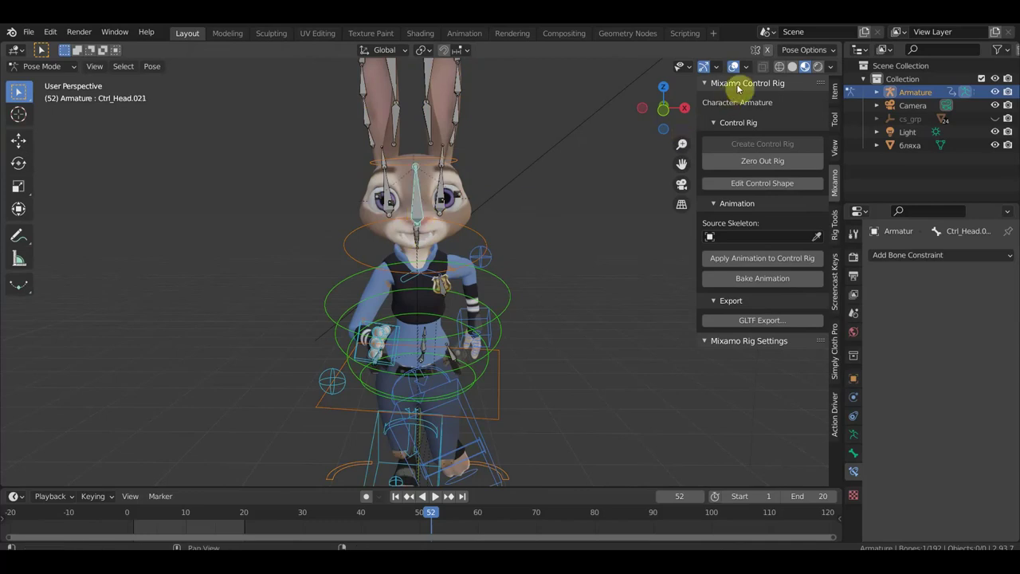
{"action": "key", "text": "n"}
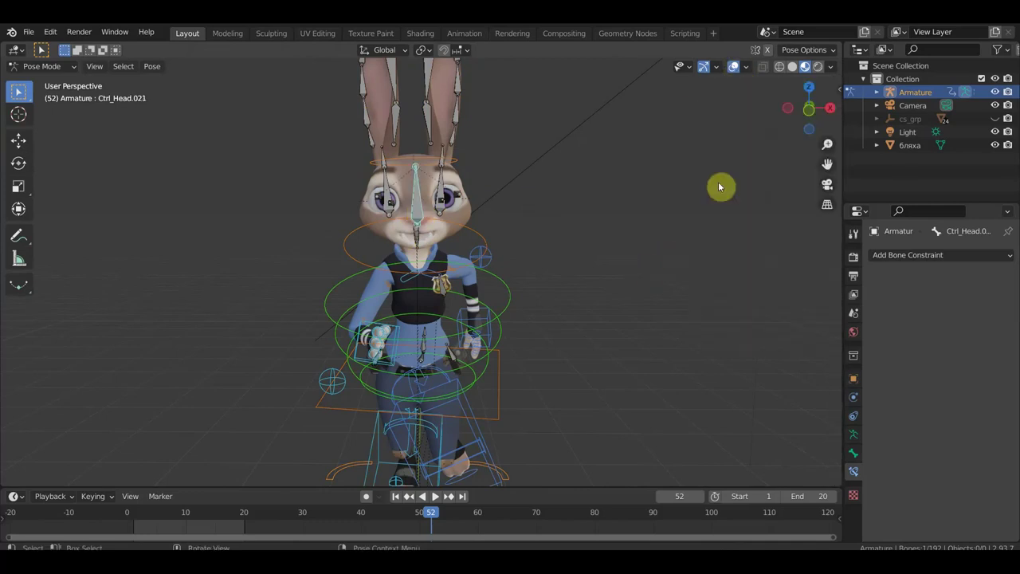
{"action": "left_click", "coordinate": [734, 66]}
Move the eye control about 0.089 m and orbit around to judge the face
{"action": "key", "text": "g"}
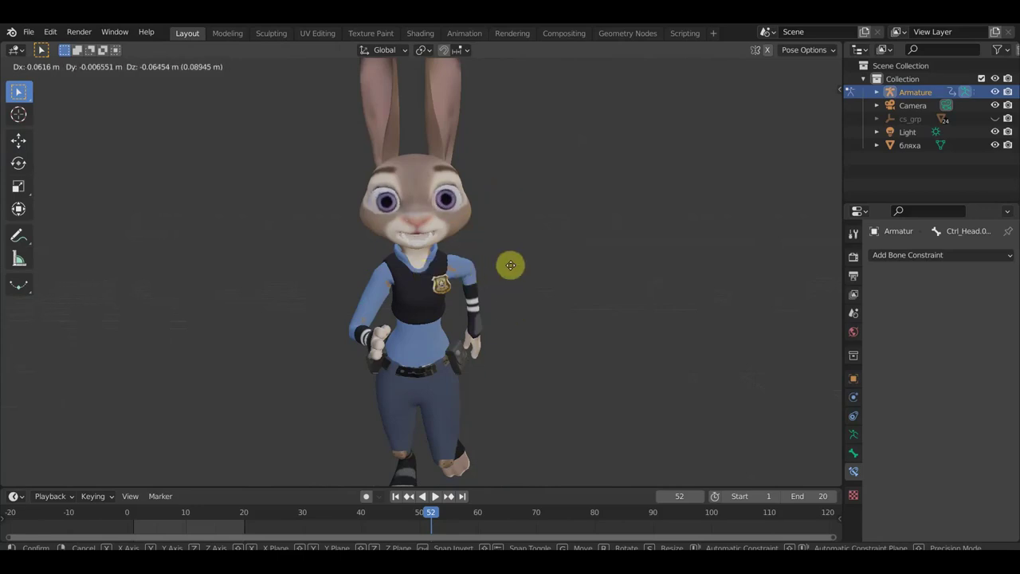
{"action": "left_click", "coordinate": [504, 267]}
{"action": "scroll", "coordinate": [515, 251], "scroll_direction": "up", "scroll_amount": 2}
{"action": "scroll", "coordinate": [515, 251], "scroll_direction": "down", "scroll_amount": 2}
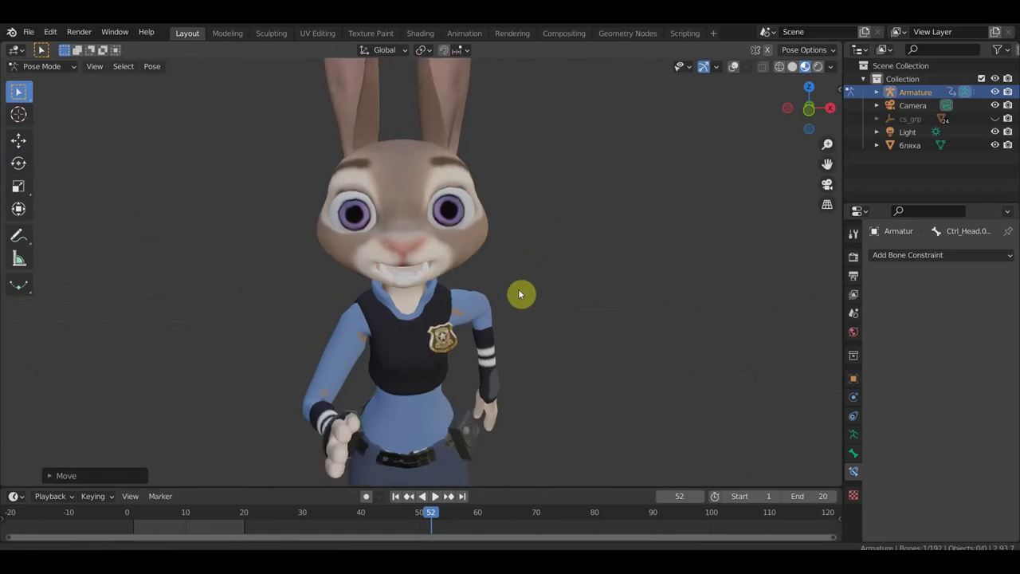
{"action": "scroll", "coordinate": [478, 227], "scroll_direction": "up", "scroll_amount": 2}
{"action": "mouse_move", "coordinate": [468, 245]}
{"action": "middle_mouse_down"}
{"action": "mouse_move", "coordinate": [380, 258]}
{"action": "mouse_move", "coordinate": [516, 243]}
{"action": "middle_mouse_up"}
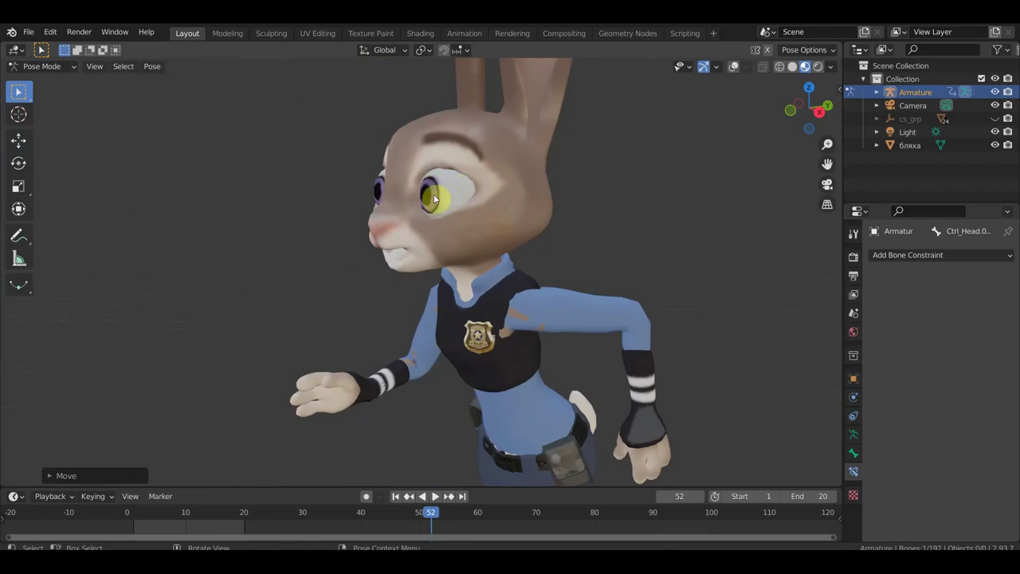
{"action": "mouse_move", "coordinate": [488, 199]}
{"action": "middle_mouse_down"}
{"action": "mouse_move", "coordinate": [555, 195]}
{"action": "mouse_move", "coordinate": [523, 202]}
{"action": "middle_mouse_up"}
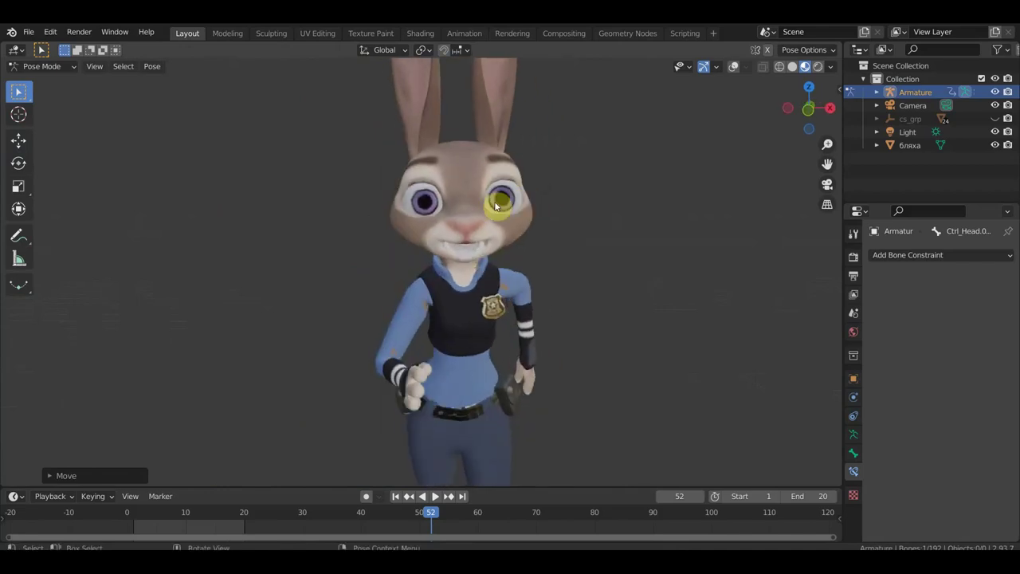
{"action": "scroll", "coordinate": [550, 246], "scroll_direction": "down", "scroll_amount": 1}
{"action": "scroll", "coordinate": [551, 254], "scroll_direction": "down", "scroll_amount": 2}
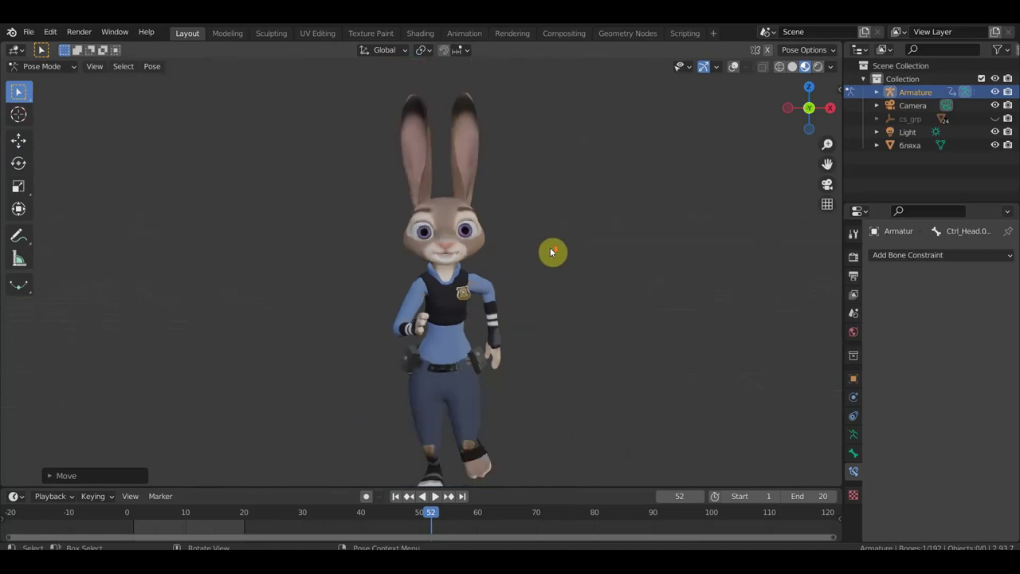
{"action": "scroll", "coordinate": [535, 215], "scroll_direction": "down", "scroll_amount": 2}
{"action": "middle_click_drag", "start_coordinate": [528, 237], "coordinate": [659, 248]}
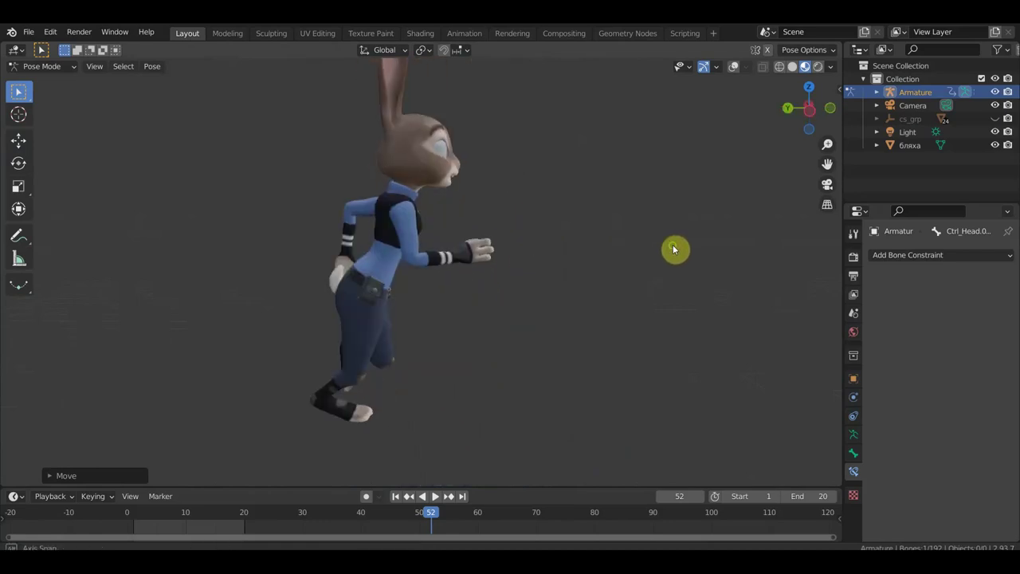
Turn overlays back on and slightly rotate the Ctrl_Head.013 hip control
{"action": "mouse_move", "coordinate": [540, 274]}
{"action": "middle_mouse_down"}
{"action": "mouse_move", "coordinate": [483, 292]}
{"action": "mouse_move", "coordinate": [766, 70]}
{"action": "middle_mouse_up"}
{"action": "left_click", "coordinate": [734, 67]}
{"action": "scroll", "coordinate": [463, 303], "scroll_direction": "up", "scroll_amount": 3}
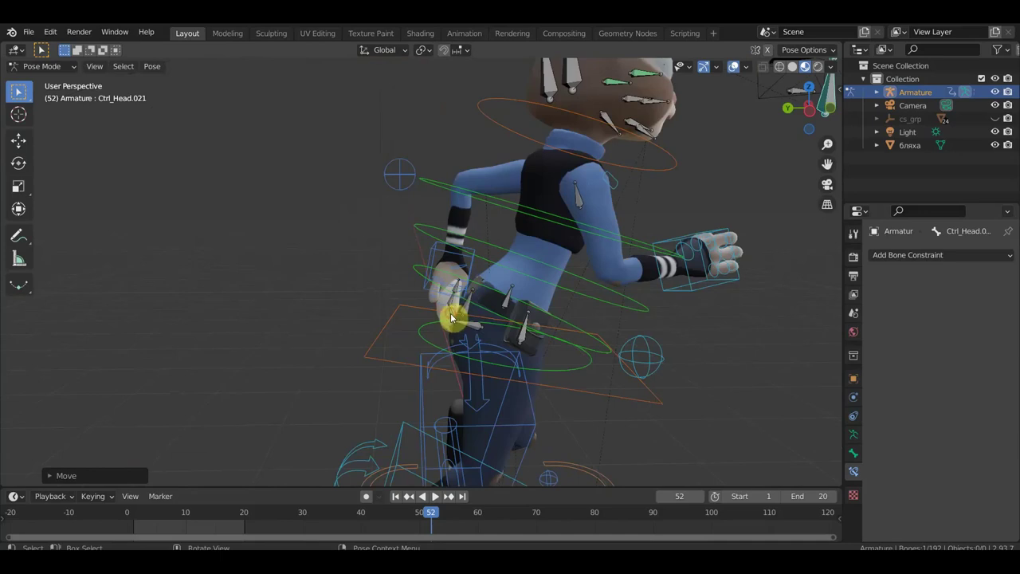
{"action": "left_click", "coordinate": [478, 320]}
{"action": "key", "text": "r"}
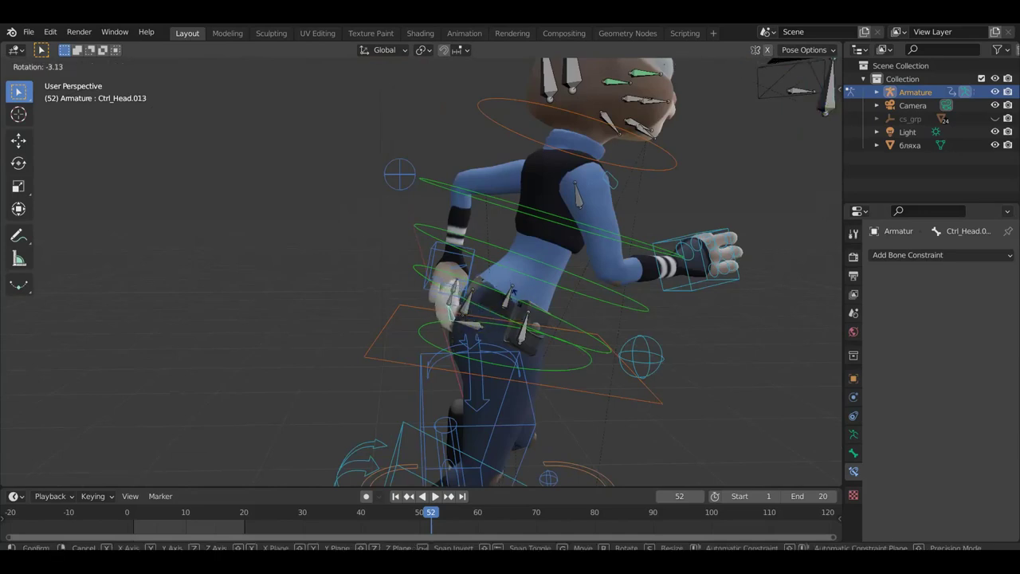
{"action": "left_click", "coordinate": [455, 292]}
Play the run animation and inspect the trousers from front and side, ending in Object Mode
{"action": "mouse_move", "coordinate": [518, 306]}
{"action": "middle_mouse_down"}
{"action": "mouse_move", "coordinate": [486, 302]}
{"action": "mouse_move", "coordinate": [523, 289]}
{"action": "middle_mouse_up"}
{"action": "mouse_move", "coordinate": [542, 244]}
{"action": "middle_mouse_down"}
{"action": "mouse_move", "coordinate": [524, 271]}
{"action": "mouse_move", "coordinate": [397, 258]}
{"action": "middle_mouse_up"}
{"action": "key", "text": "space"}
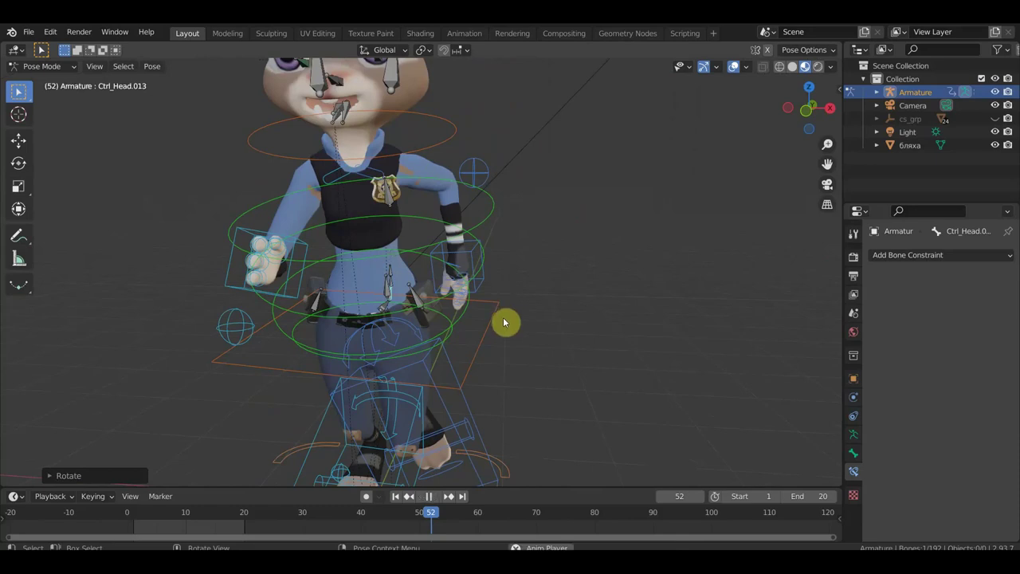
{"action": "mouse_move", "coordinate": [482, 378]}
{"action": "middle_mouse_down"}
{"action": "mouse_move", "coordinate": [537, 303]}
{"action": "mouse_move", "coordinate": [467, 252]}
{"action": "middle_mouse_up"}
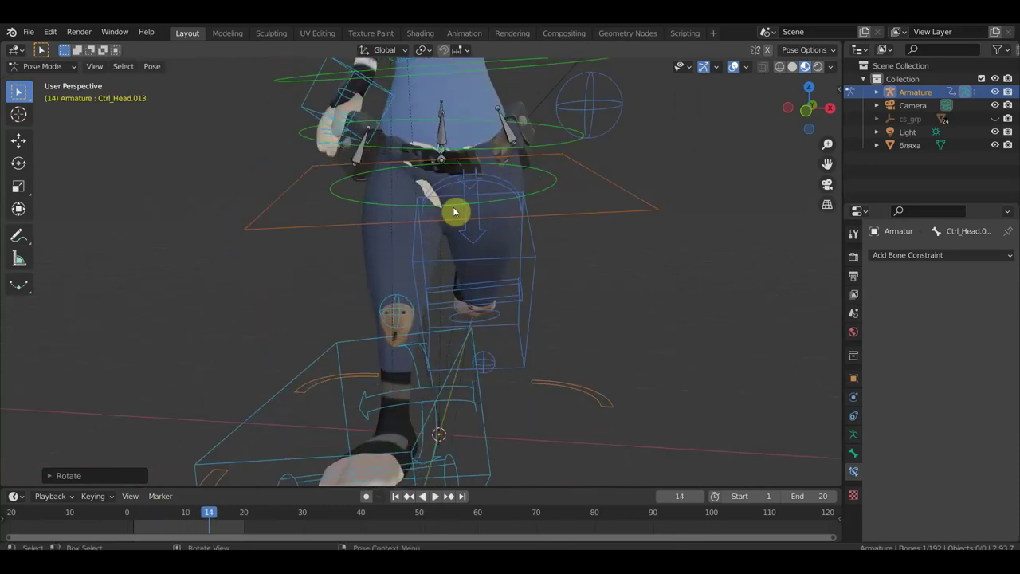
{"action": "key", "text": "KP_1"}
{"action": "scroll", "coordinate": [467, 200], "scroll_direction": "down", "scroll_amount": 2}
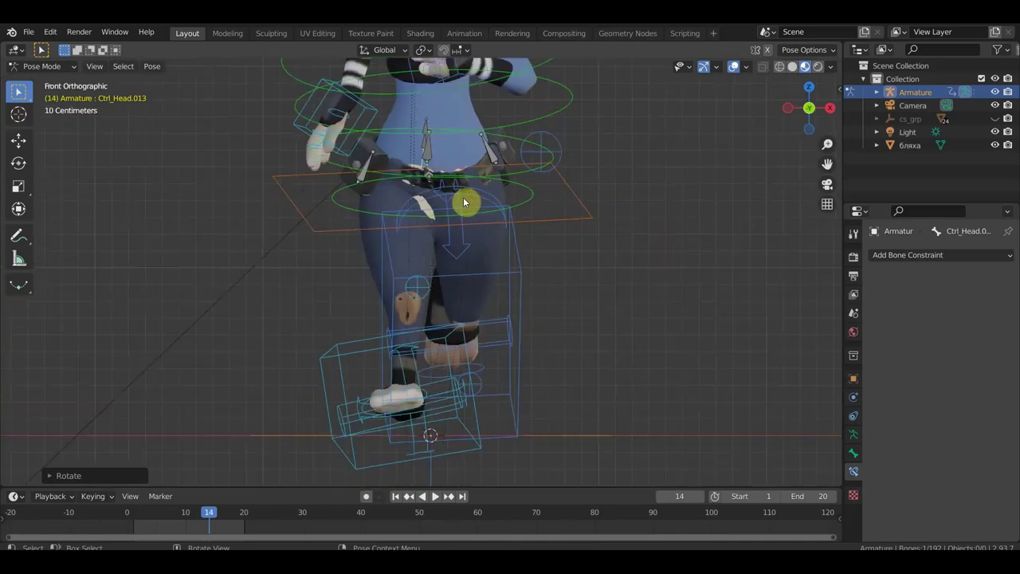
{"action": "scroll", "coordinate": [470, 197], "scroll_direction": "down", "scroll_amount": 2}
{"action": "middle_click_drag", "start_coordinate": [470, 198], "coordinate": [470, 273], "text": "shift"}
{"action": "mouse_move", "coordinate": [458, 330]}
{"action": "middle_mouse_down"}
{"action": "mouse_move", "coordinate": [489, 313]}
{"action": "mouse_move", "coordinate": [317, 334]}
{"action": "mouse_move", "coordinate": [480, 316]}
{"action": "mouse_move", "coordinate": [542, 298]}
{"action": "middle_mouse_up"}
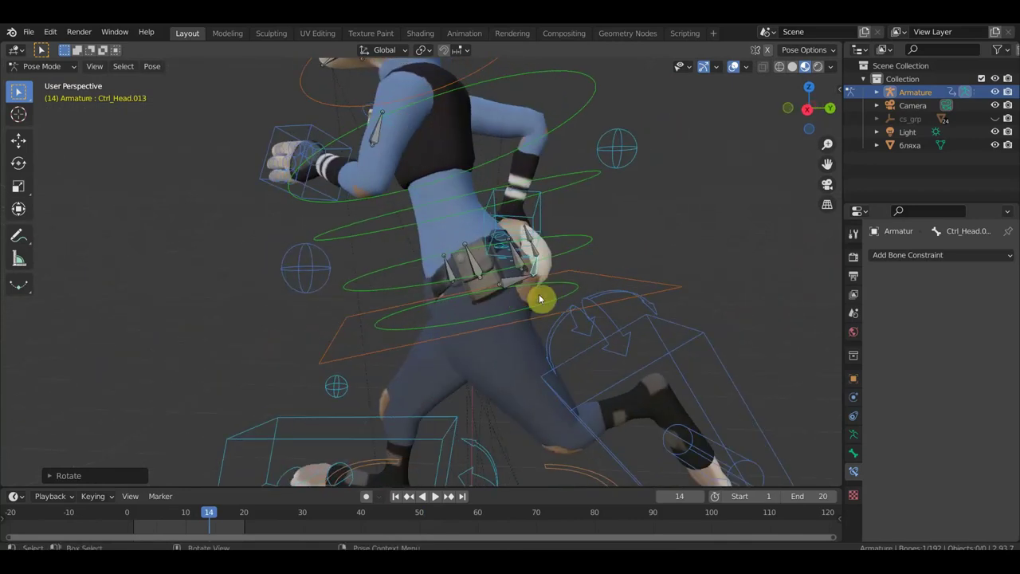
{"action": "left_click", "coordinate": [44, 66]}
{"action": "left_click", "coordinate": [49, 79]}
{"action": "left_click", "coordinate": [502, 341]}
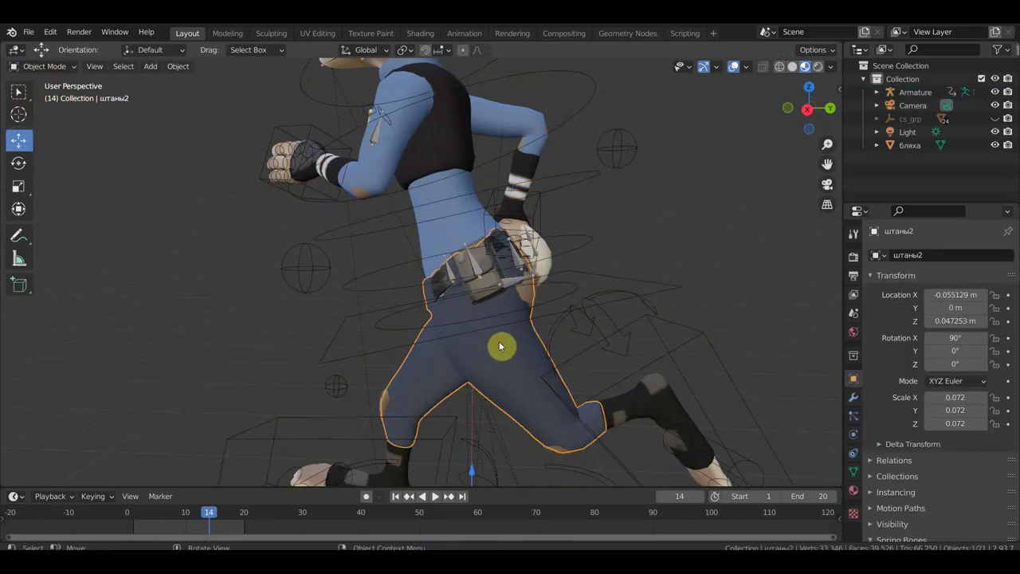
{"action": "left_click", "coordinate": [44, 66]}
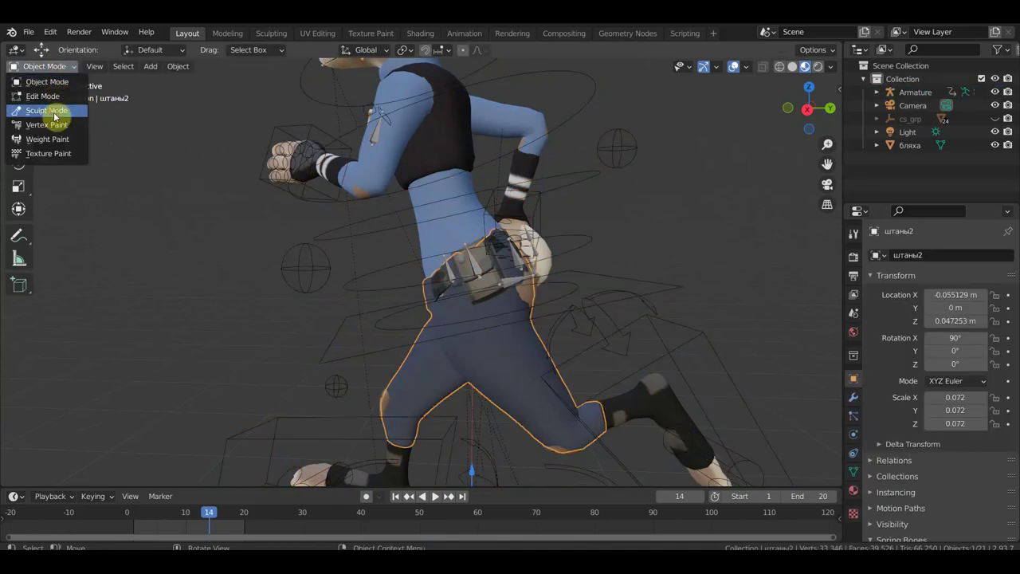
{"action": "left_click", "coordinate": [54, 116]}
{"action": "key", "text": "f"}
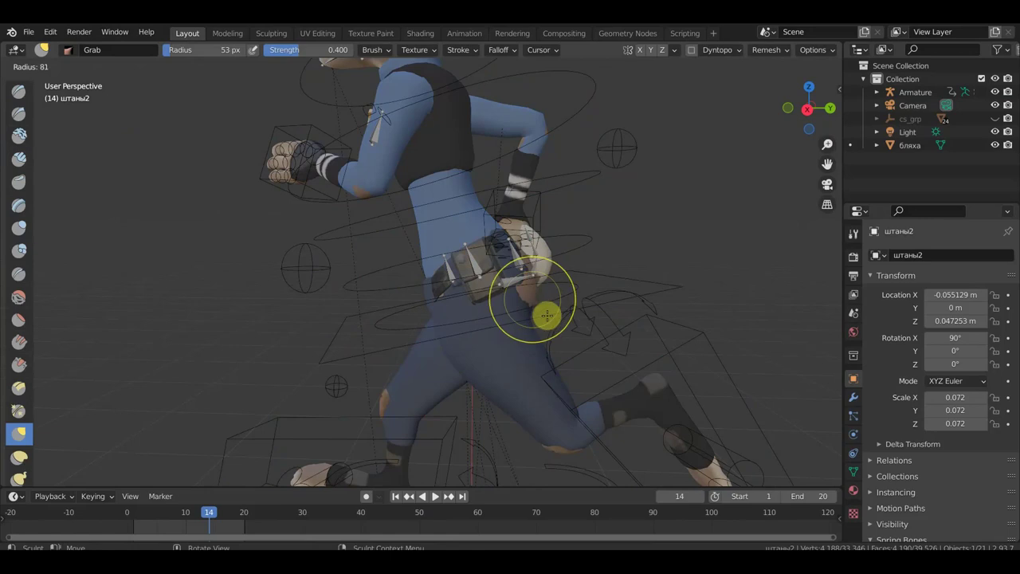
{"action": "left_click", "coordinate": [532, 328]}
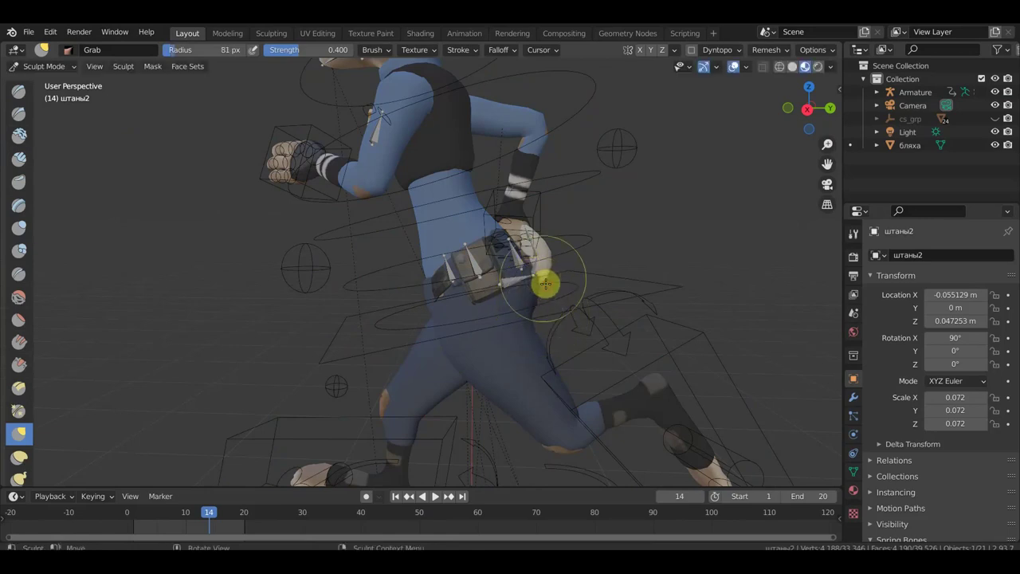
{"action": "mouse_move", "coordinate": [528, 255]}
{"action": "middle_mouse_down"}
{"action": "mouse_move", "coordinate": [544, 320]}
{"action": "mouse_move", "coordinate": [577, 319]}
{"action": "middle_mouse_up"}
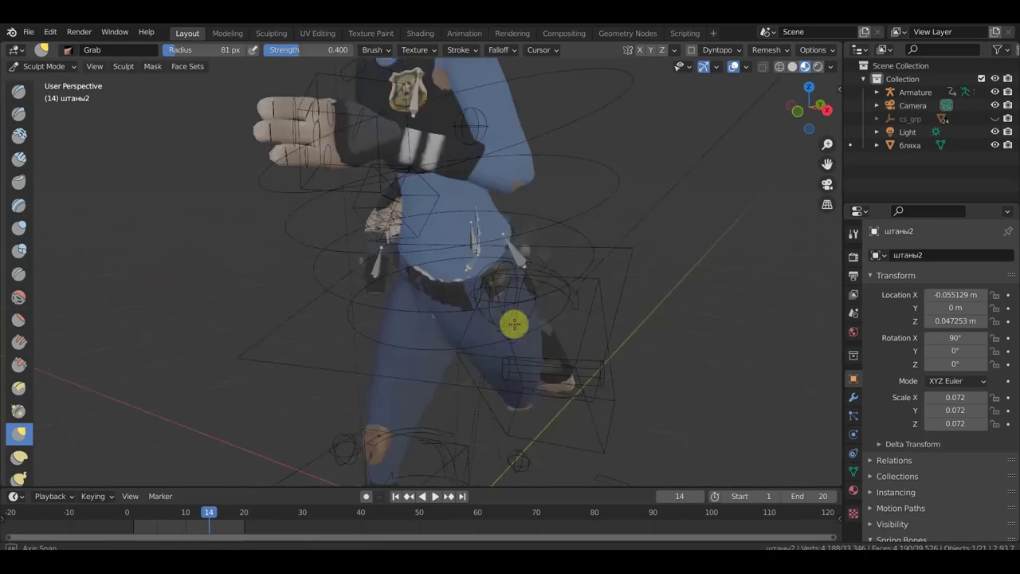
{"action": "middle_click_drag", "start_coordinate": [430, 311], "coordinate": [553, 326]}
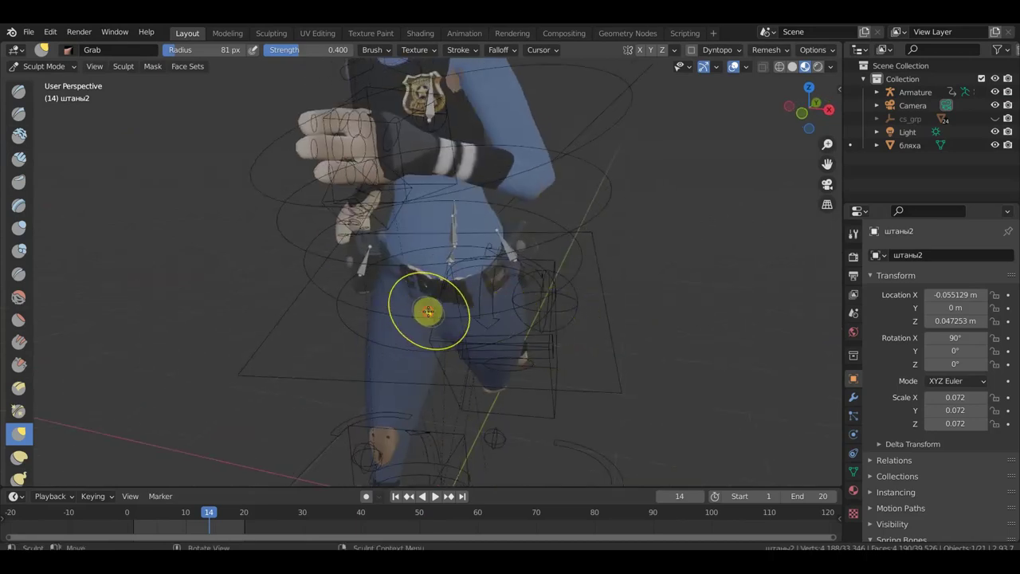
{"action": "mouse_move", "coordinate": [422, 314]}
{"action": "middle_mouse_down"}
{"action": "mouse_move", "coordinate": [484, 321]}
{"action": "mouse_move", "coordinate": [589, 294]}
{"action": "mouse_move", "coordinate": [757, 310]}
{"action": "mouse_move", "coordinate": [743, 306]}
{"action": "middle_mouse_up"}
{"action": "left_click_drag", "start_coordinate": [434, 362], "coordinate": [305, 330]}
{"action": "mouse_move", "coordinate": [306, 330]}
{"action": "middle_mouse_down"}
{"action": "mouse_move", "coordinate": [453, 376]}
{"action": "mouse_move", "coordinate": [533, 359]}
{"action": "middle_mouse_up"}
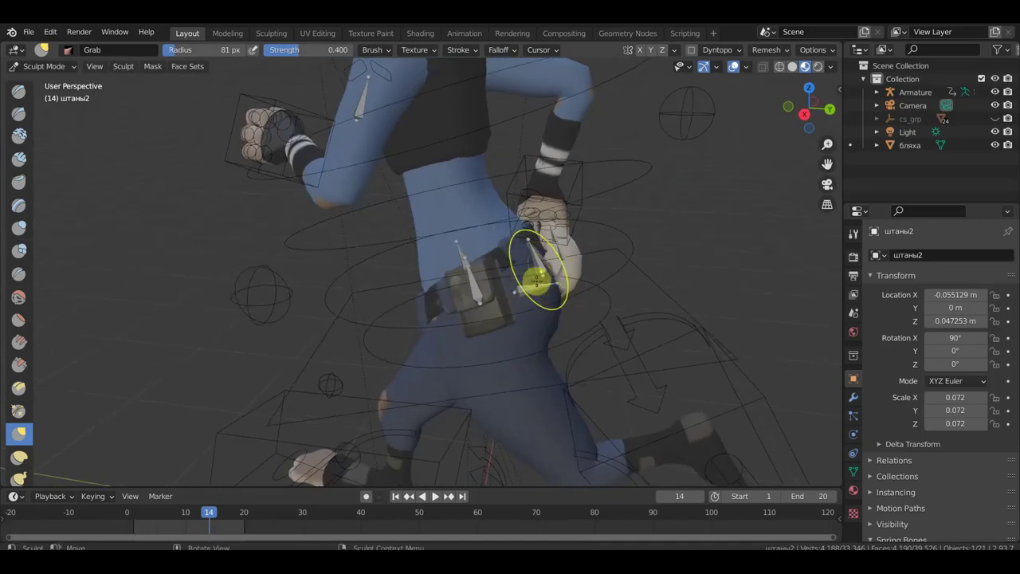
{"action": "mouse_move", "coordinate": [559, 253]}
{"action": "middle_mouse_down"}
{"action": "mouse_move", "coordinate": [528, 314]}
{"action": "mouse_move", "coordinate": [483, 326]}
{"action": "mouse_move", "coordinate": [497, 307]}
{"action": "mouse_move", "coordinate": [574, 315]}
{"action": "mouse_move", "coordinate": [622, 295]}
{"action": "mouse_move", "coordinate": [566, 298]}
{"action": "middle_mouse_up"}
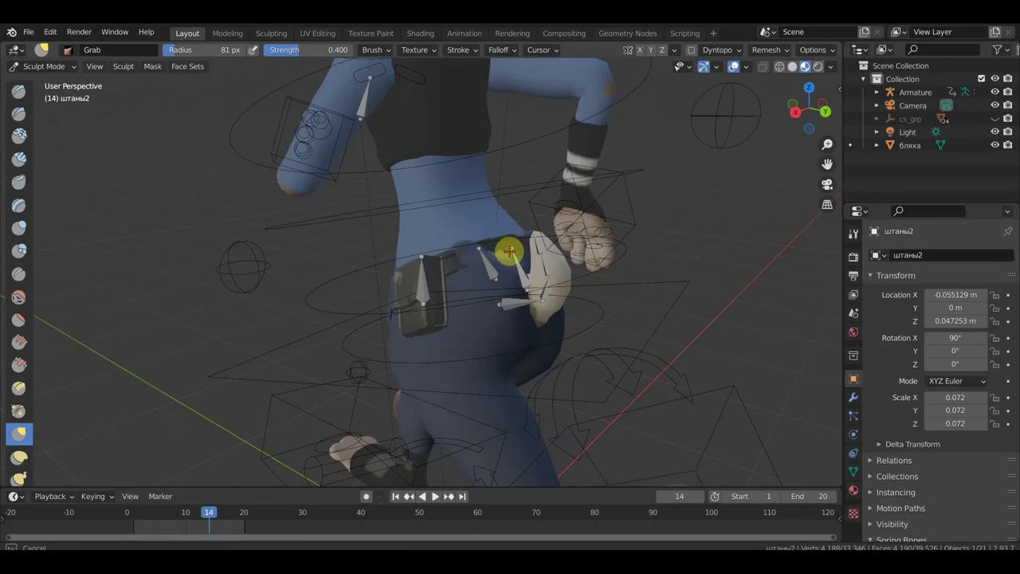
{"action": "middle_click_drag", "start_coordinate": [503, 255], "coordinate": [535, 292]}
{"action": "scroll", "coordinate": [517, 334], "scroll_direction": "up", "scroll_amount": 2}
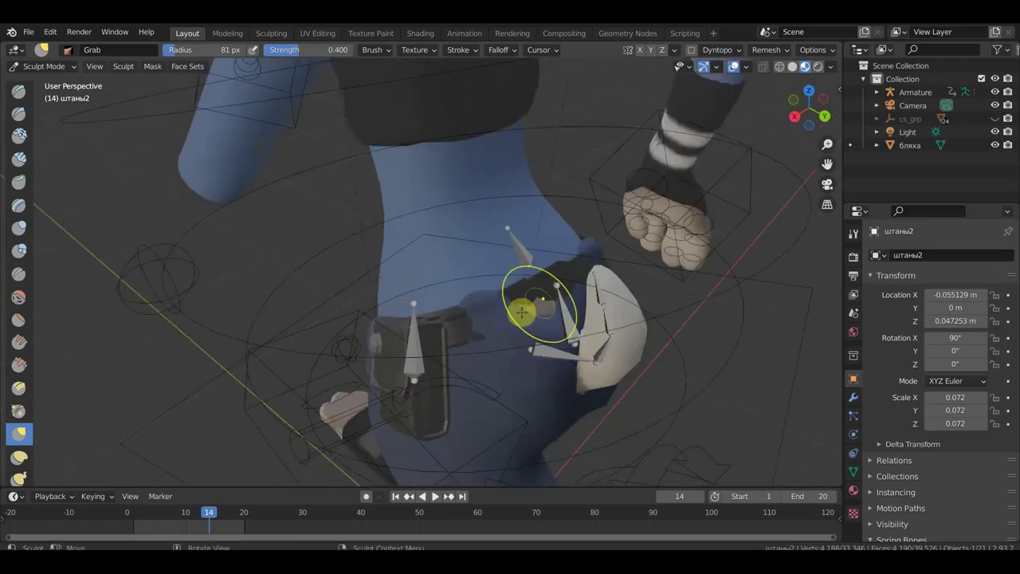
{"action": "mouse_move", "coordinate": [539, 331]}
{"action": "middle_mouse_down"}
{"action": "mouse_move", "coordinate": [724, 282]}
{"action": "mouse_move", "coordinate": [562, 295]}
{"action": "mouse_move", "coordinate": [639, 306]}
{"action": "mouse_move", "coordinate": [503, 306]}
{"action": "mouse_move", "coordinate": [516, 319]}
{"action": "mouse_move", "coordinate": [551, 317]}
{"action": "mouse_move", "coordinate": [579, 376]}
{"action": "middle_mouse_up"}
{"action": "middle_click_drag", "start_coordinate": [597, 340], "coordinate": [569, 343]}
{"action": "mouse_move", "coordinate": [597, 313]}
{"action": "middle_mouse_down"}
{"action": "mouse_move", "coordinate": [505, 326]}
{"action": "mouse_move", "coordinate": [467, 383]}
{"action": "mouse_move", "coordinate": [581, 308]}
{"action": "mouse_move", "coordinate": [633, 308]}
{"action": "mouse_move", "coordinate": [657, 383]}
{"action": "mouse_move", "coordinate": [554, 327]}
{"action": "mouse_move", "coordinate": [549, 342]}
{"action": "mouse_move", "coordinate": [516, 336]}
{"action": "mouse_move", "coordinate": [555, 291]}
{"action": "middle_mouse_up"}
{"action": "scroll", "coordinate": [624, 308], "scroll_direction": "up", "scroll_amount": 2}
{"action": "scroll", "coordinate": [518, 335], "scroll_direction": "down", "scroll_amount": 2}
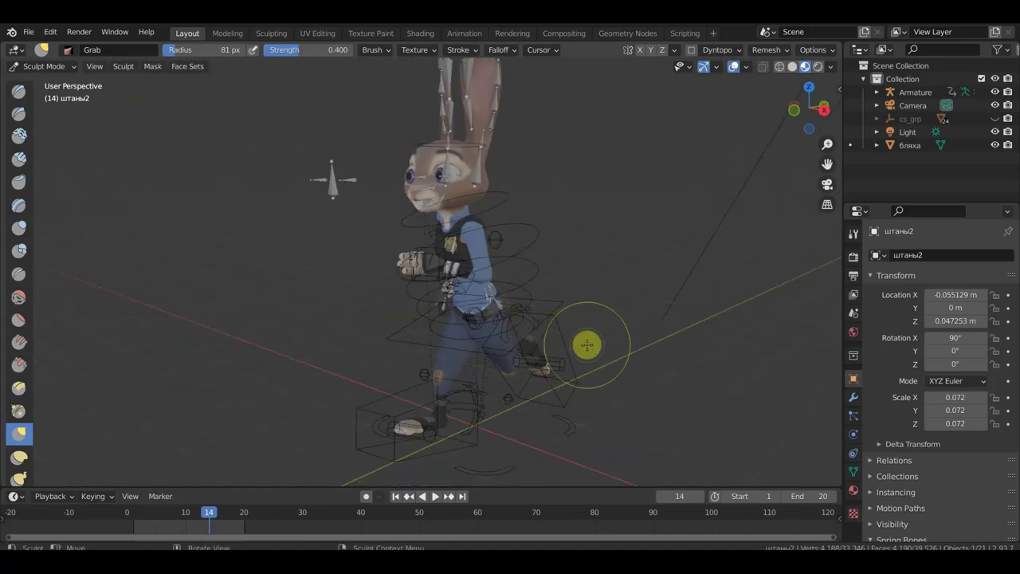
{"action": "key", "text": "KP_1"}
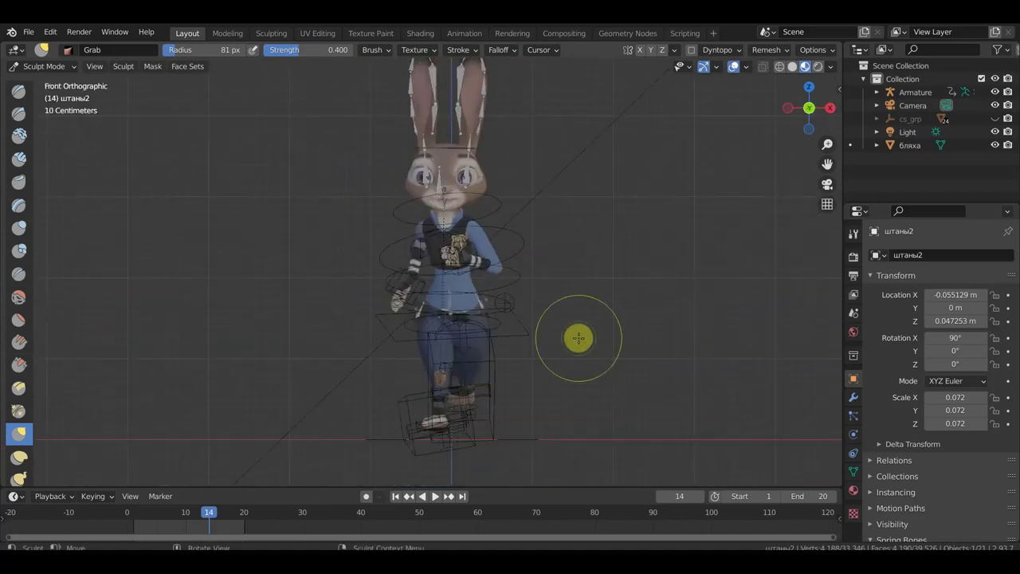
{"action": "mouse_move", "coordinate": [574, 353]}
{"action": "middle_mouse_down", "text": "shift"}
{"action": "mouse_move", "coordinate": [558, 330]}
{"action": "mouse_move", "coordinate": [549, 362]}
{"action": "mouse_move", "coordinate": [558, 348]}
{"action": "mouse_move", "coordinate": [498, 359]}
{"action": "mouse_move", "coordinate": [528, 360]}
{"action": "mouse_move", "coordinate": [538, 343]}
{"action": "middle_mouse_up", "text": "shift"}
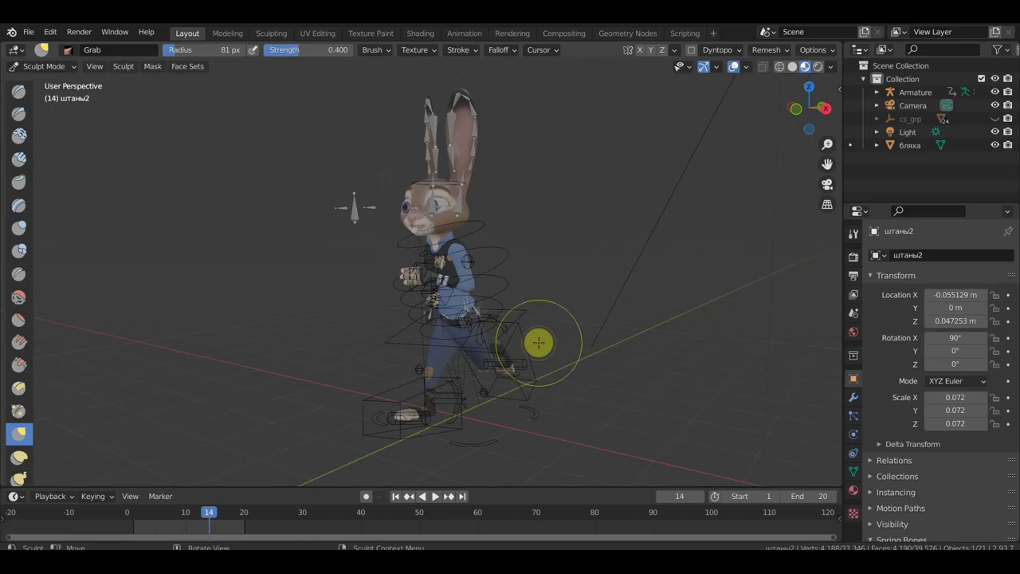
{"action": "scroll", "coordinate": [457, 303], "scroll_direction": "up", "scroll_amount": 2}
{"action": "mouse_move", "coordinate": [455, 303]}
{"action": "middle_mouse_down"}
{"action": "mouse_move", "coordinate": [467, 412]}
{"action": "mouse_move", "coordinate": [485, 399]}
{"action": "mouse_move", "coordinate": [462, 387]}
{"action": "middle_mouse_up"}
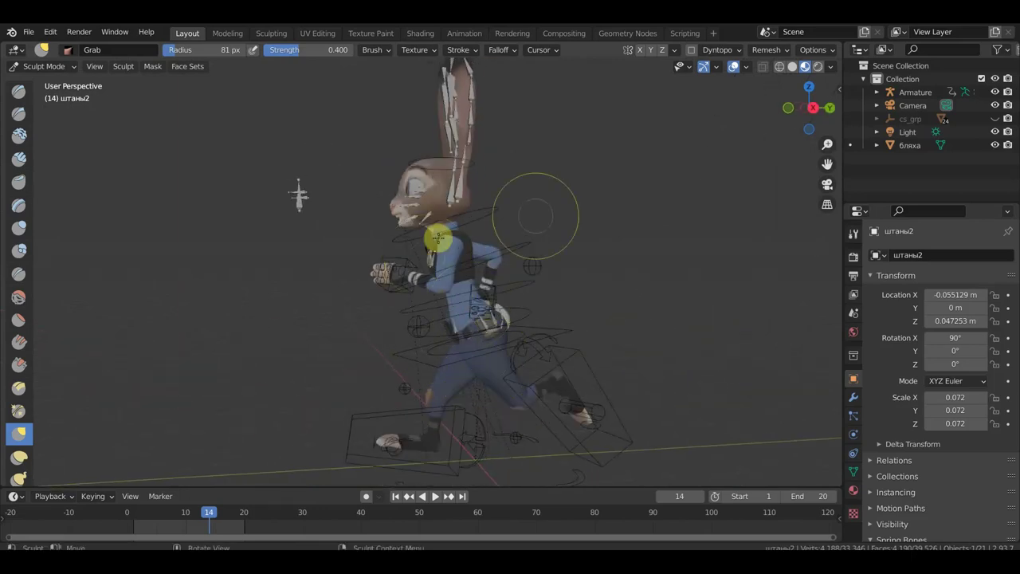
{"action": "scroll", "coordinate": [461, 337], "scroll_direction": "up", "scroll_amount": 1}
{"action": "mouse_move", "coordinate": [565, 341]}
{"action": "middle_mouse_down"}
{"action": "mouse_move", "coordinate": [474, 346]}
{"action": "mouse_move", "coordinate": [611, 348]}
{"action": "mouse_move", "coordinate": [258, 467]}
{"action": "middle_mouse_up"}
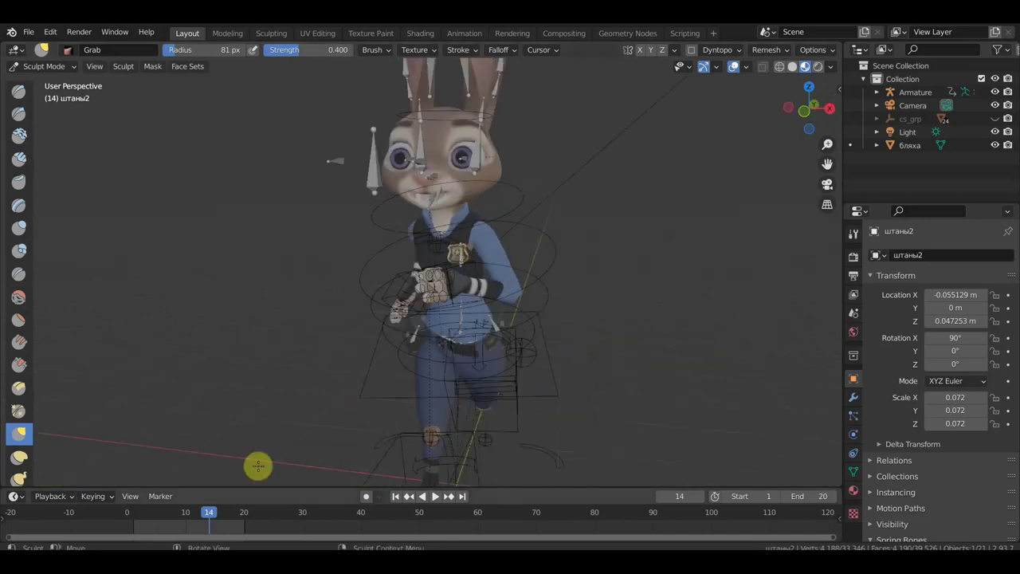
Go to frame 1 and zoom in on the rabbit's head from the side
{"action": "left_click", "coordinate": [137, 522]}
{"action": "mouse_move", "coordinate": [490, 395]}
{"action": "middle_mouse_down"}
{"action": "mouse_move", "coordinate": [542, 394]}
{"action": "mouse_move", "coordinate": [531, 292]}
{"action": "middle_mouse_up"}
{"action": "middle_click_drag", "start_coordinate": [505, 324], "coordinate": [503, 294]}
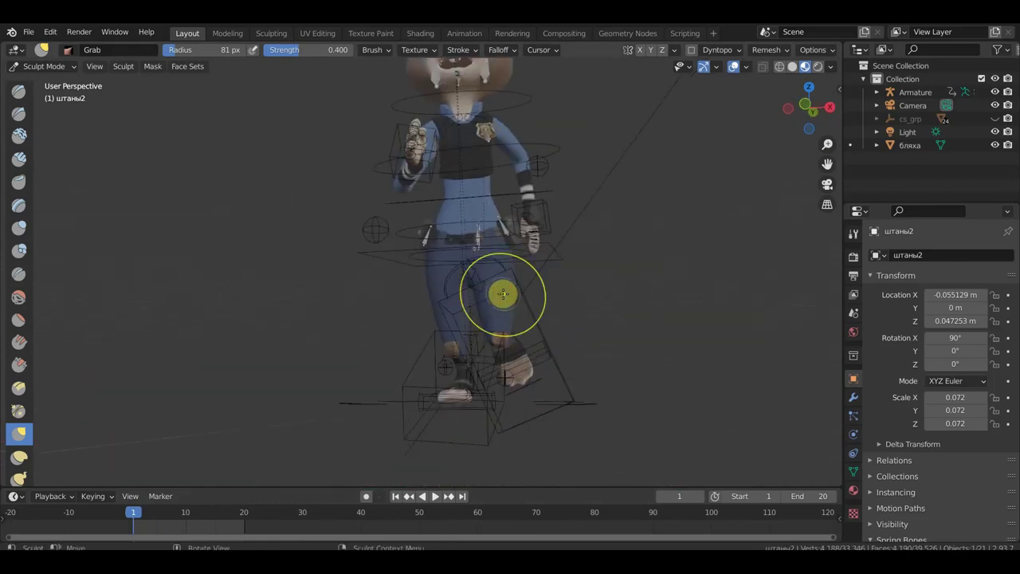
{"action": "mouse_move", "coordinate": [501, 349]}
{"action": "middle_mouse_down"}
{"action": "mouse_move", "coordinate": [542, 335]}
{"action": "mouse_move", "coordinate": [518, 371]}
{"action": "mouse_move", "coordinate": [583, 311]}
{"action": "mouse_move", "coordinate": [555, 362]}
{"action": "middle_mouse_up"}
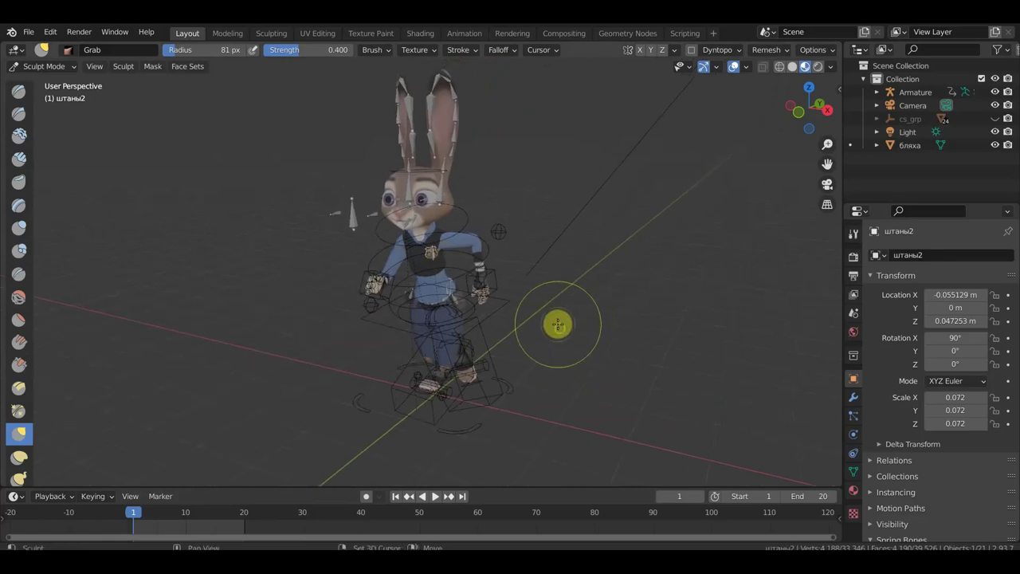
{"action": "scroll", "coordinate": [558, 335], "scroll_direction": "up", "scroll_amount": 1}
{"action": "scroll", "coordinate": [513, 337], "scroll_direction": "up", "scroll_amount": 2}
{"action": "scroll", "coordinate": [510, 312], "scroll_direction": "up", "scroll_amount": 1}
{"action": "scroll", "coordinate": [448, 309], "scroll_direction": "up", "scroll_amount": 1}
{"action": "mouse_move", "coordinate": [447, 309]}
{"action": "middle_mouse_down"}
{"action": "mouse_move", "coordinate": [420, 244]}
{"action": "mouse_move", "coordinate": [412, 298]}
{"action": "mouse_move", "coordinate": [369, 294]}
{"action": "middle_mouse_up"}
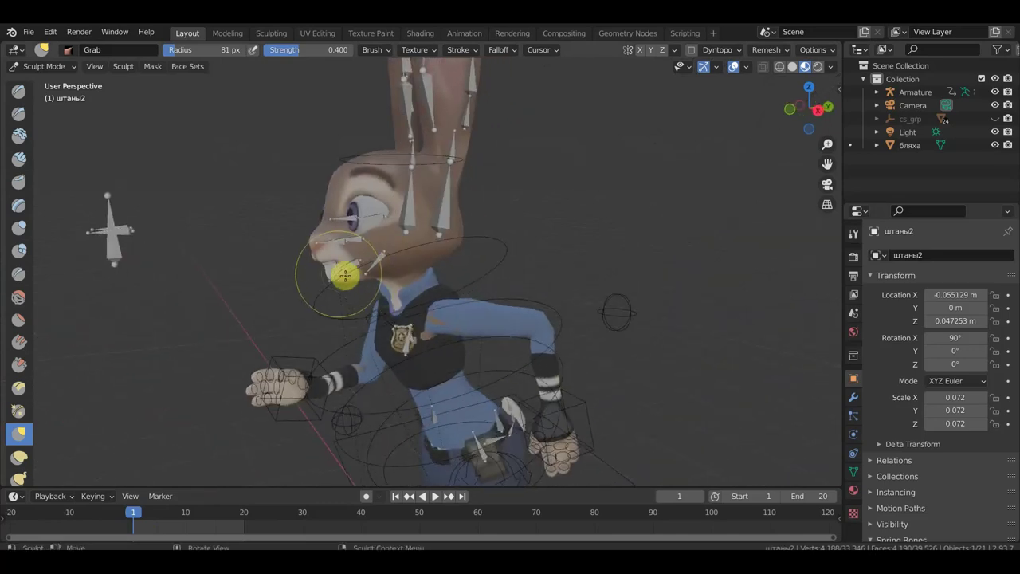
Reshape the muzzle with a Grab stroke, then return to Object Mode
{"action": "left_click_drag", "start_coordinate": [338, 277], "coordinate": [330, 284]}
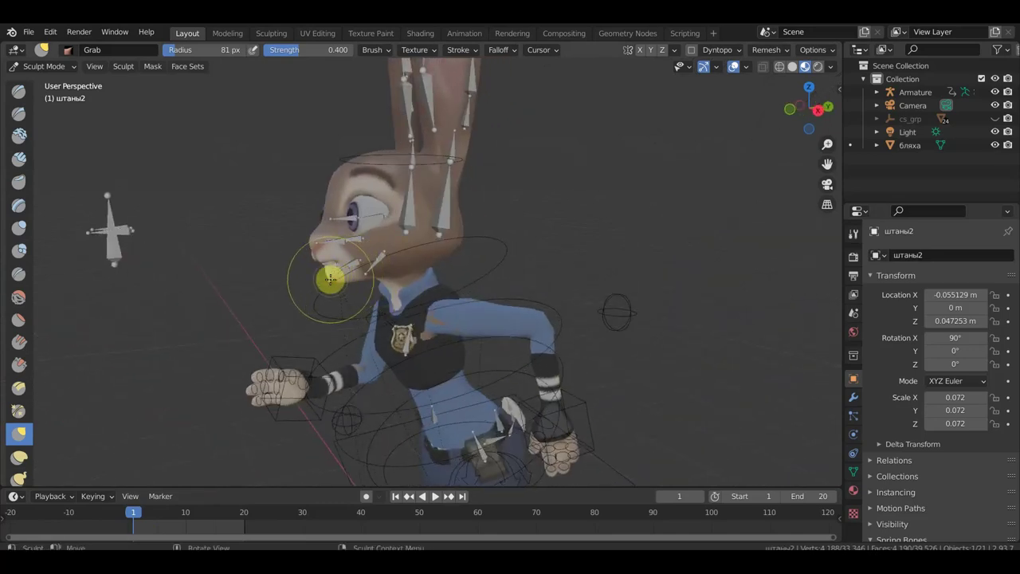
{"action": "left_click", "coordinate": [42, 66]}
{"action": "left_click", "coordinate": [48, 33]}
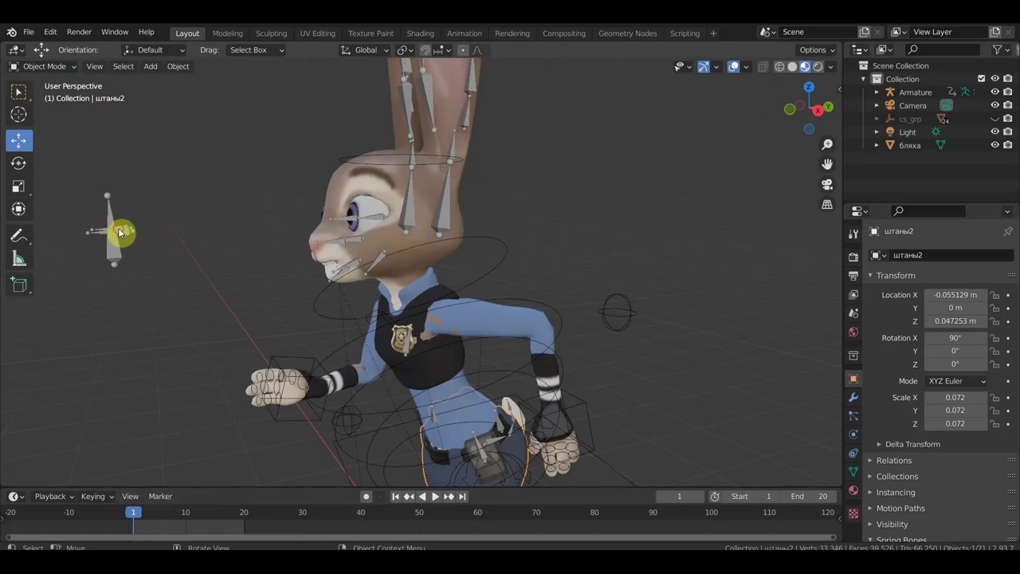
Select the rabbit's armature and switch it into Pose Mode
{"action": "left_click", "coordinate": [119, 231]}
{"action": "left_click", "coordinate": [38, 67]}
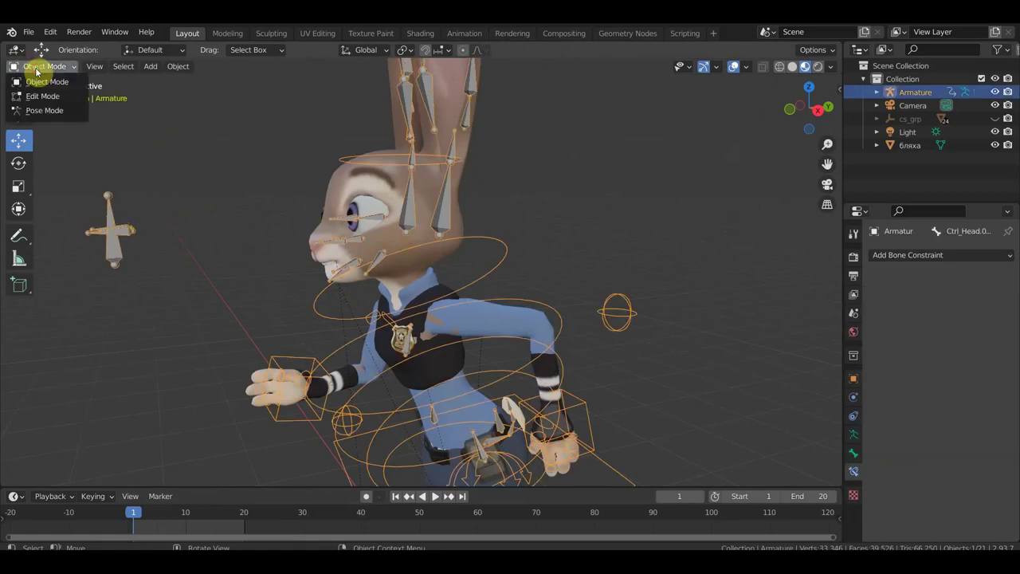
{"action": "left_click", "coordinate": [57, 111]}
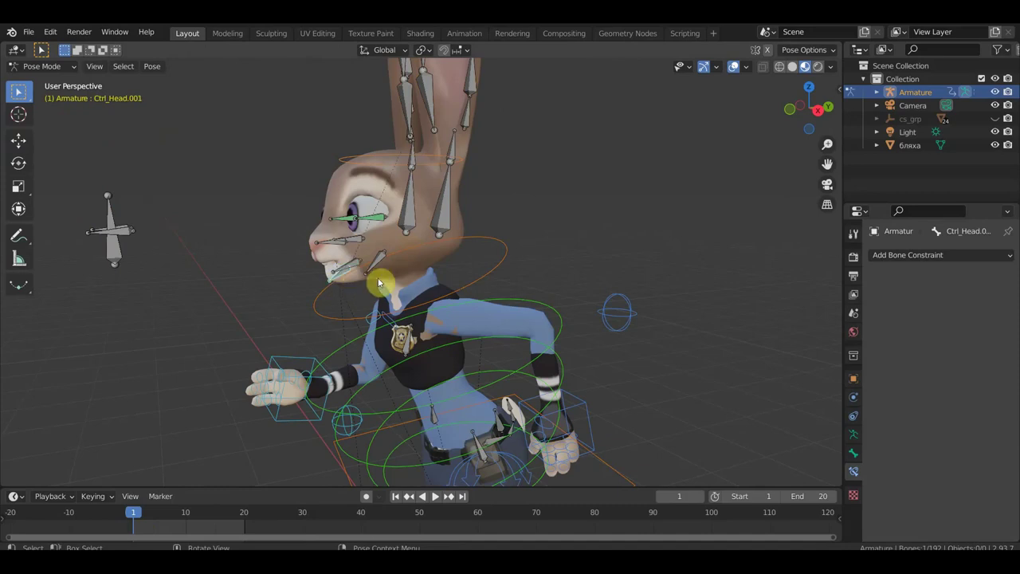
Rotate the Ctrl_Head.001 control twice and check it from the front view
{"action": "key", "text": "r"}
{"action": "left_click", "coordinate": [396, 314]}
{"action": "middle_click_drag", "start_coordinate": [396, 314], "coordinate": [536, 314]}
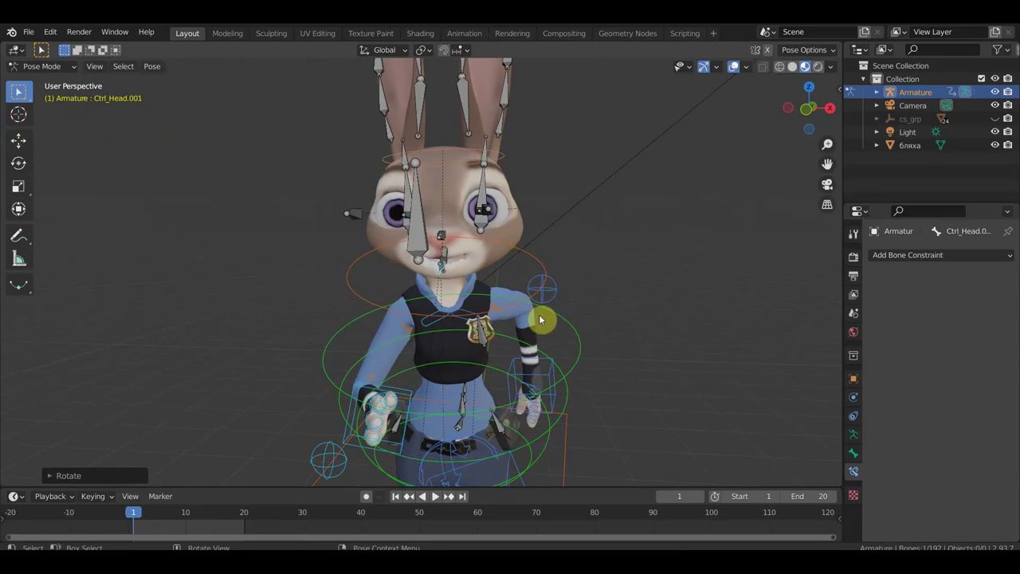
{"action": "key", "text": "r"}
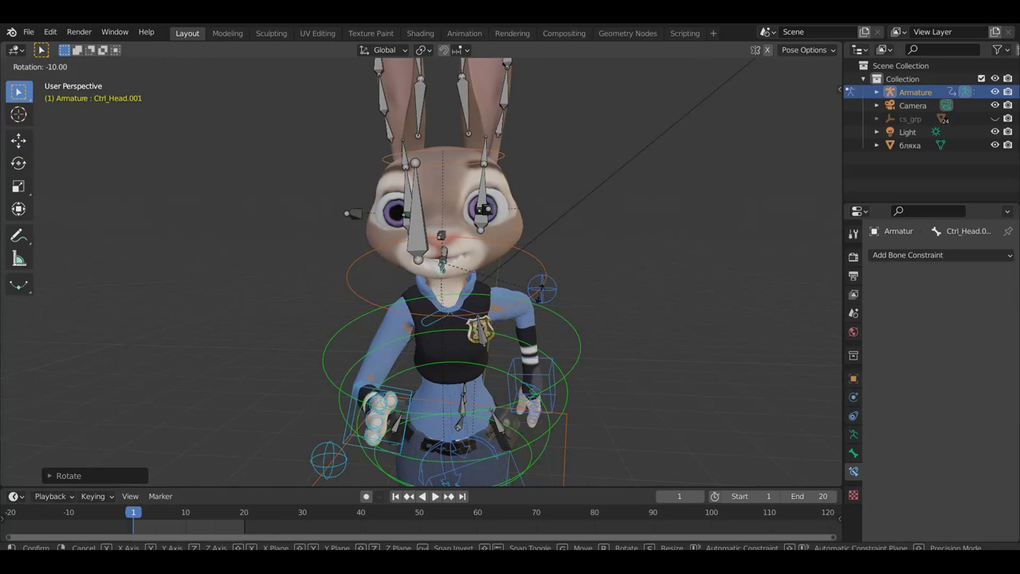
{"action": "left_click", "coordinate": [533, 299]}
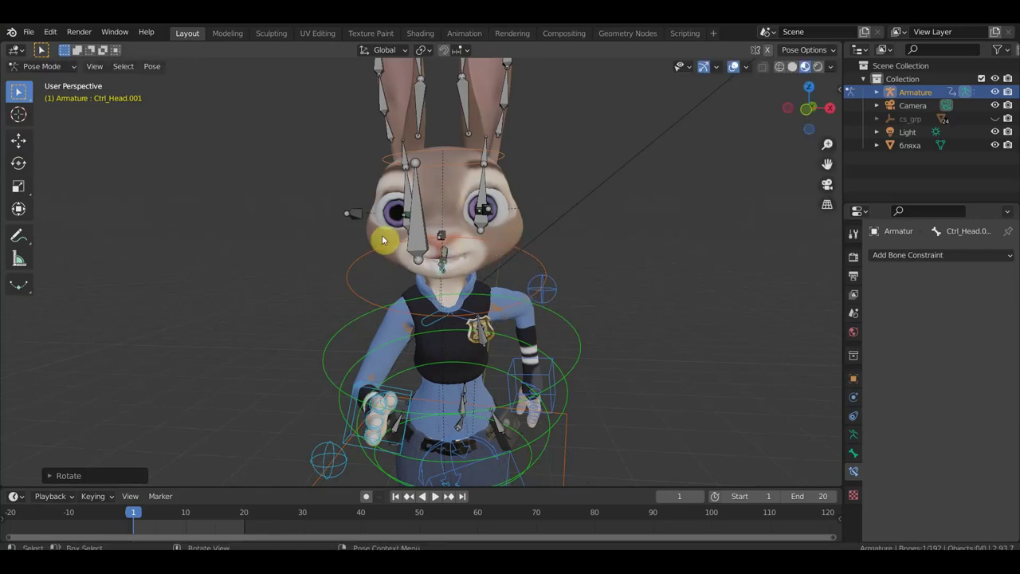
{"action": "mouse_move", "coordinate": [375, 227]}
{"action": "middle_mouse_down"}
{"action": "mouse_move", "coordinate": [451, 246]}
{"action": "mouse_move", "coordinate": [439, 243]}
{"action": "middle_mouse_up"}
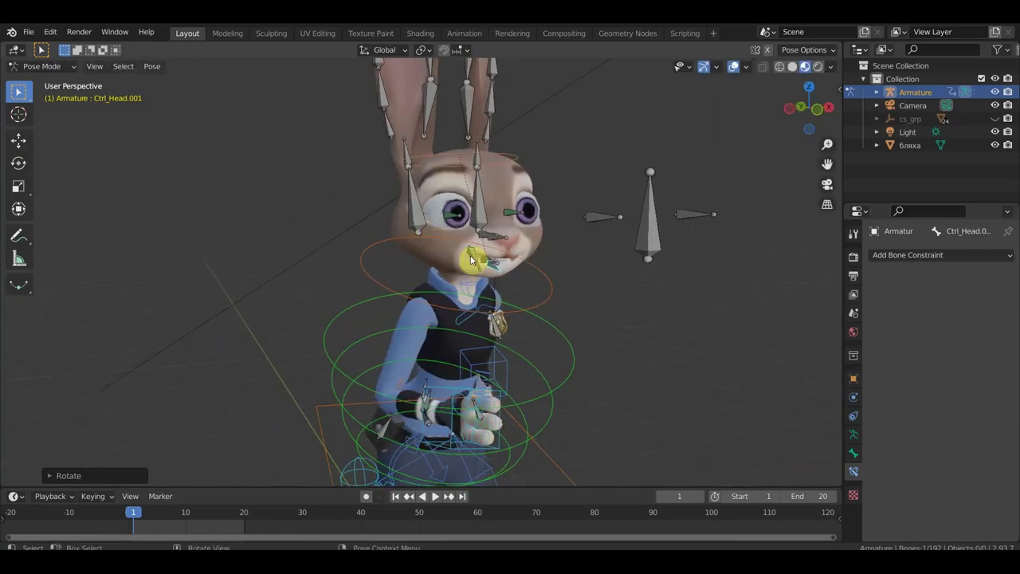
{"action": "middle_click_drag", "start_coordinate": [512, 260], "coordinate": [478, 255]}
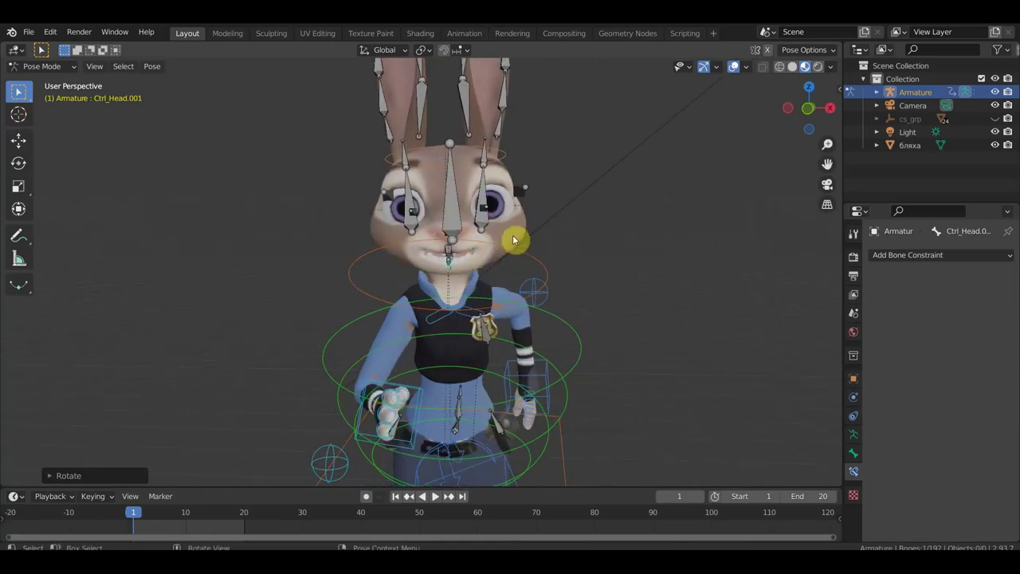
{"action": "key", "text": "KP_1"}
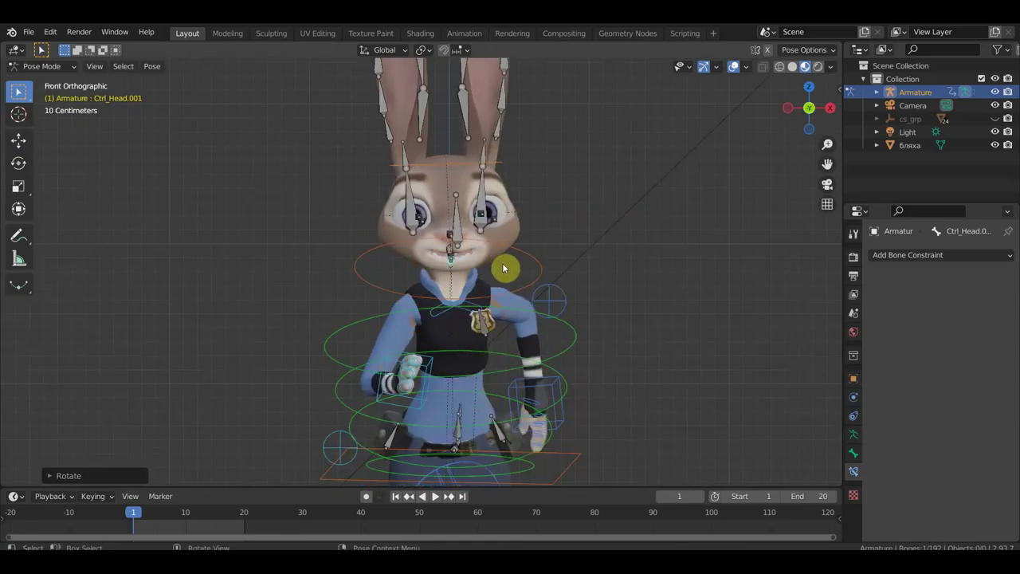
Orbit around the rabbit to review the head pose, then select Ctrl_Foot_IK_Left
{"action": "middle_click_drag", "start_coordinate": [572, 255], "coordinate": [450, 268]}
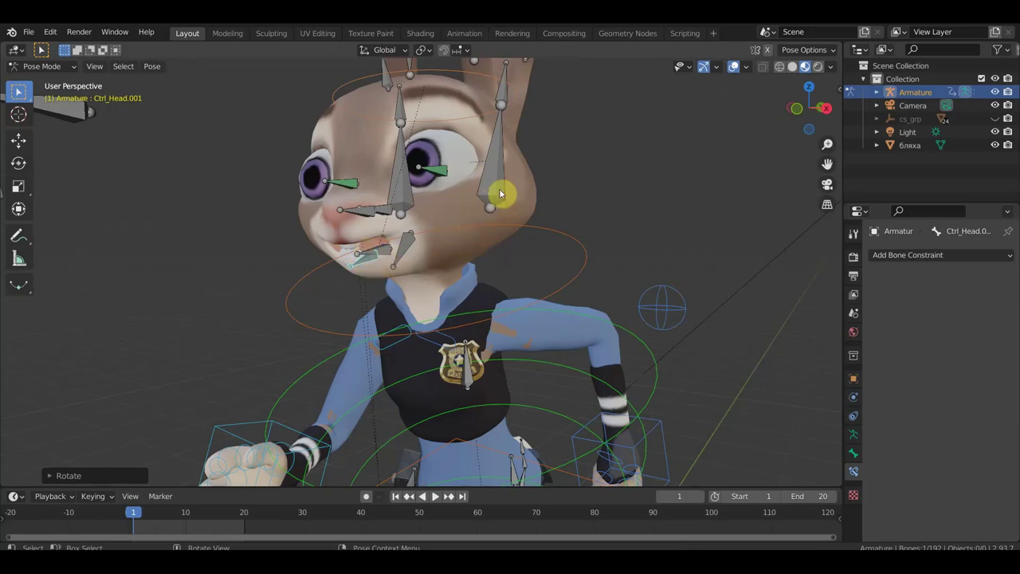
{"action": "middle_click_drag", "start_coordinate": [513, 220], "coordinate": [537, 218]}
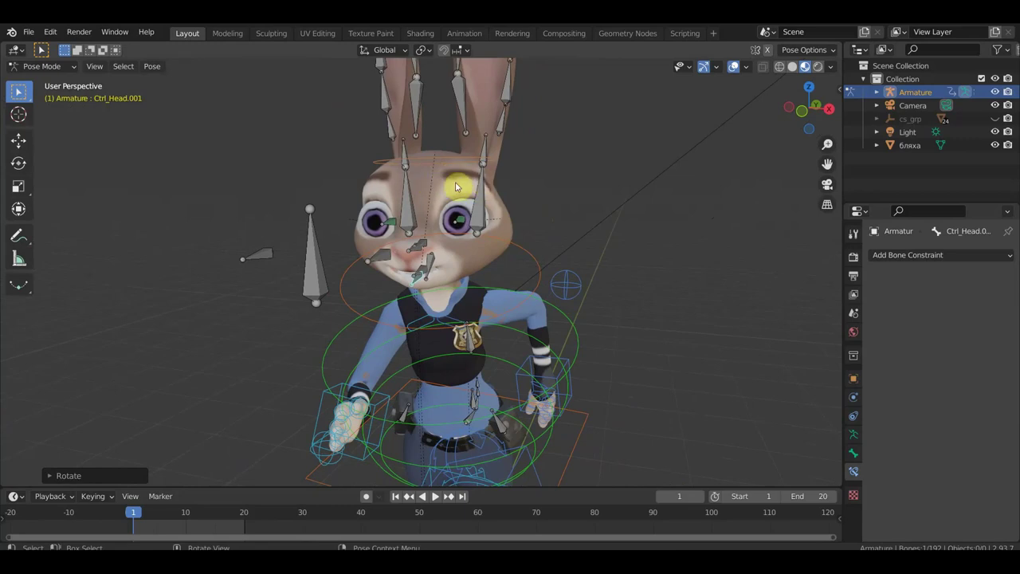
{"action": "mouse_move", "coordinate": [450, 185]}
{"action": "middle_mouse_down"}
{"action": "mouse_move", "coordinate": [537, 189]}
{"action": "mouse_move", "coordinate": [494, 190]}
{"action": "middle_mouse_up"}
{"action": "key", "text": "KP_1"}
{"action": "scroll", "coordinate": [547, 236], "scroll_direction": "down", "scroll_amount": 3}
{"action": "scroll", "coordinate": [539, 191], "scroll_direction": "down", "scroll_amount": 2}
{"action": "scroll", "coordinate": [538, 198], "scroll_direction": "up", "scroll_amount": 5}
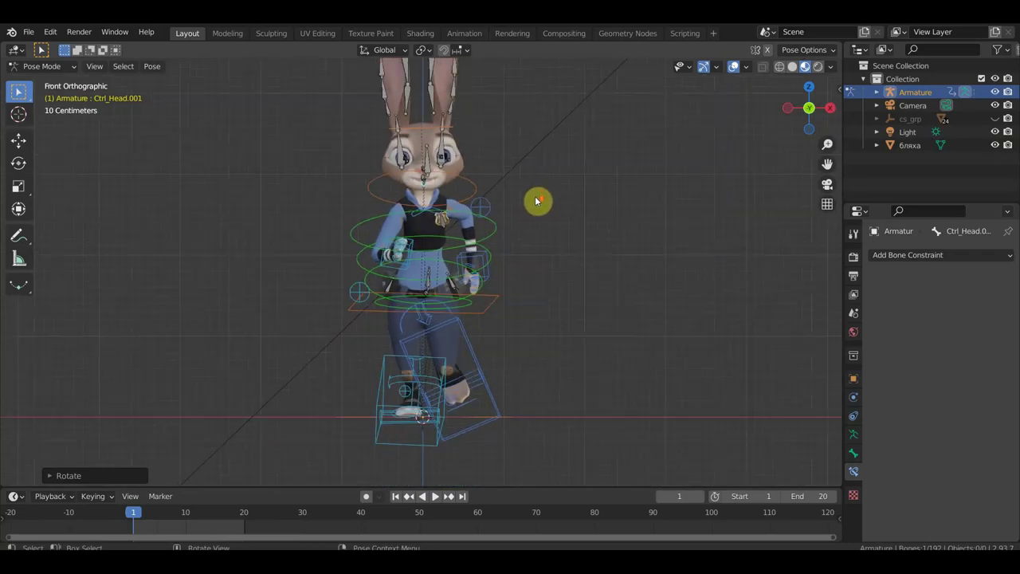
{"action": "mouse_move", "coordinate": [535, 202]}
{"action": "middle_mouse_down"}
{"action": "mouse_move", "coordinate": [496, 210]}
{"action": "mouse_move", "coordinate": [515, 218]}
{"action": "mouse_move", "coordinate": [515, 247]}
{"action": "middle_mouse_up"}
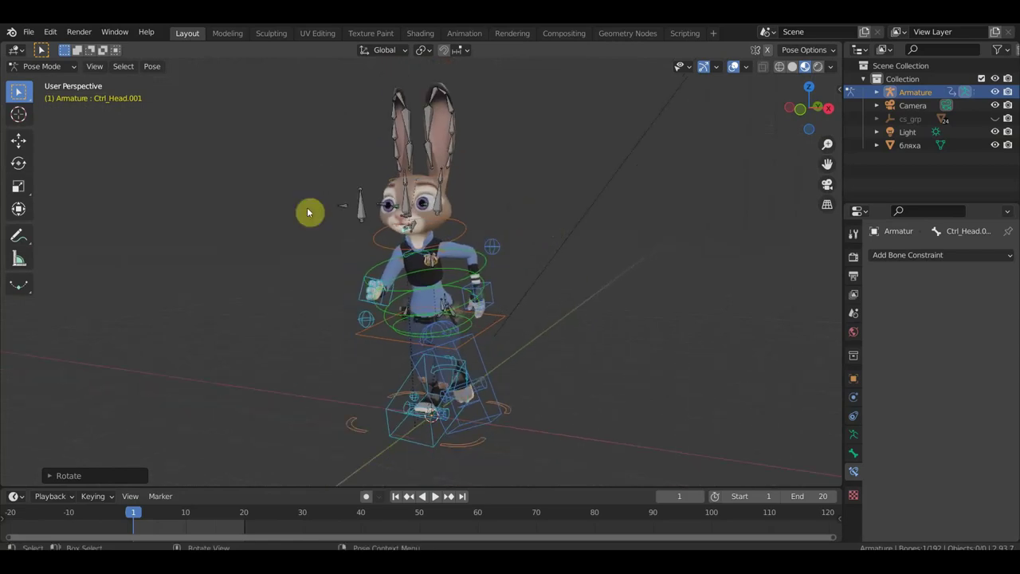
{"action": "scroll", "coordinate": [550, 312], "scroll_direction": "up", "scroll_amount": 3}
{"action": "scroll", "coordinate": [550, 313], "scroll_direction": "down", "scroll_amount": 3}
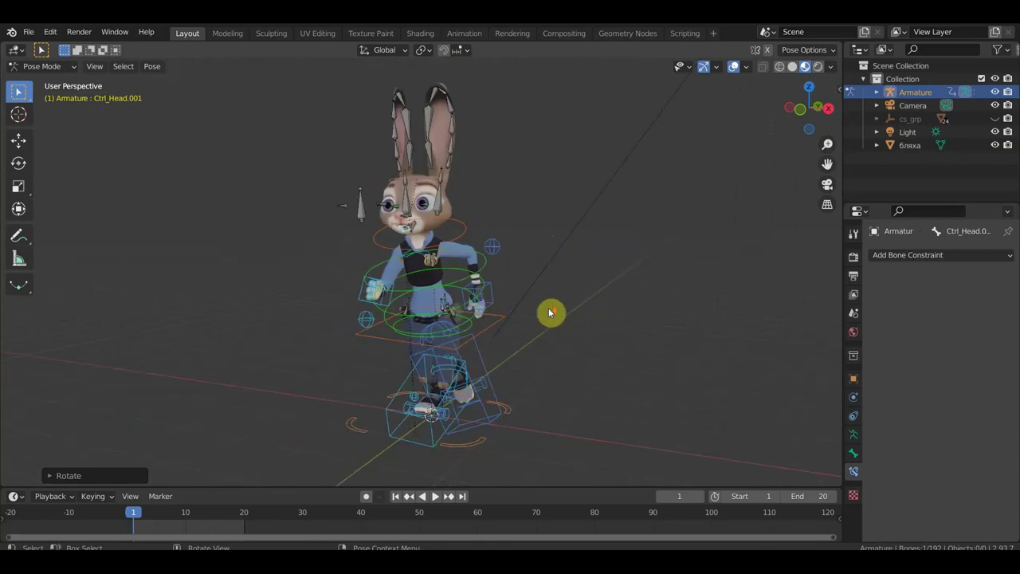
{"action": "mouse_move", "coordinate": [573, 326]}
{"action": "middle_mouse_down"}
{"action": "mouse_move", "coordinate": [332, 326]}
{"action": "mouse_move", "coordinate": [629, 326]}
{"action": "mouse_move", "coordinate": [577, 332]}
{"action": "mouse_move", "coordinate": [572, 318]}
{"action": "middle_mouse_up"}
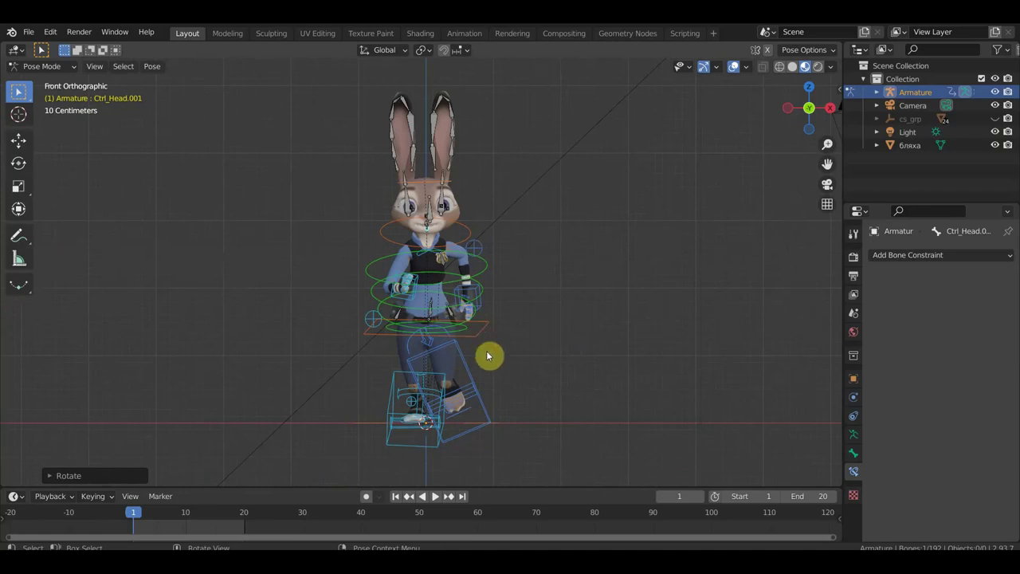
{"action": "left_click", "coordinate": [464, 359]}
Move Ctrl_Foot_IK_Left to a new lifted position at frame 1
{"action": "key", "text": "g"}
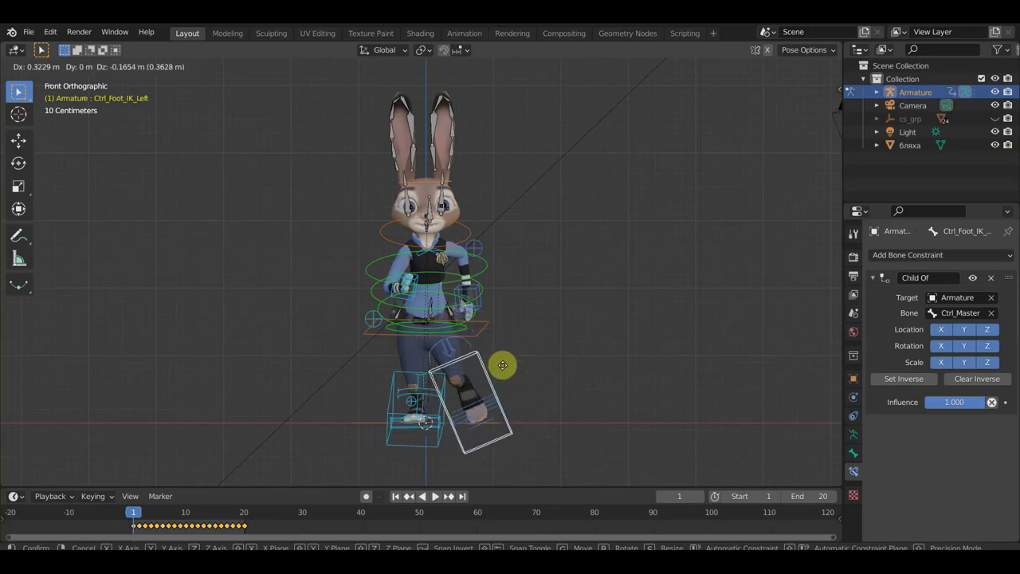
{"action": "left_click", "coordinate": [491, 369]}
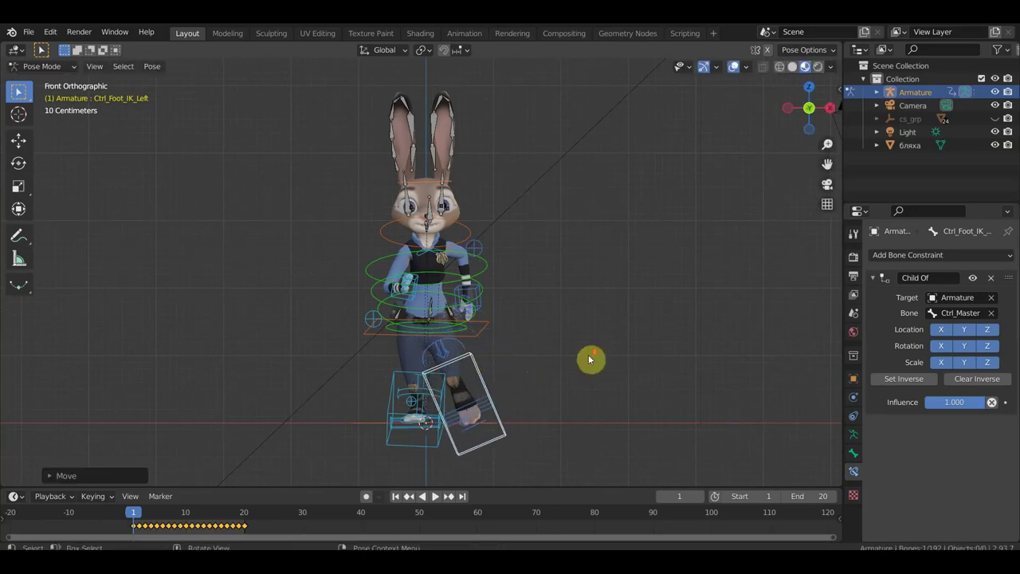